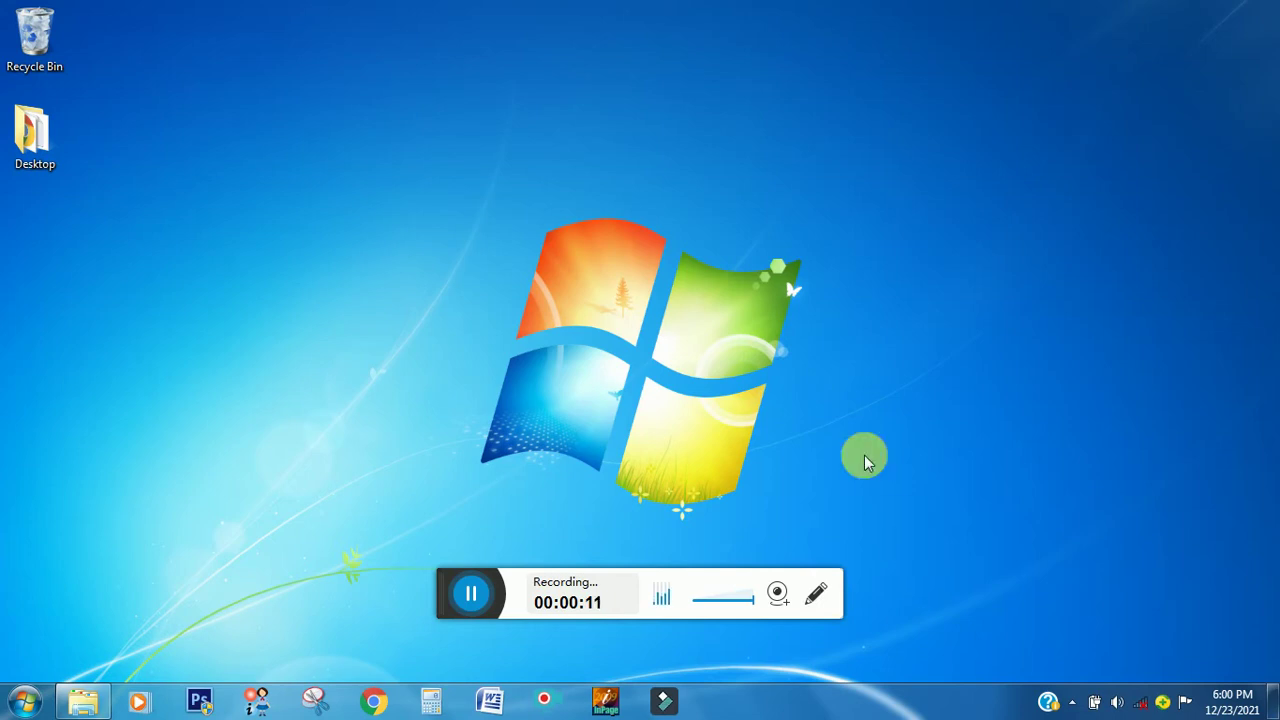
- Open Windows Explorer from the taskbar to reach the E:\SOFTWARE folder
{"action": "left_click", "coordinate": [97, 697]}
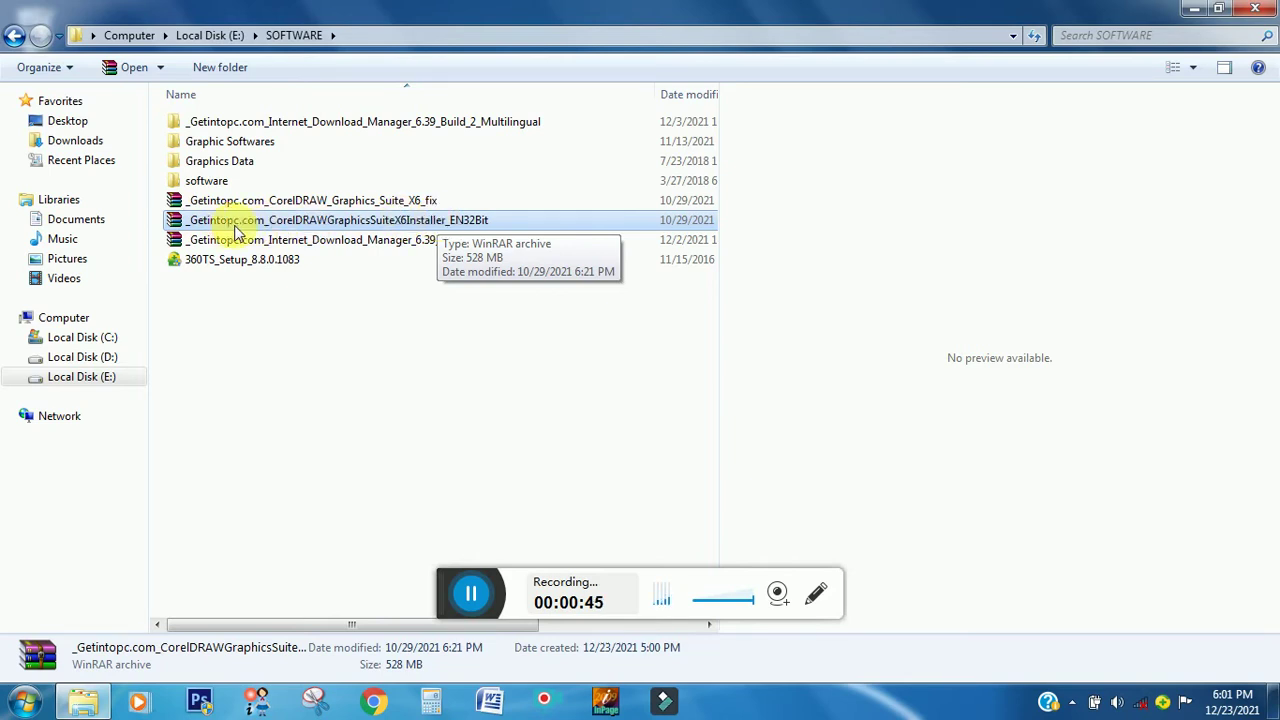
- Unlock the CorelDRAWGraphicsSuiteX6Installer archive with its password and select the installer .exe
{"action": "double_click", "coordinate": [463, 223]}
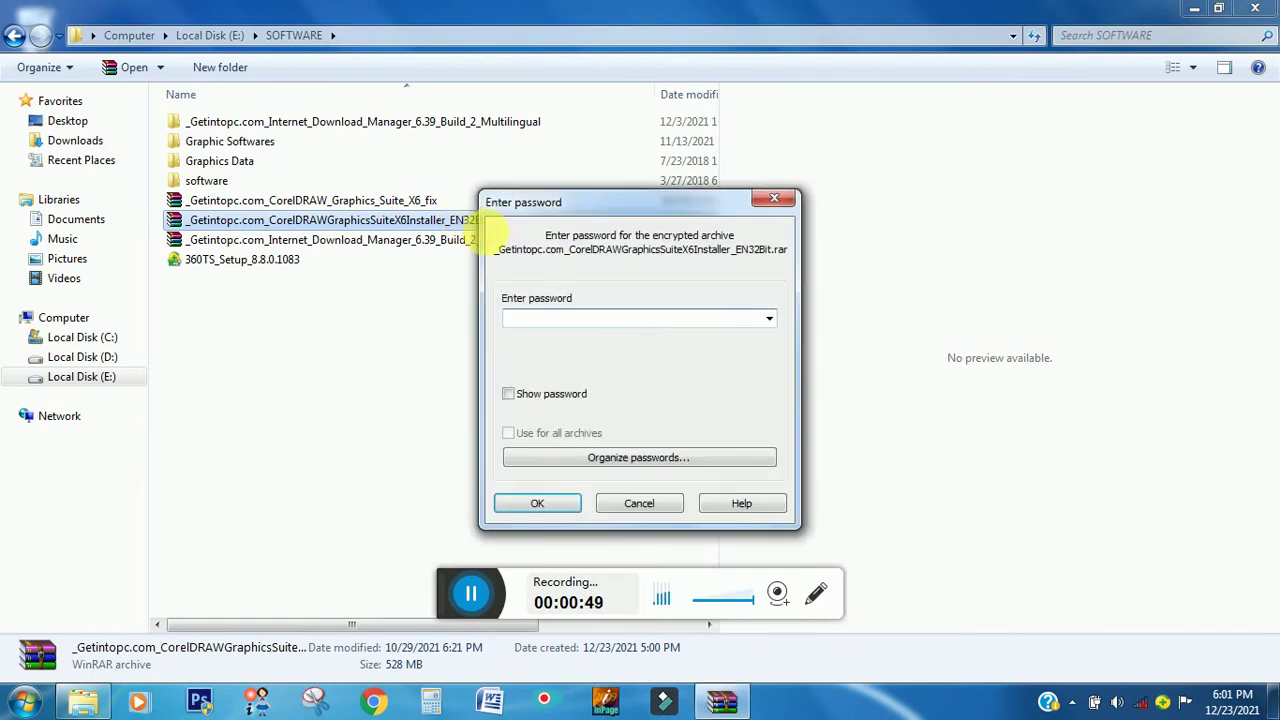
{"action": "type", "text": "1"}
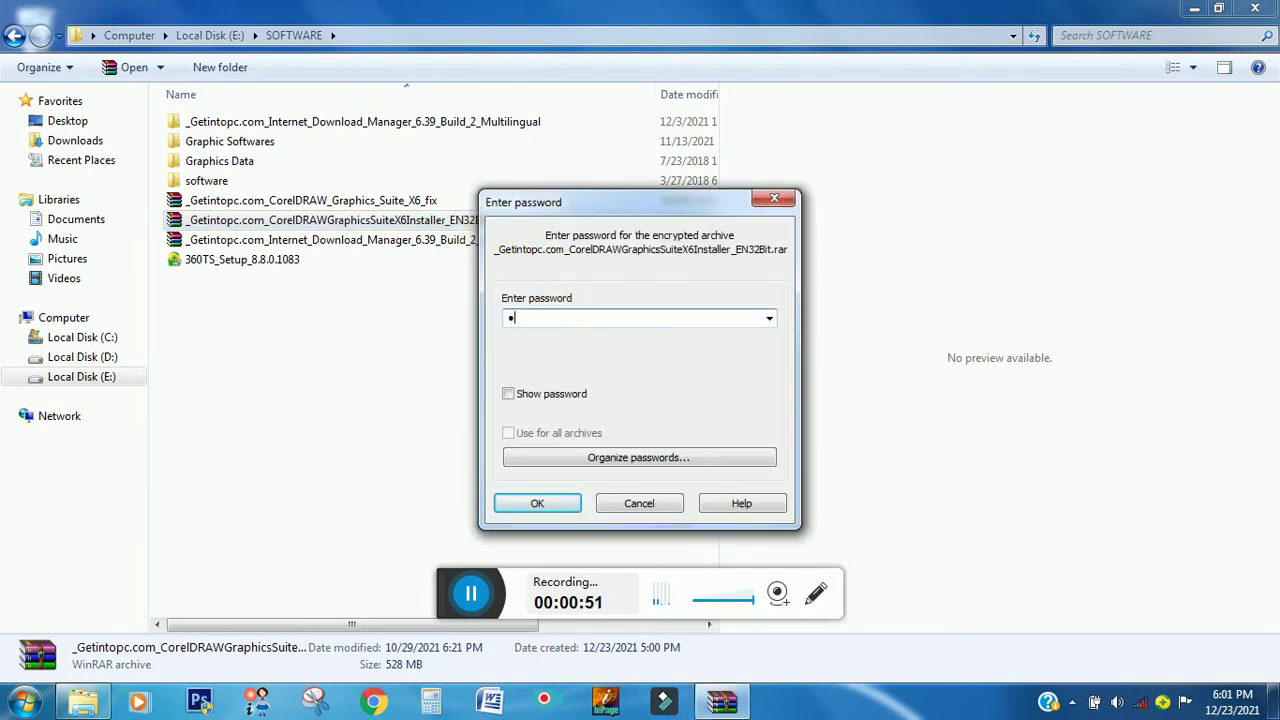
{"action": "type", "text": "23"}
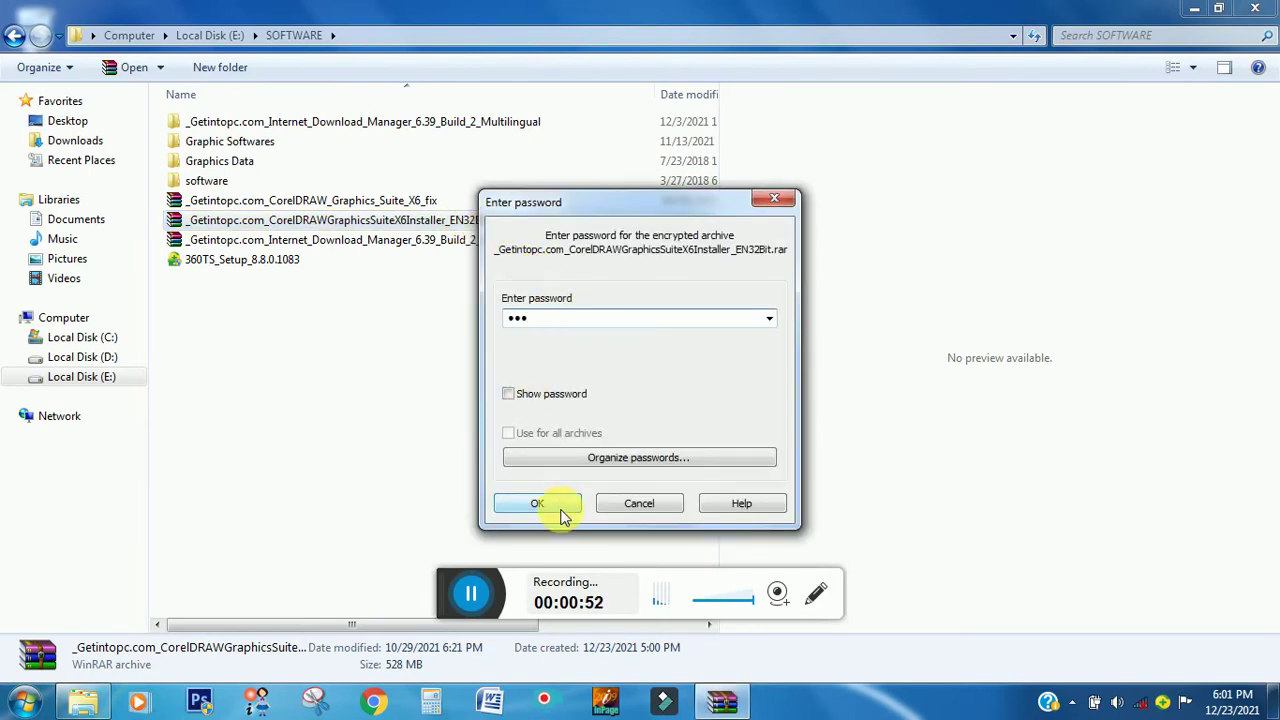
{"action": "left_click", "coordinate": [537, 503]}
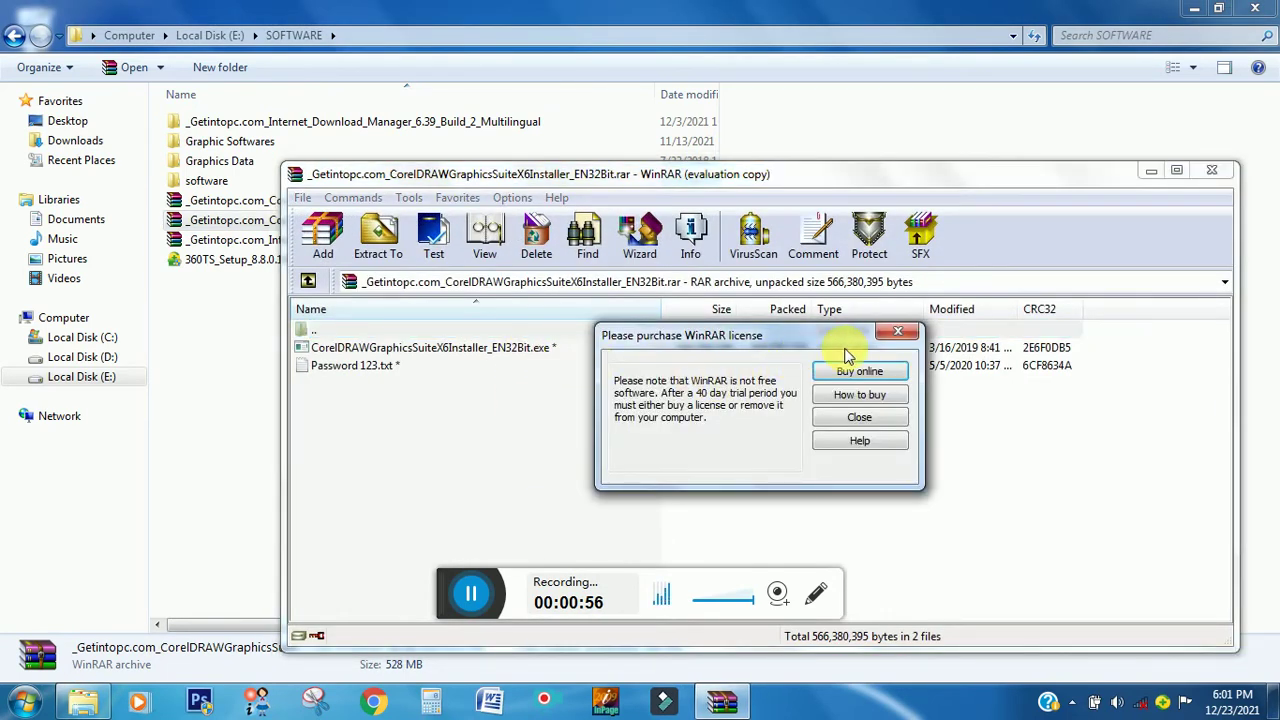
{"action": "left_click", "coordinate": [883, 340]}
{"action": "left_click", "coordinate": [345, 352]}
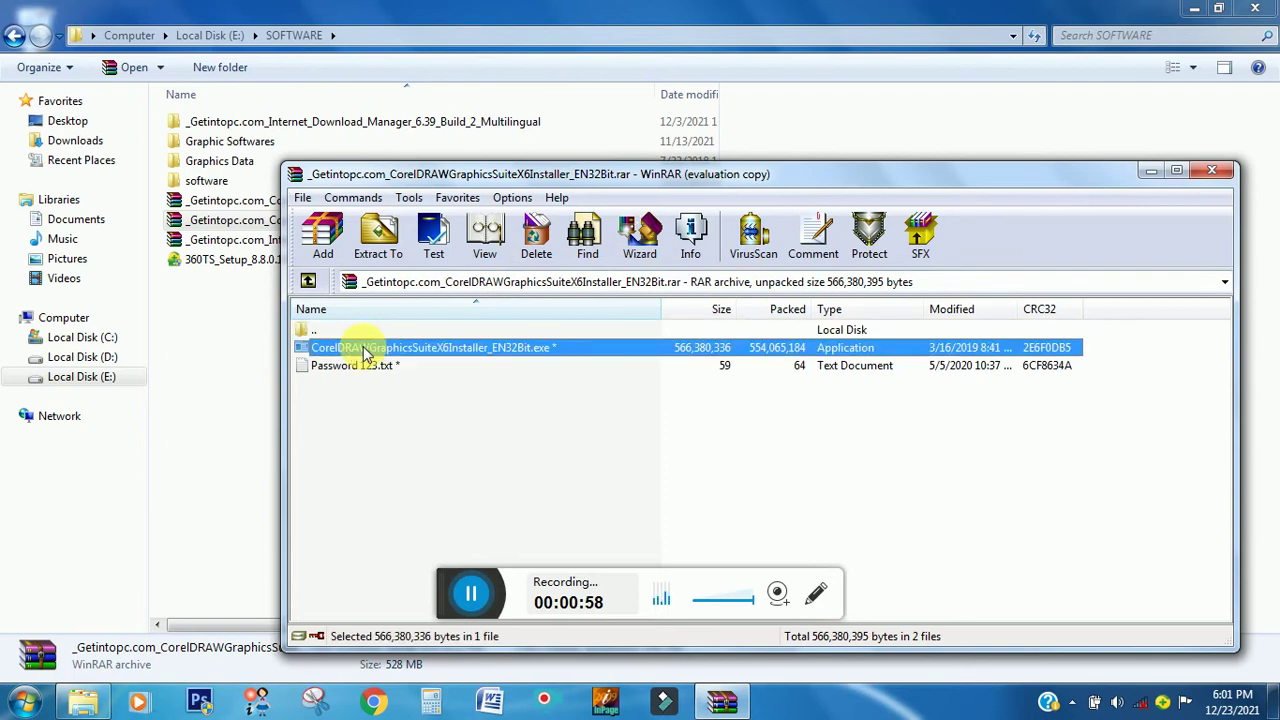
- Launch the CorelDRAW X6 installer from the archive, then minimize WinRAR and Explorer
{"action": "double_click", "coordinate": [497, 357]}
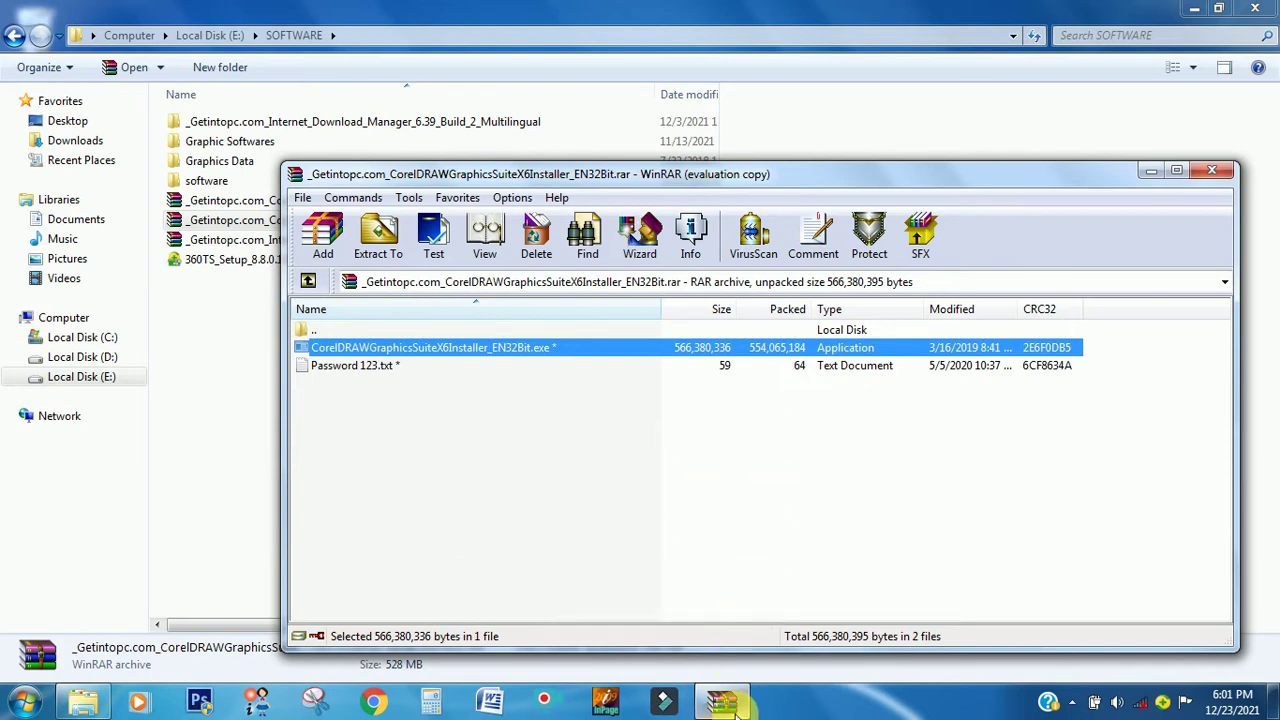
{"action": "mouse_move", "coordinate": [724, 704]}
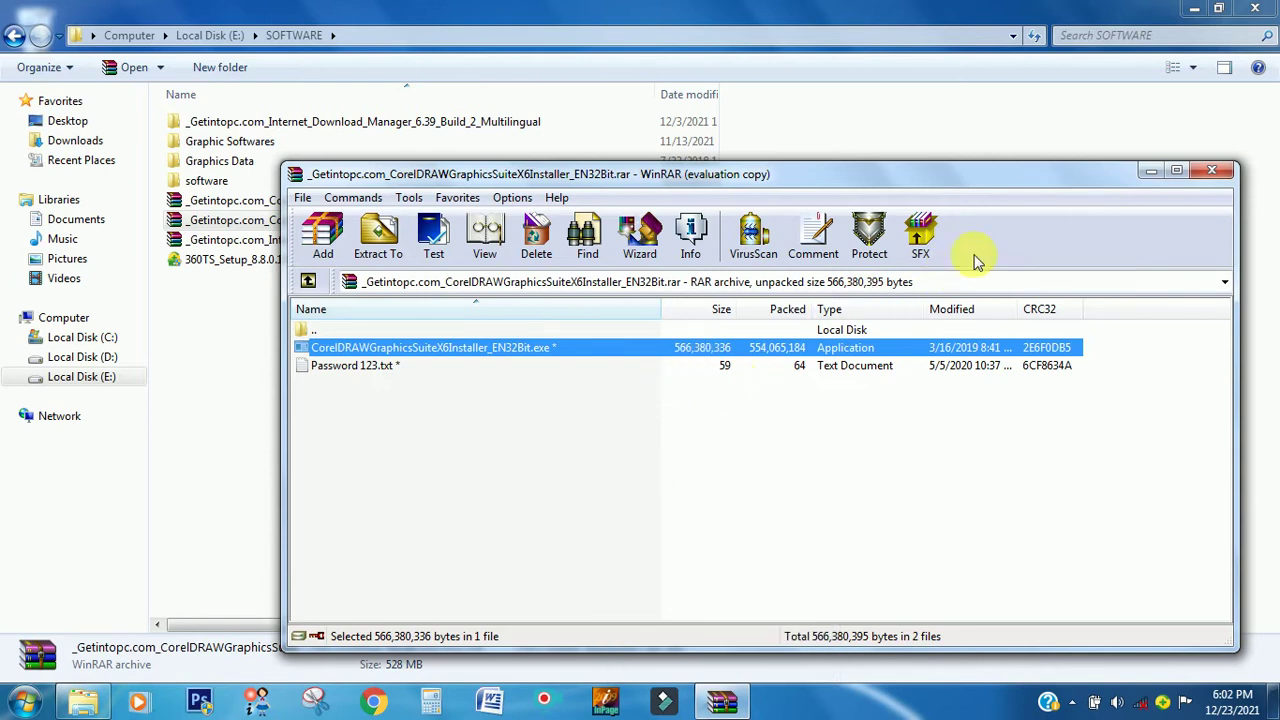
{"action": "left_click_drag", "start_coordinate": [1028, 176], "coordinate": [924, 95]}
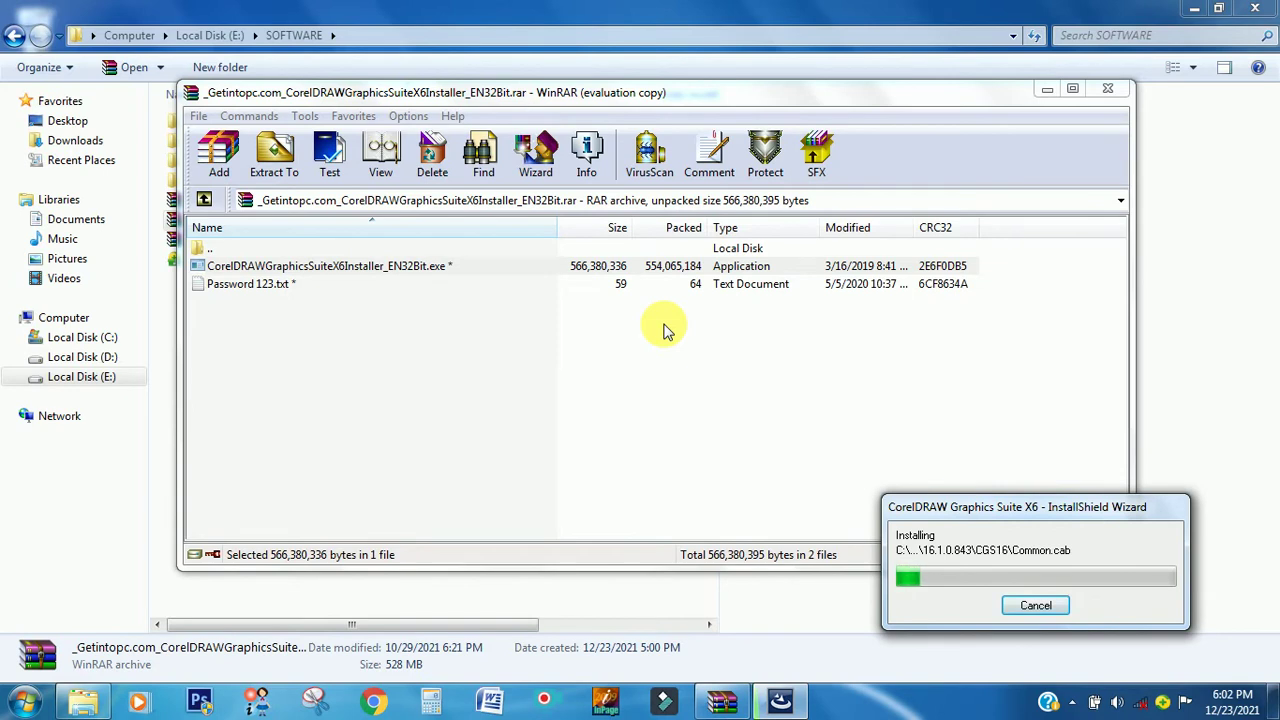
{"action": "left_click", "coordinate": [1047, 92]}
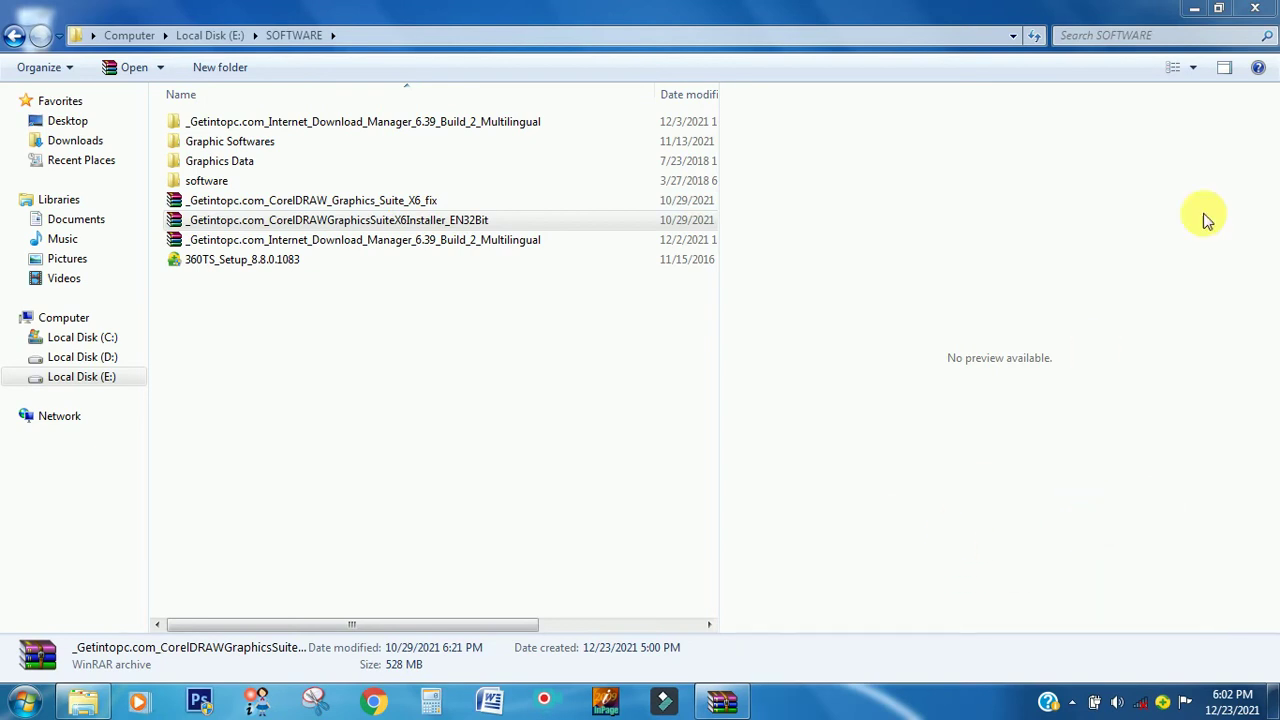
{"action": "left_click", "coordinate": [1194, 9]}
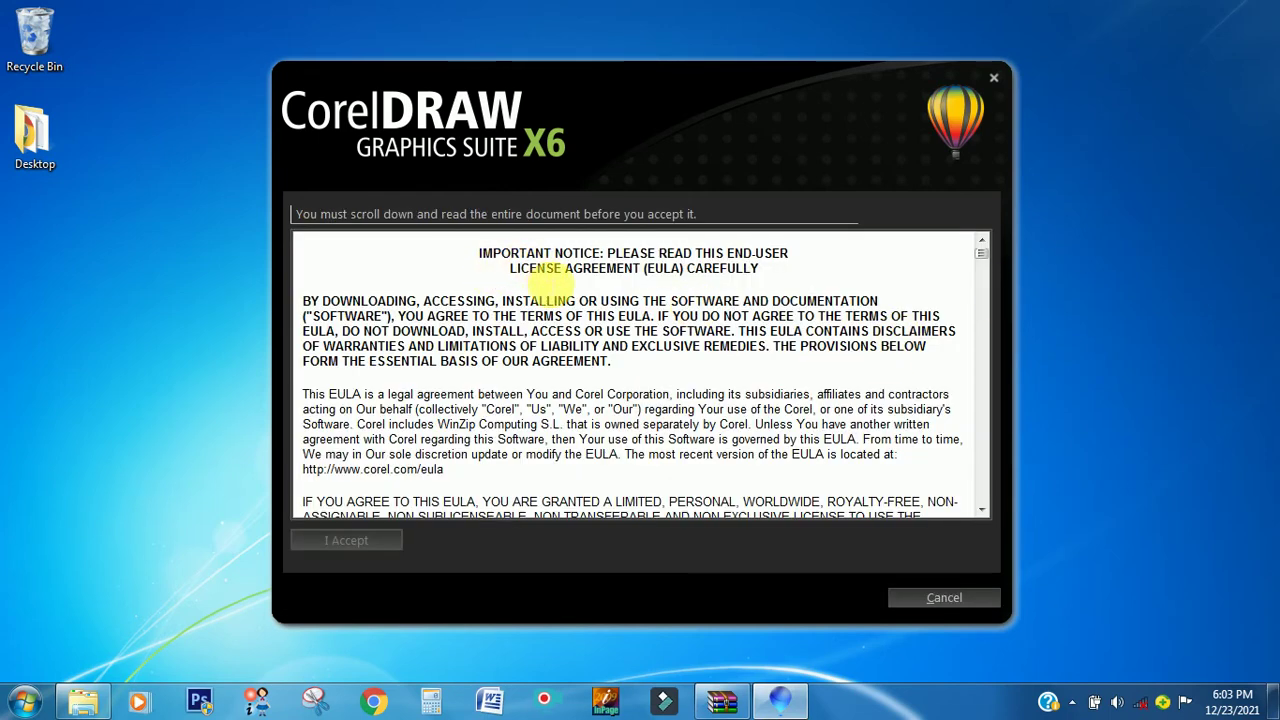
- Scroll to the end of the licence agreement and accept it
{"action": "scroll", "coordinate": [555, 295], "scroll_direction": "down", "scroll_amount": 5}
{"action": "scroll", "coordinate": [766, 409], "scroll_direction": "down", "scroll_amount": 15}
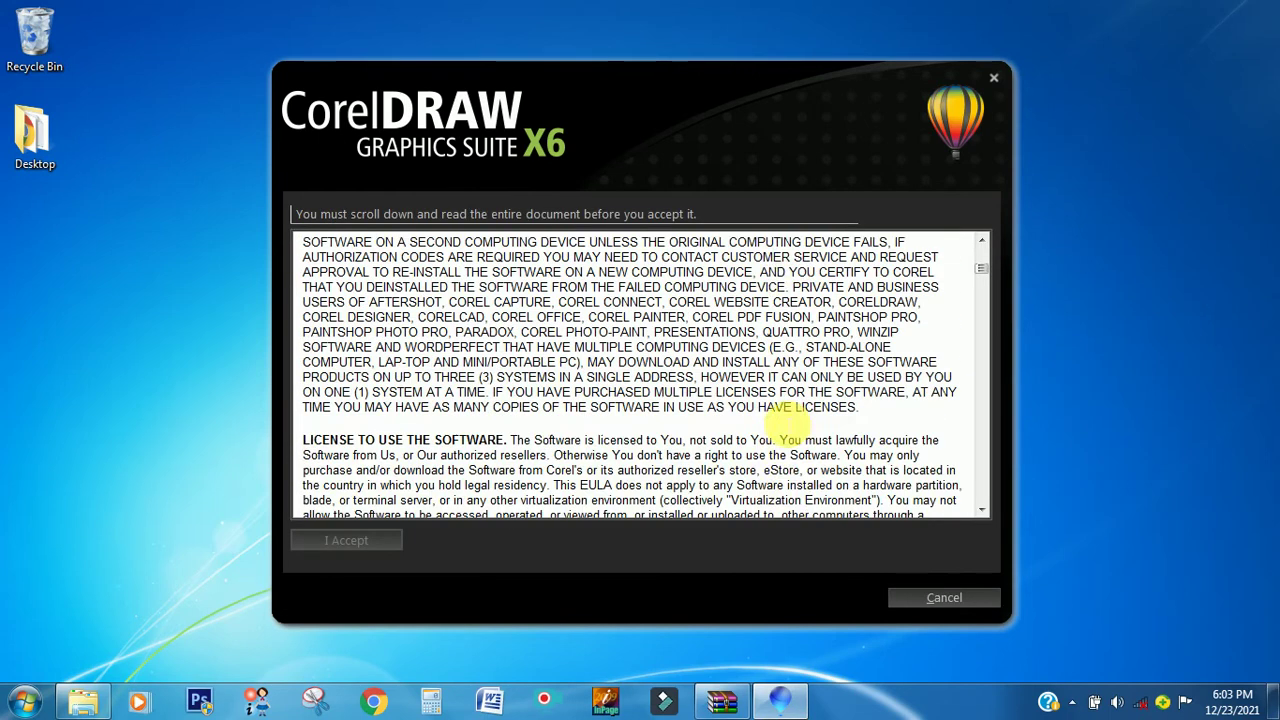
{"action": "scroll", "coordinate": [790, 410], "scroll_direction": "down", "scroll_amount": 10}
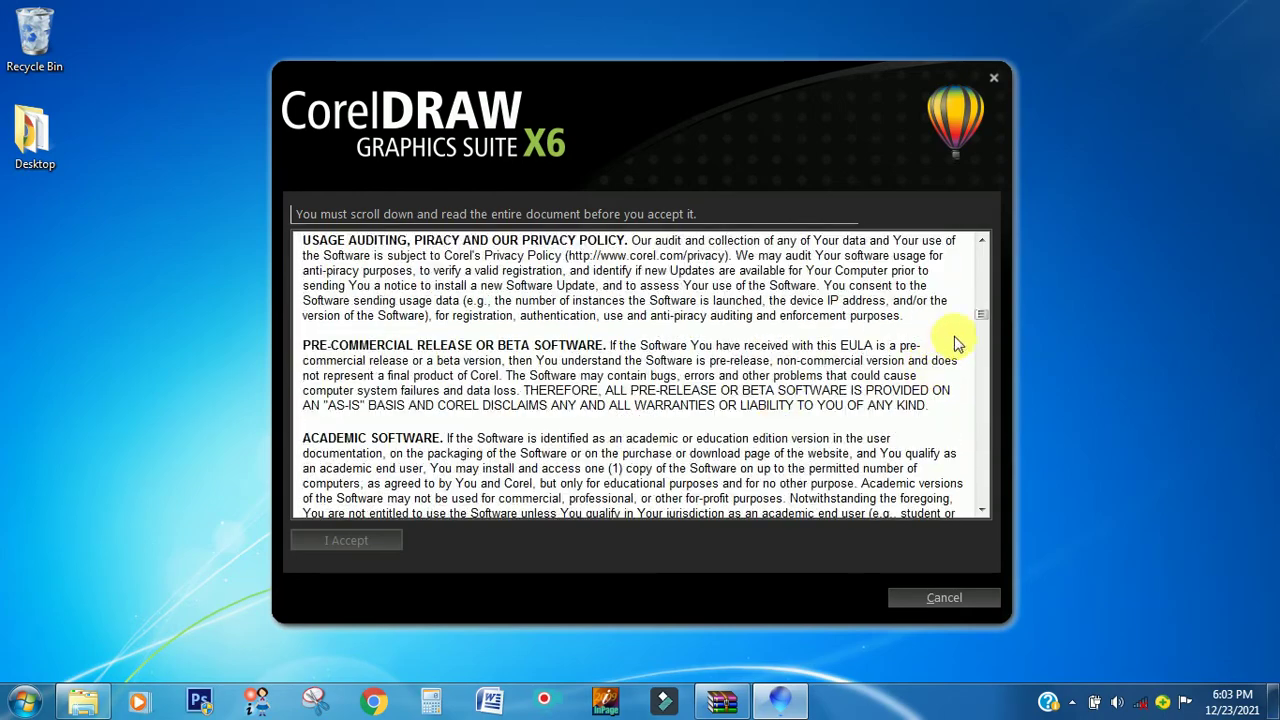
{"action": "left_click_drag", "start_coordinate": [981, 312], "coordinate": [981, 497]}
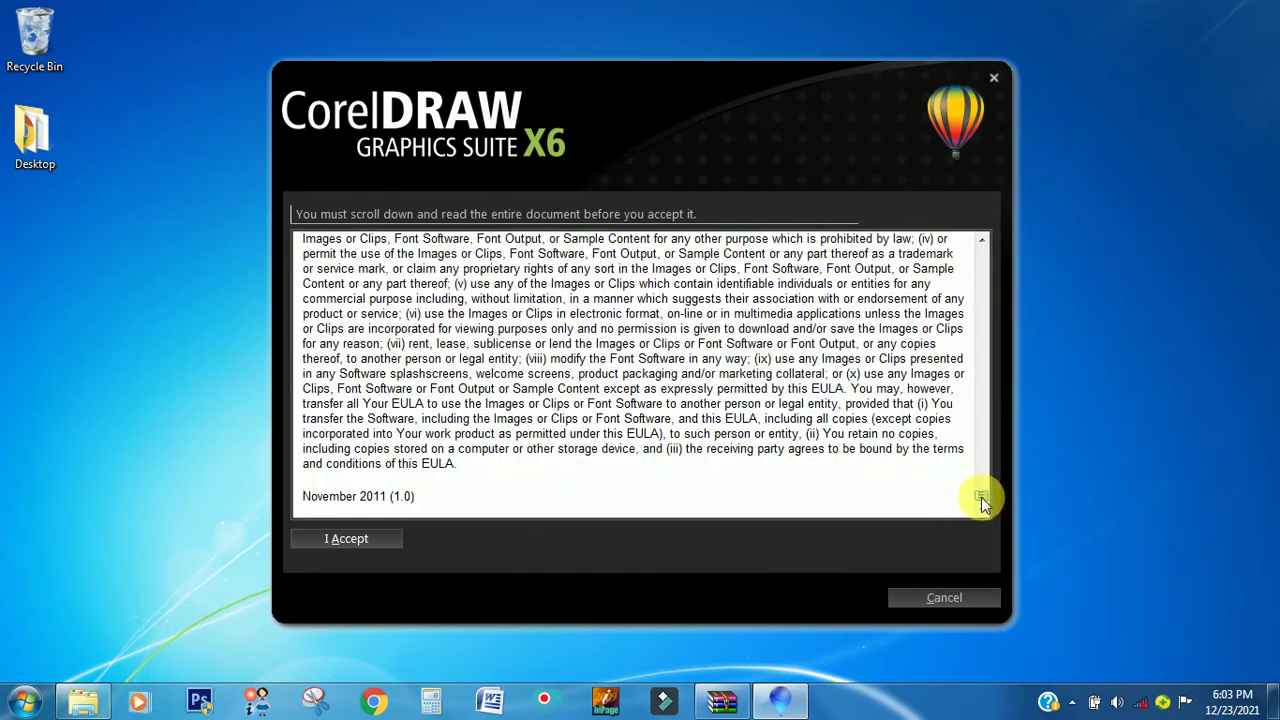
{"action": "left_click", "coordinate": [333, 541]}
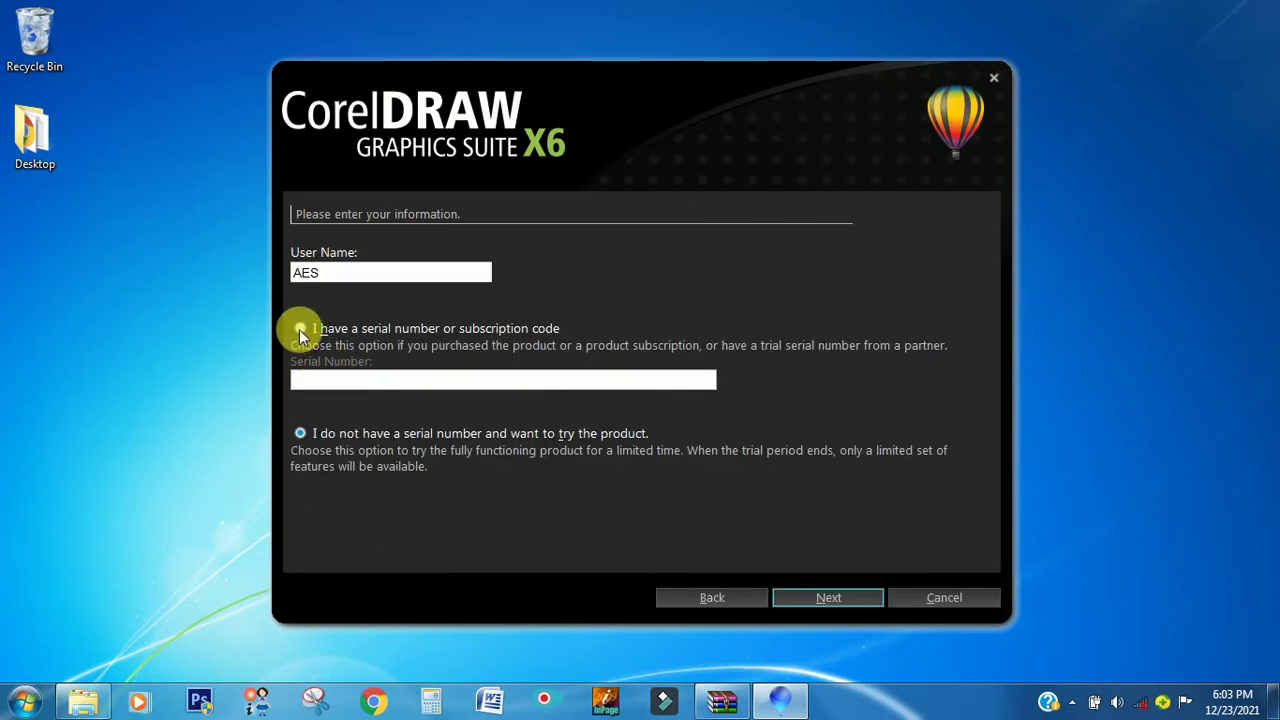
- Choose 'I have a serial number' and bring the SOFTWARE folder back
{"action": "left_click_drag", "start_coordinate": [646, 74], "coordinate": [899, 50]}
{"action": "left_click", "coordinate": [552, 302]}
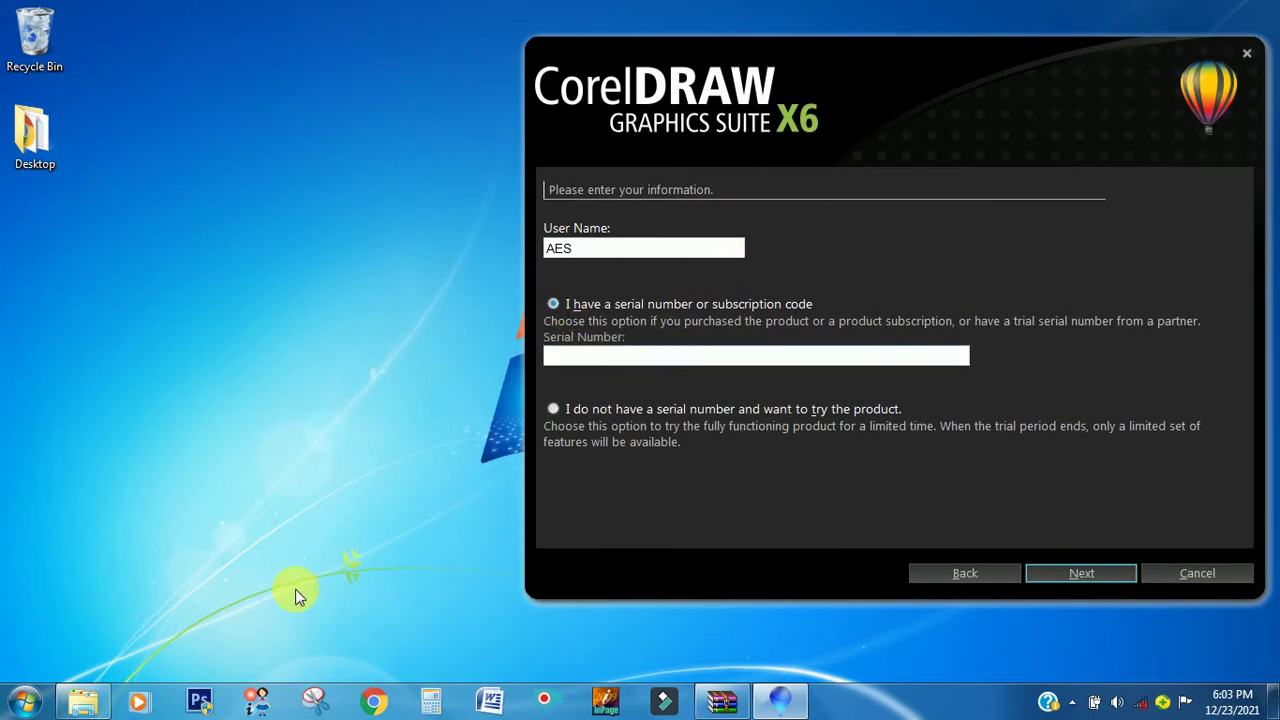
{"action": "left_click", "coordinate": [90, 701]}
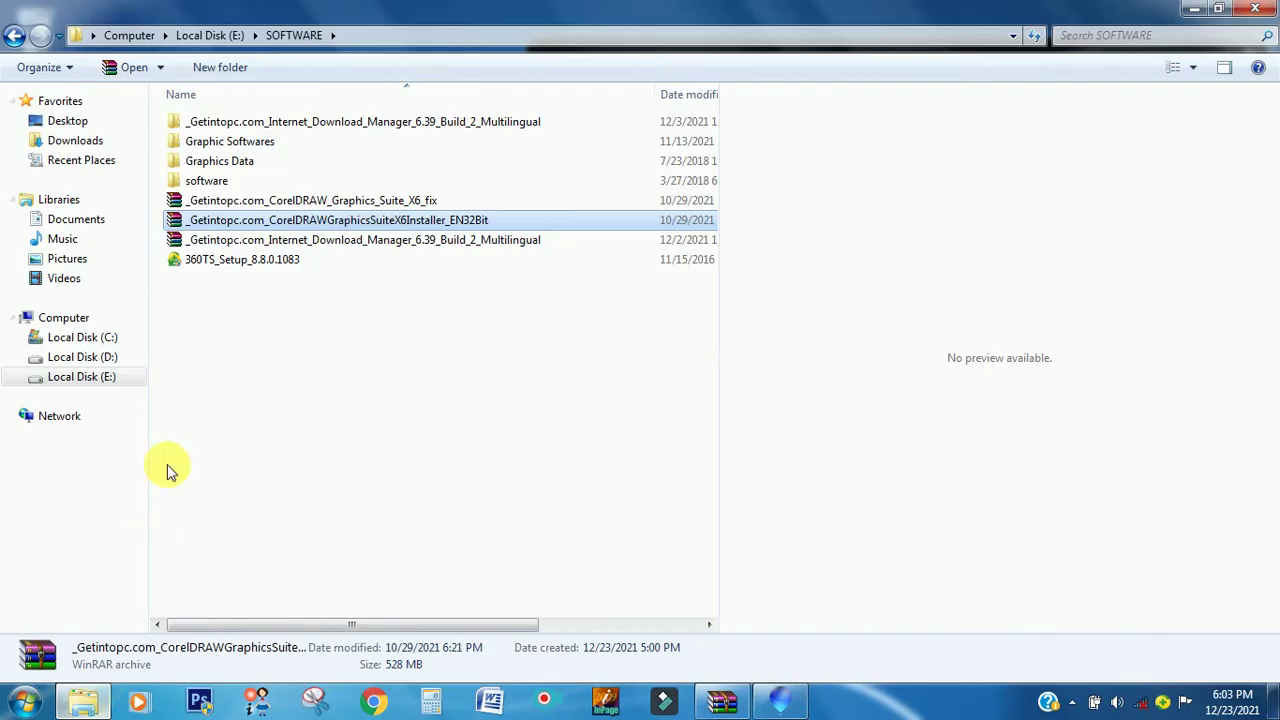
- Open the password-protected CorelDRAW_Graphics_Suite_X6_fix archive and dismiss the WinRAR reminder
{"action": "left_click", "coordinate": [304, 207]}
{"action": "double_click", "coordinate": [305, 206]}
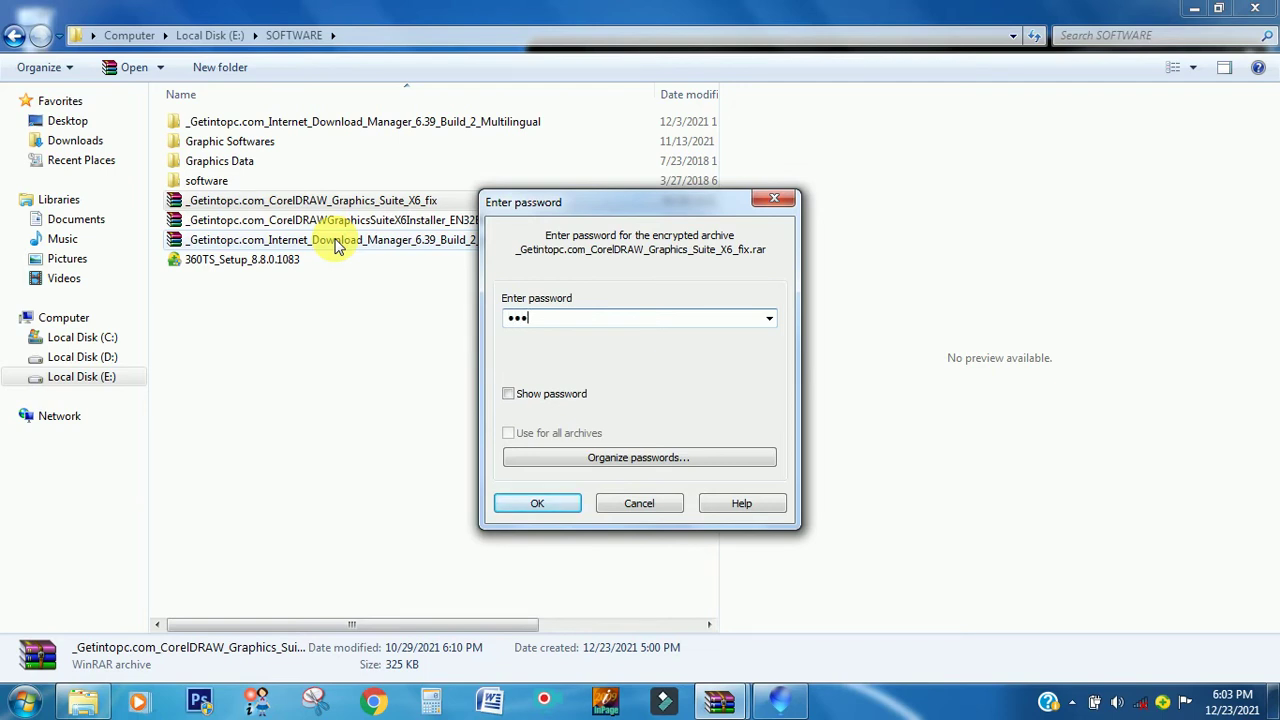
{"action": "left_click", "coordinate": [538, 502]}
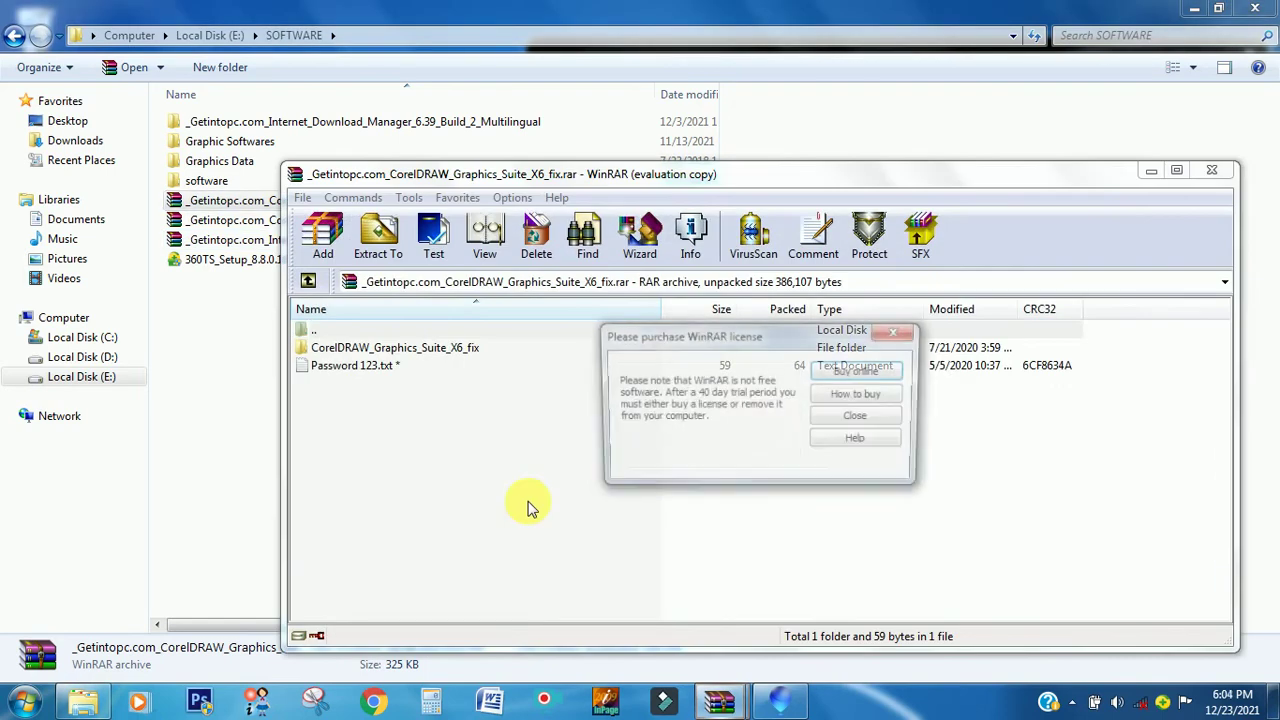
{"action": "left_click", "coordinate": [898, 334]}
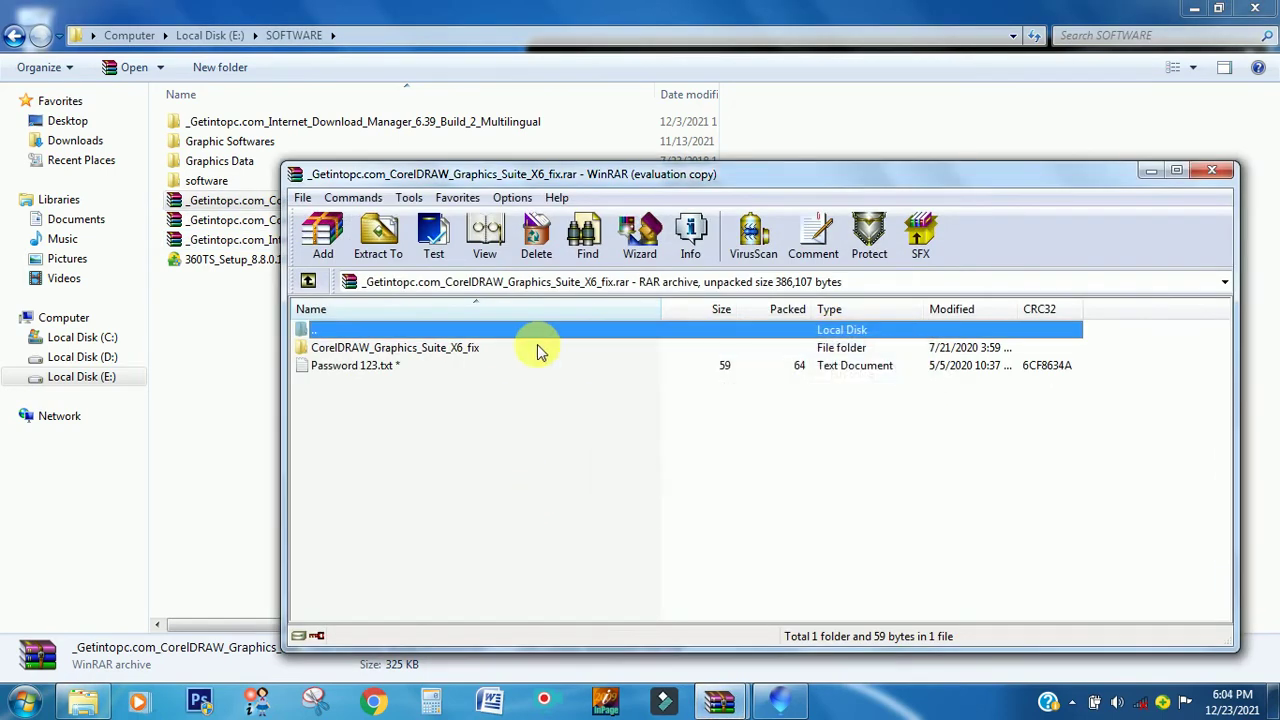
- Open the fix folder inside the archive and run Keygen.exe
{"action": "double_click", "coordinate": [455, 352]}
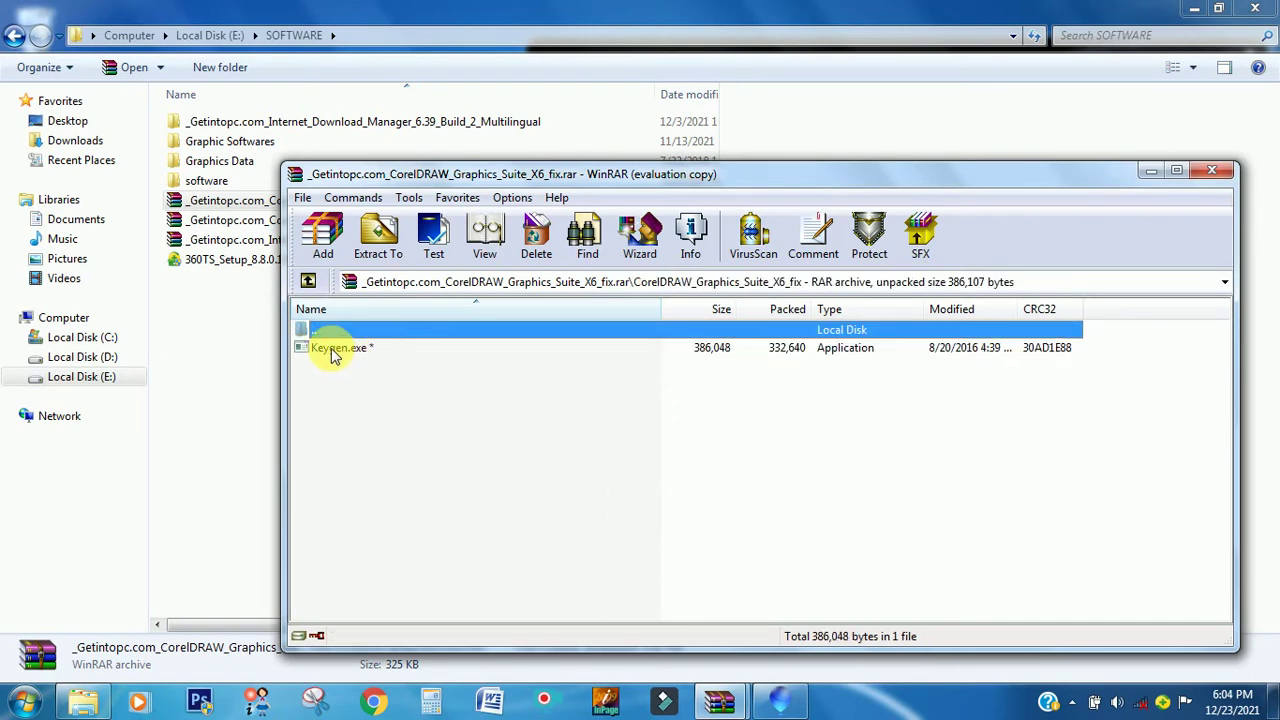
{"action": "left_click", "coordinate": [335, 356]}
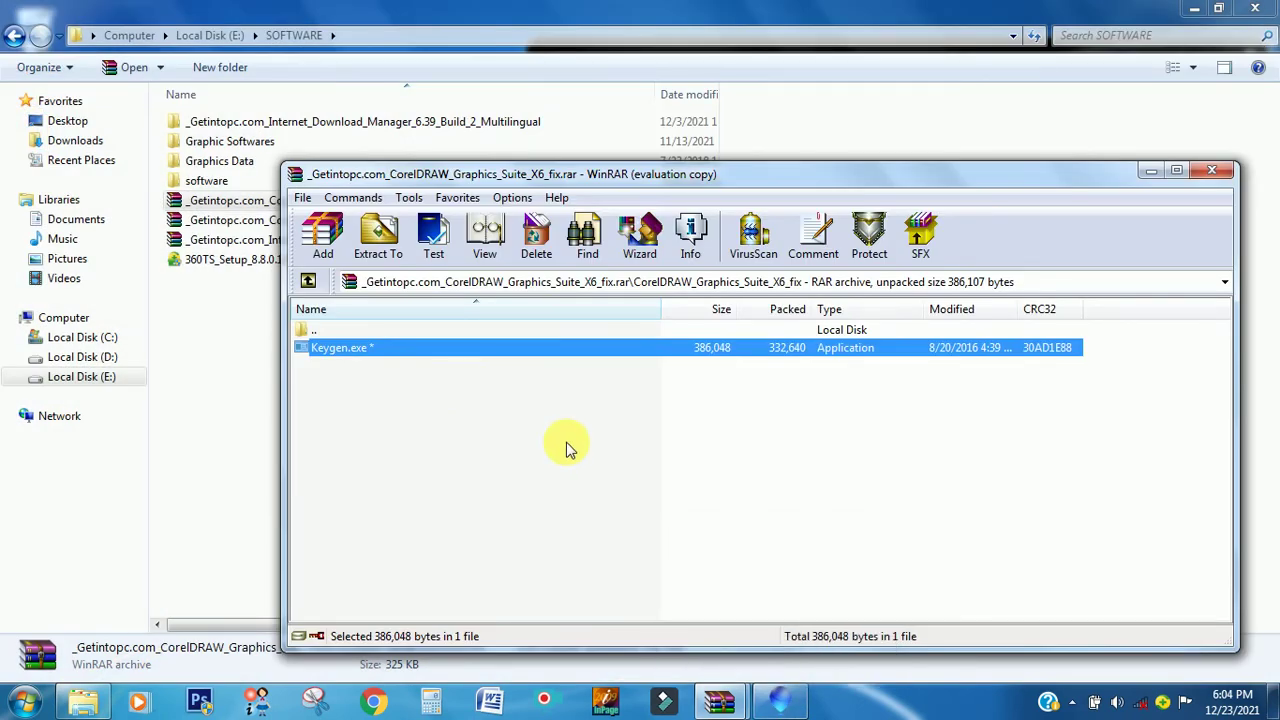
{"action": "left_click", "coordinate": [381, 407]}
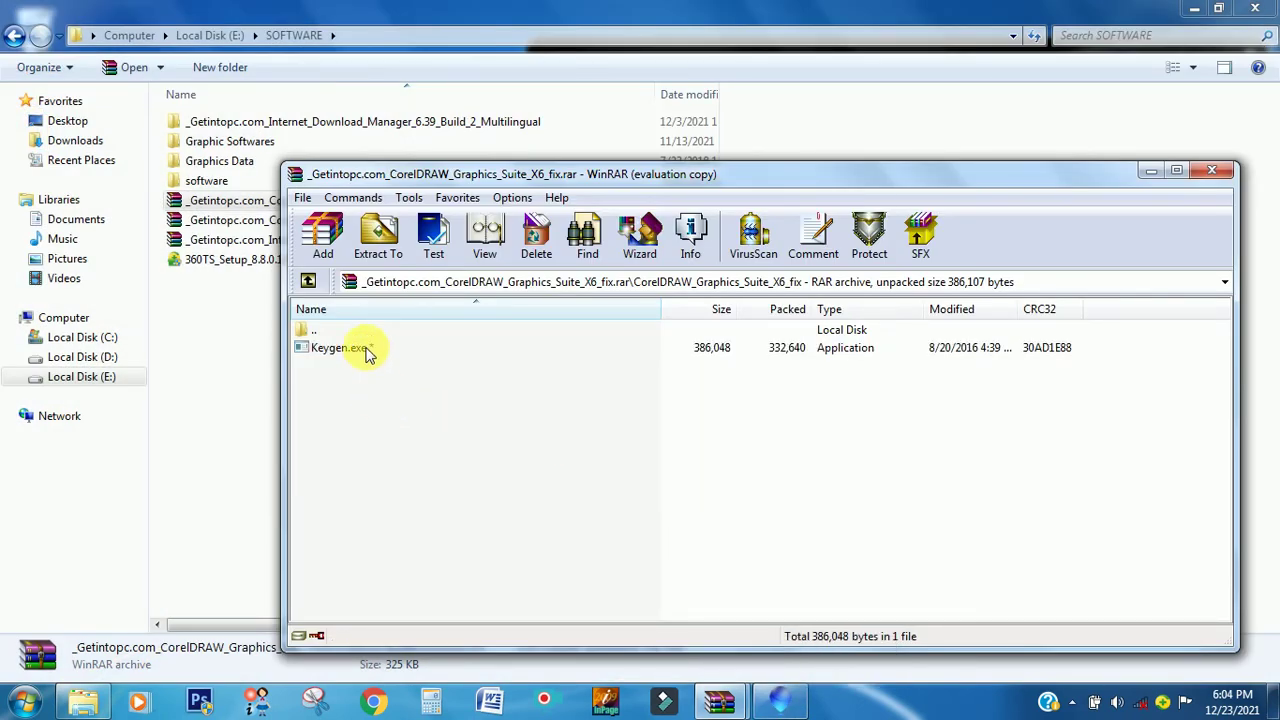
{"action": "left_click", "coordinate": [368, 354]}
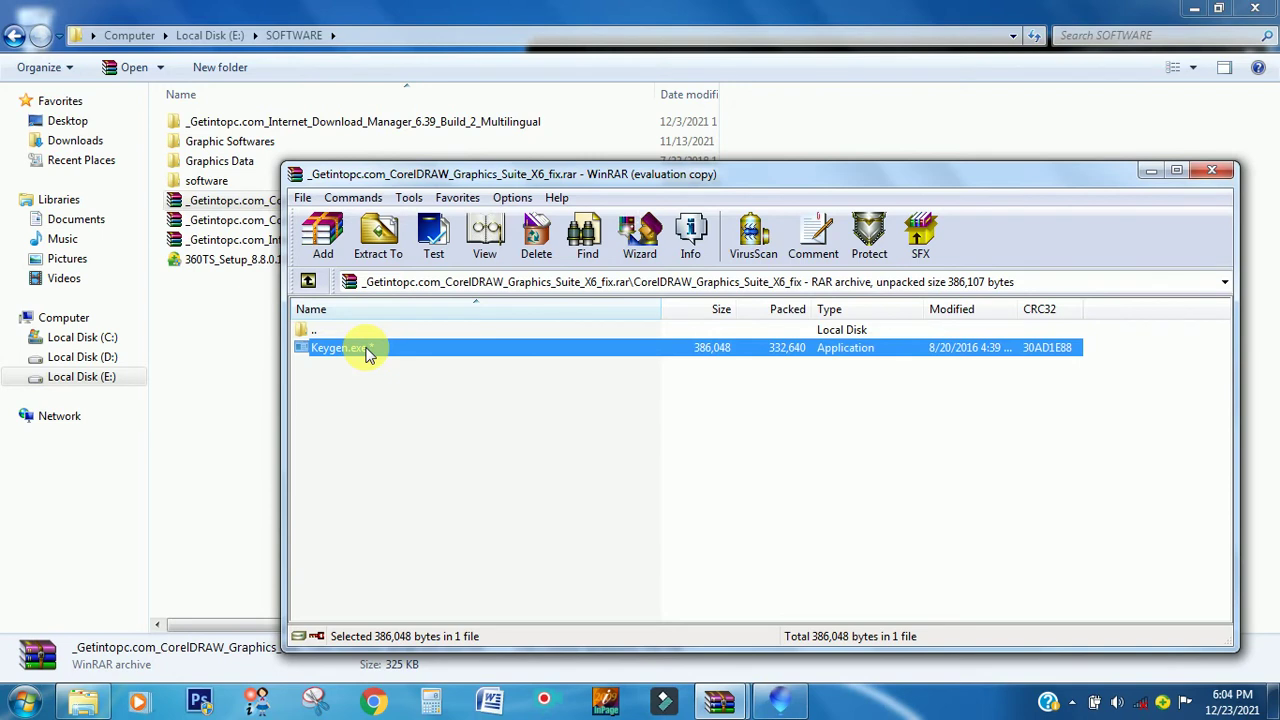
{"action": "double_click", "coordinate": [368, 354]}
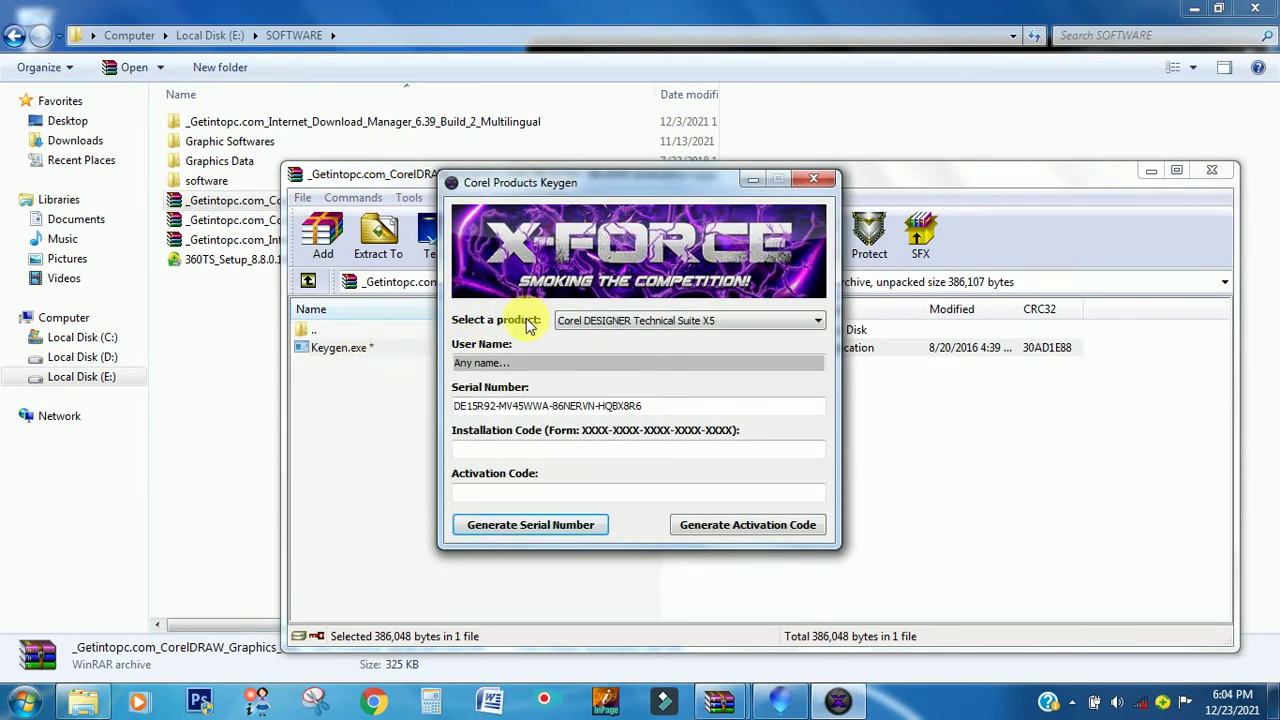
- Minimize WinRAR and Explorer, close the duplicate keygen window and move the other aside
{"action": "left_click", "coordinate": [1152, 172]}
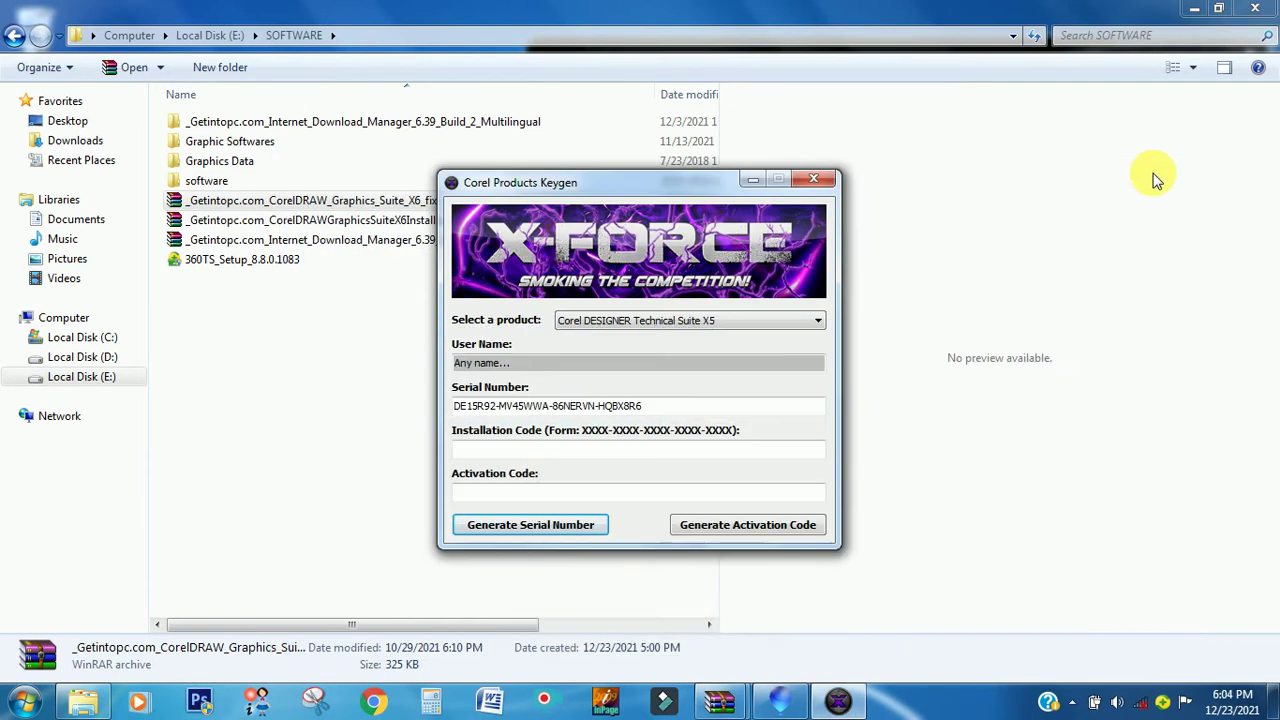
{"action": "left_click", "coordinate": [1197, 16]}
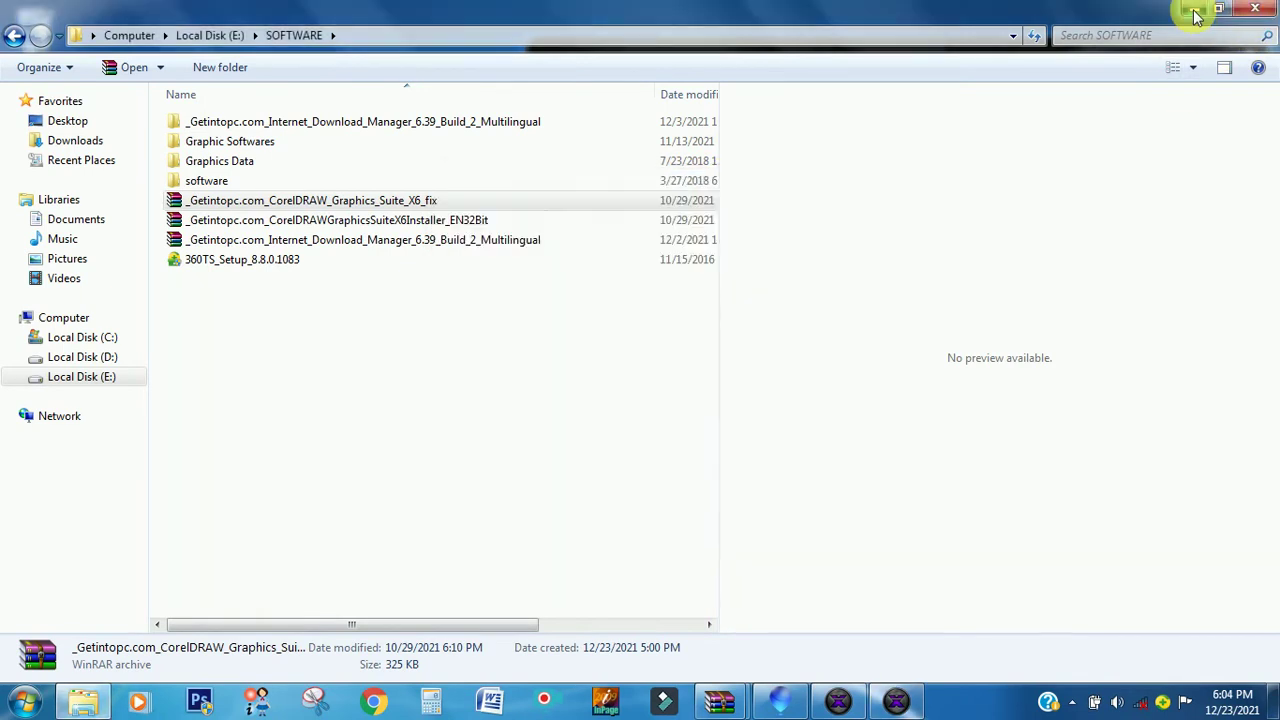
{"action": "left_click", "coordinate": [1197, 16]}
{"action": "left_click_drag", "start_coordinate": [609, 180], "coordinate": [331, 157]}
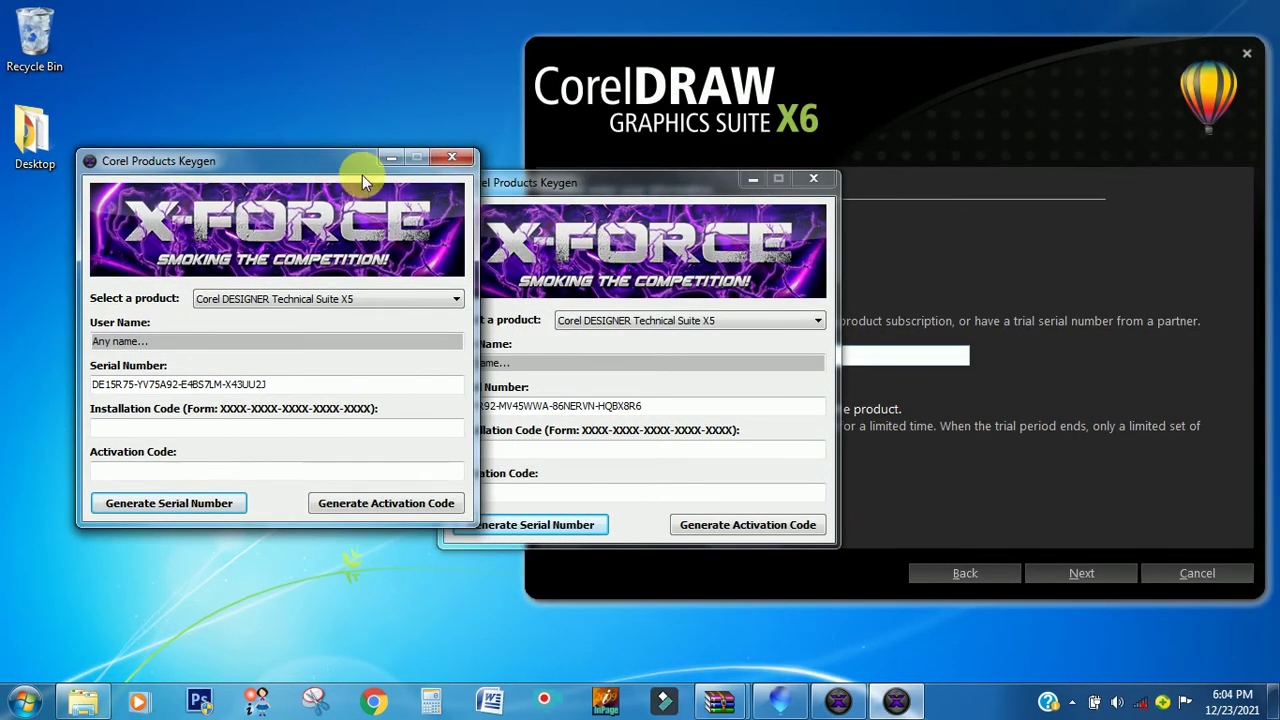
{"action": "left_click", "coordinate": [452, 157]}
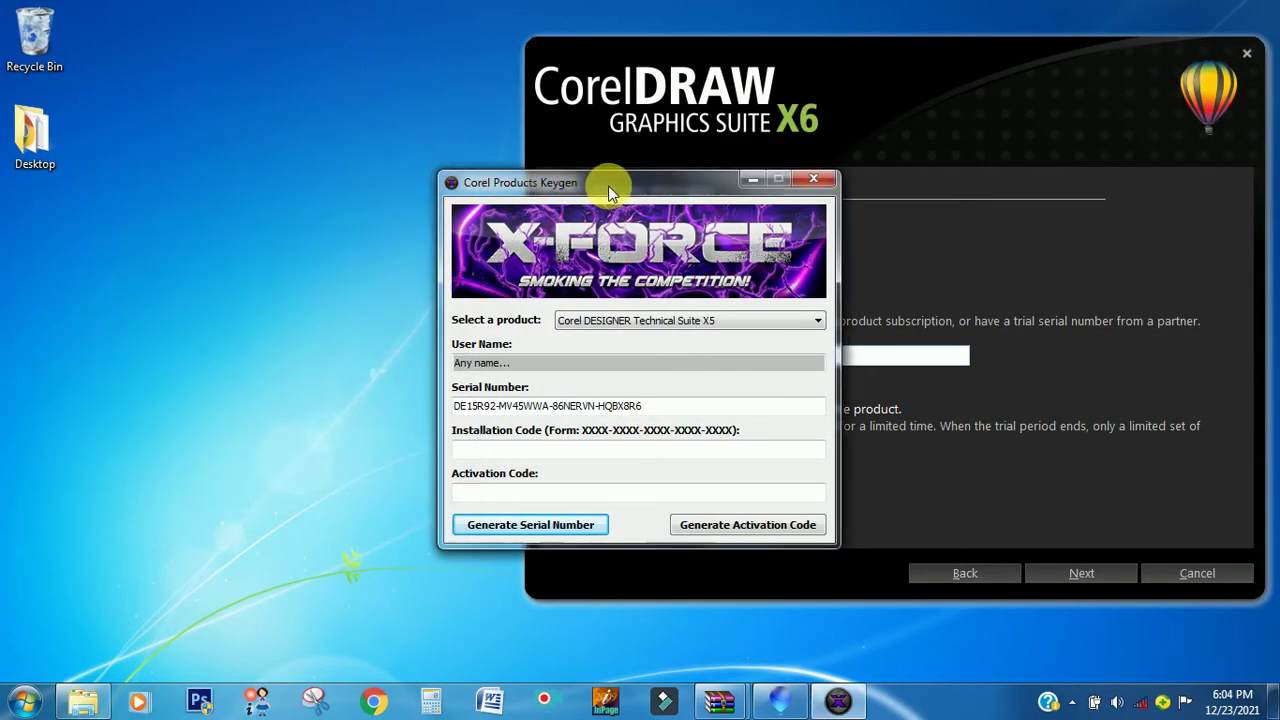
{"action": "left_click_drag", "start_coordinate": [594, 182], "coordinate": [181, 30]}
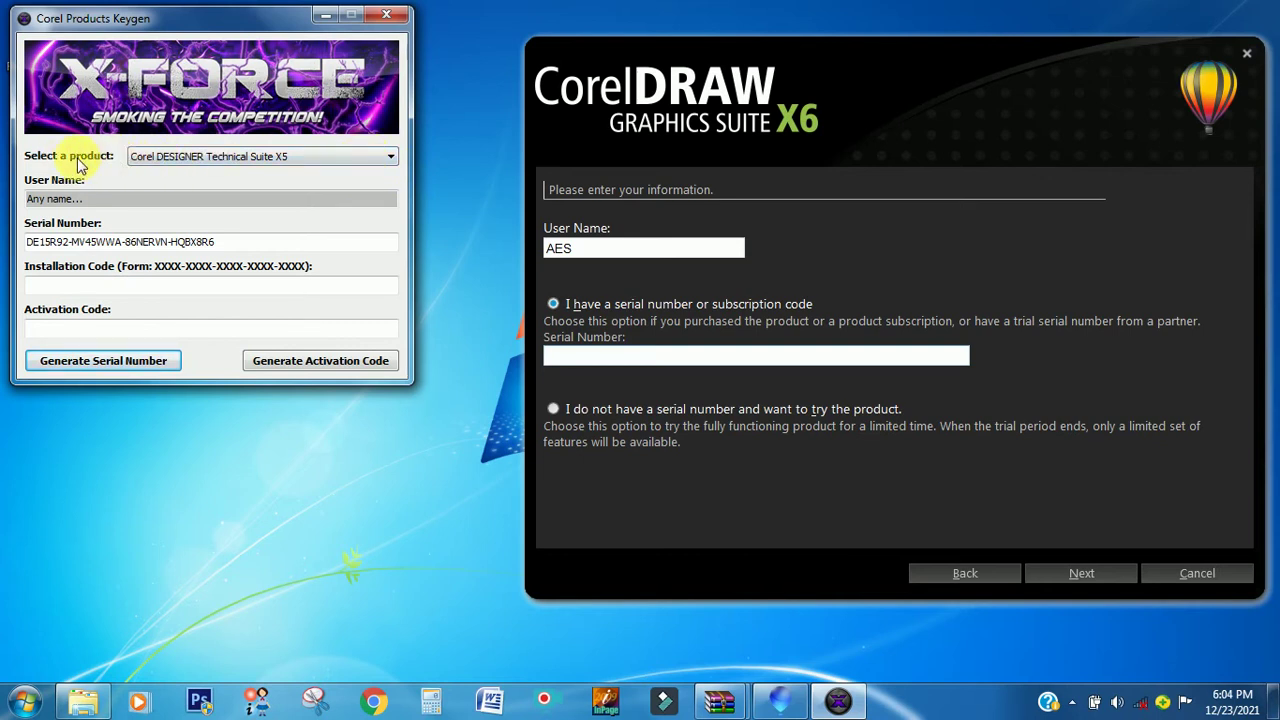
- Choose CorelDRAW Graphics Suite X6 in the keygen and select the generated serial number
{"action": "left_click", "coordinate": [324, 156]}
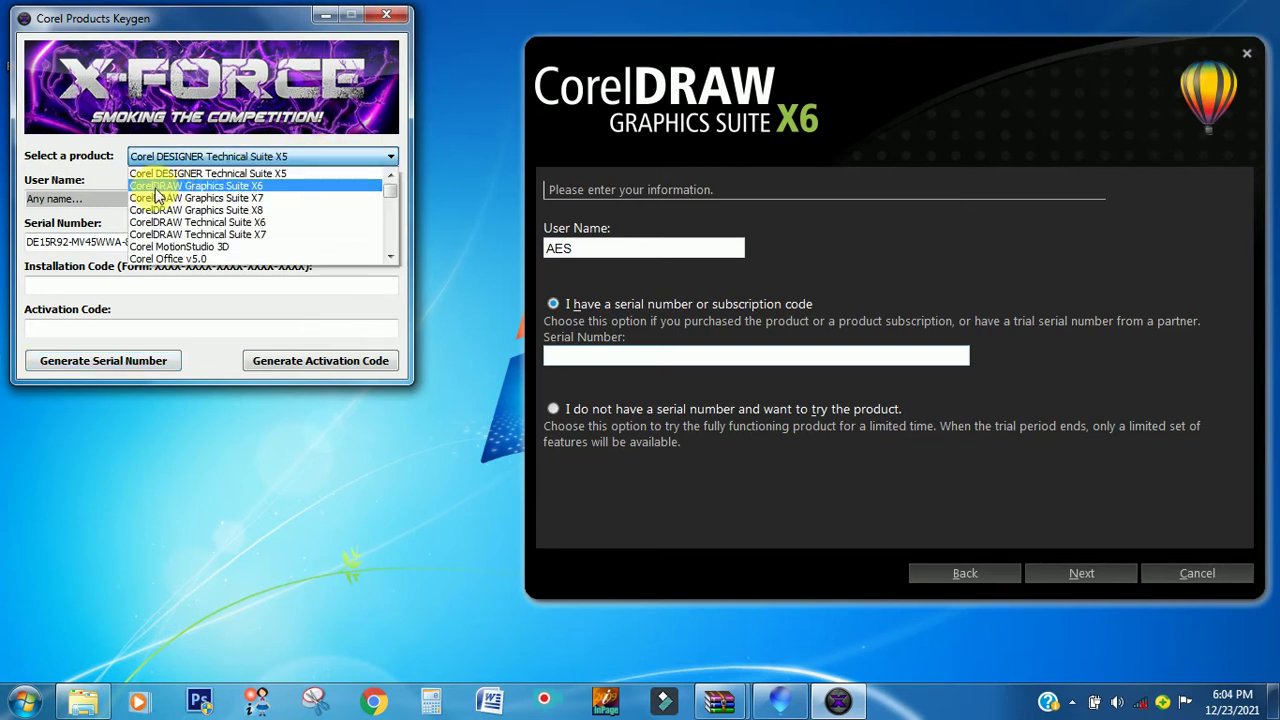
{"action": "left_click", "coordinate": [238, 185]}
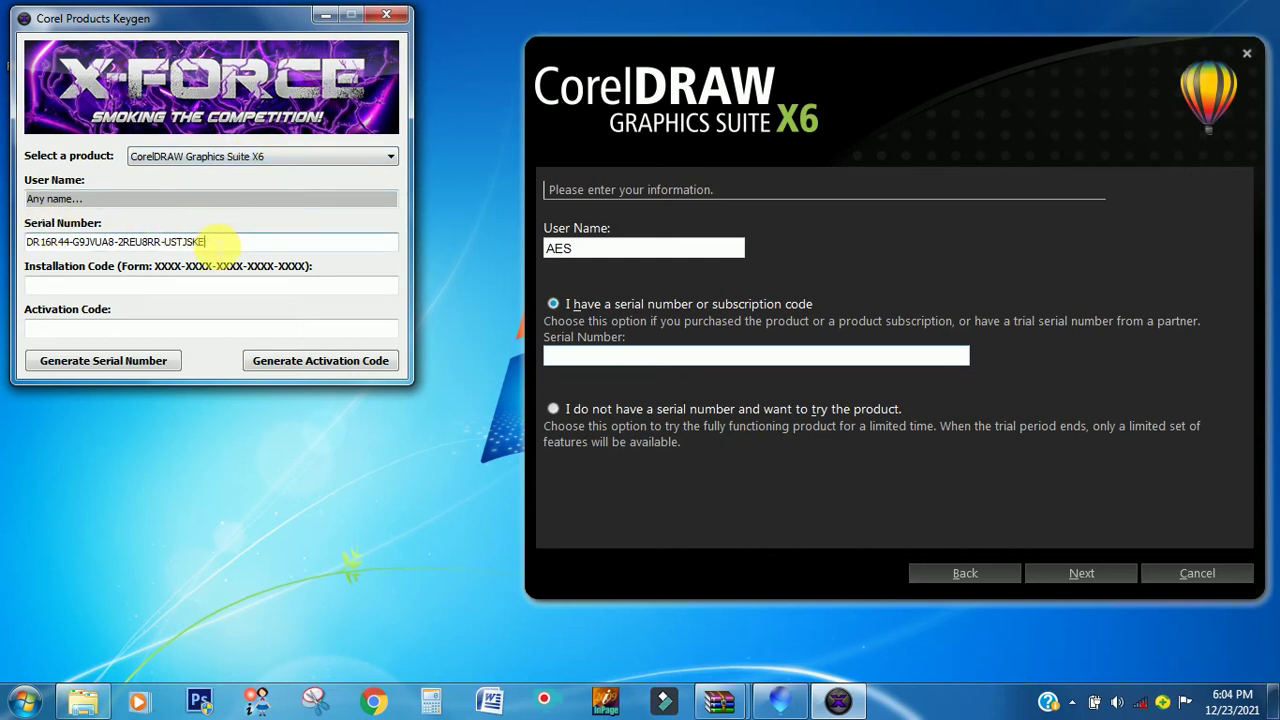
{"action": "left_click_drag", "start_coordinate": [205, 241], "coordinate": [17, 254]}
{"action": "key", "text": "ctrl+c"}
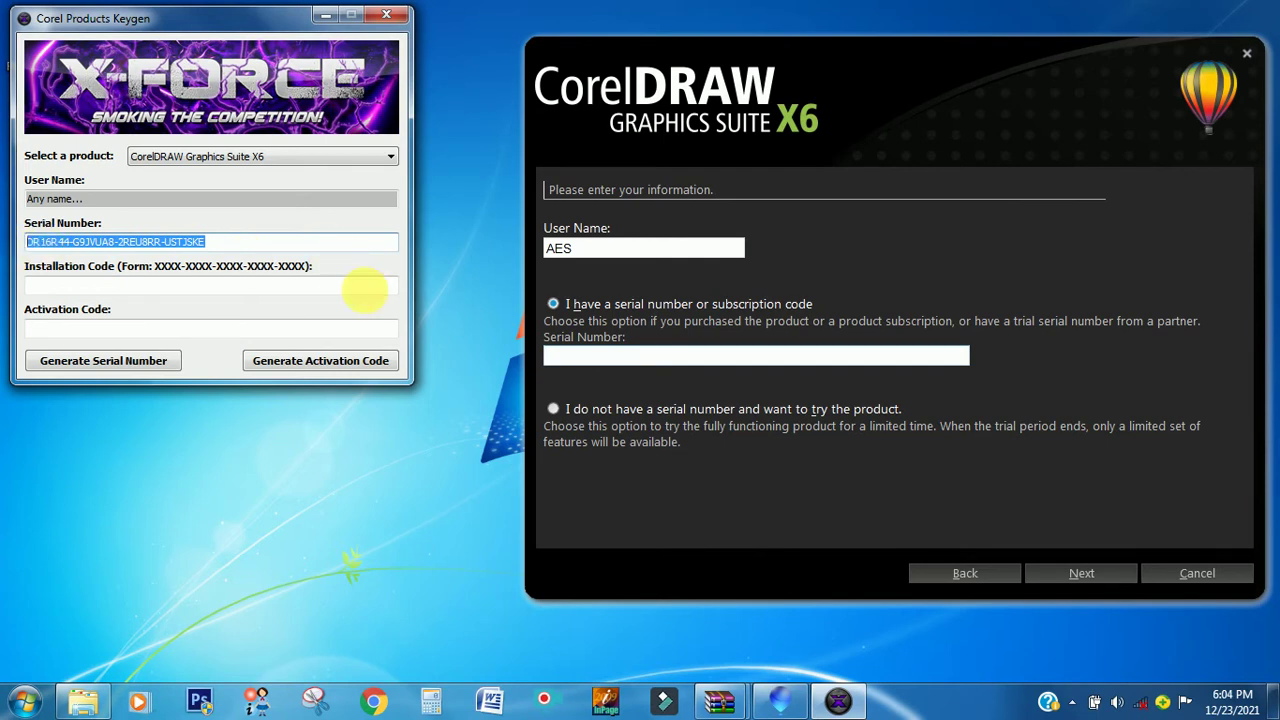
- Paste the generated serial into the setup's Serial Number field and continue
{"action": "left_click", "coordinate": [580, 360]}
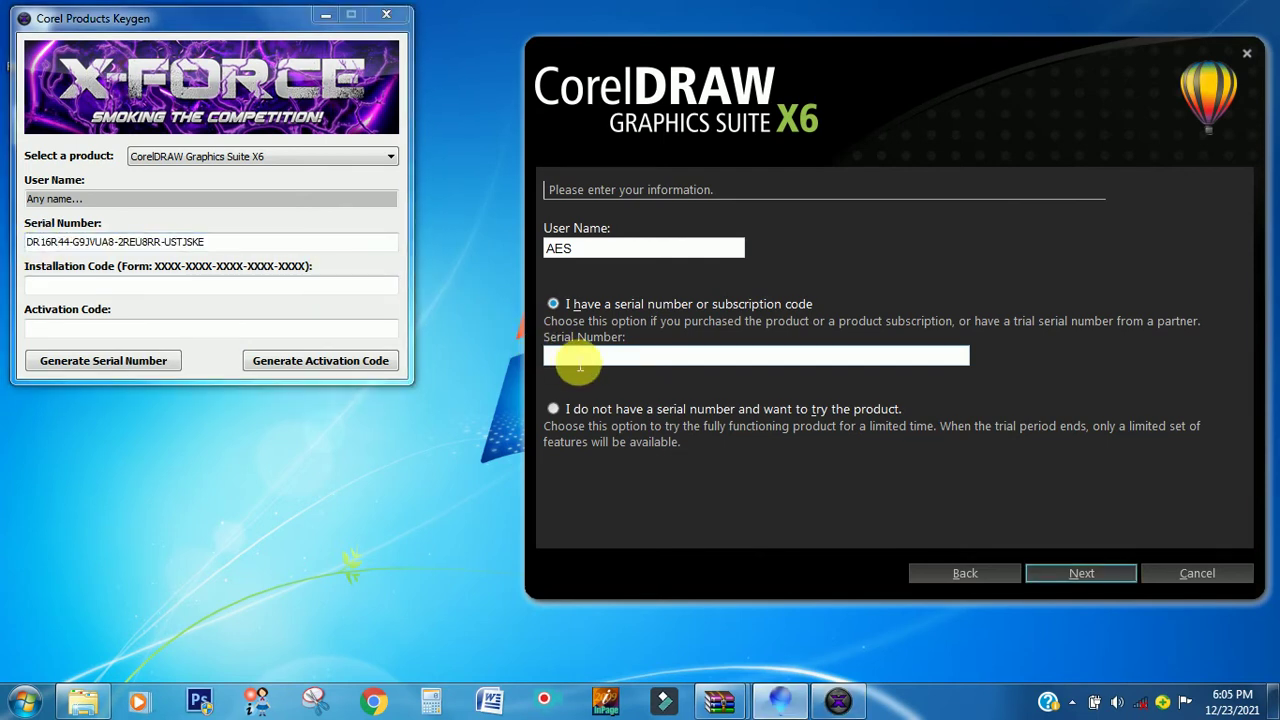
{"action": "key", "text": "ctrl+v"}
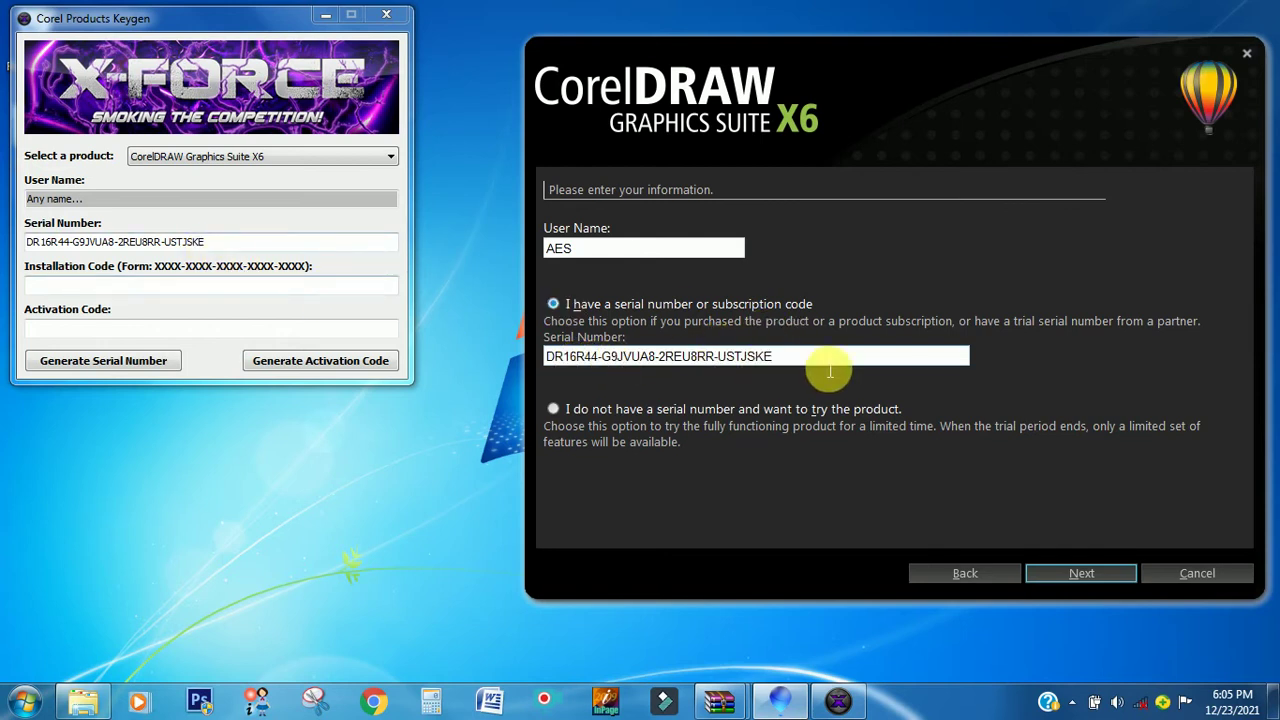
{"action": "left_click", "coordinate": [1077, 572]}
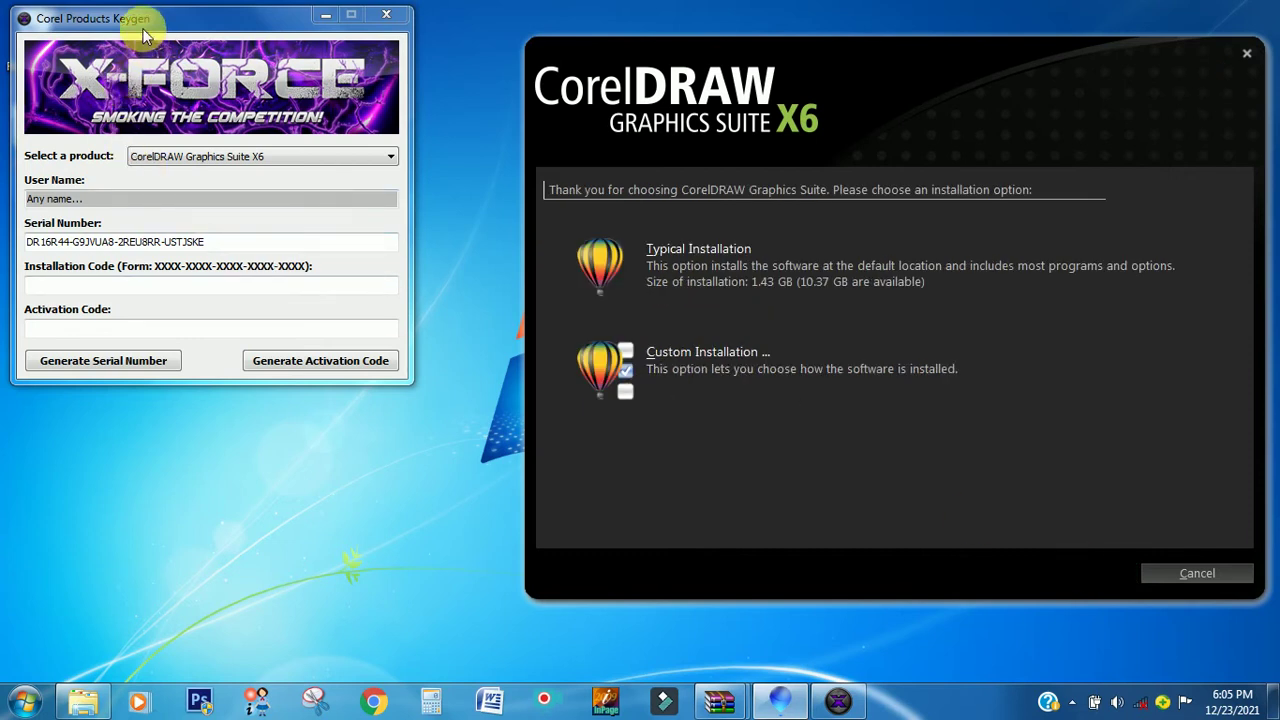
- Start the Typical Installation and let it run to completion
{"action": "left_click", "coordinate": [672, 262]}
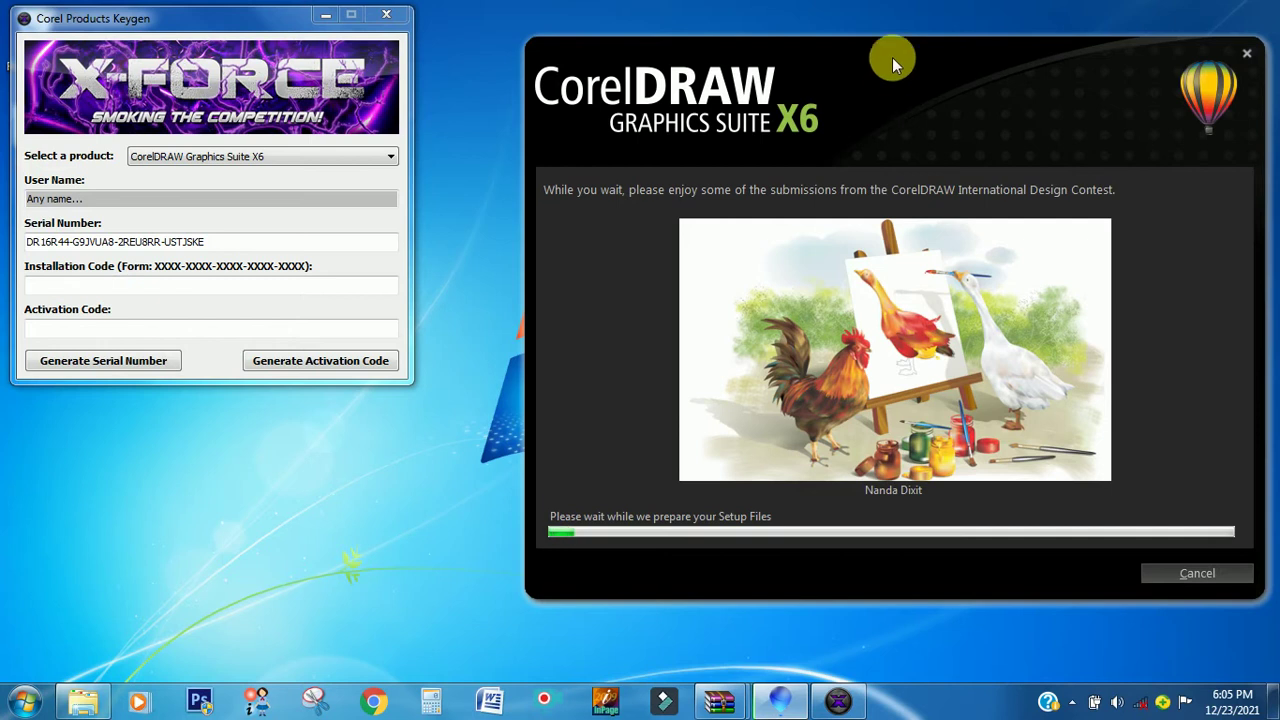
{"action": "left_click_drag", "start_coordinate": [941, 55], "coordinate": [907, 44]}
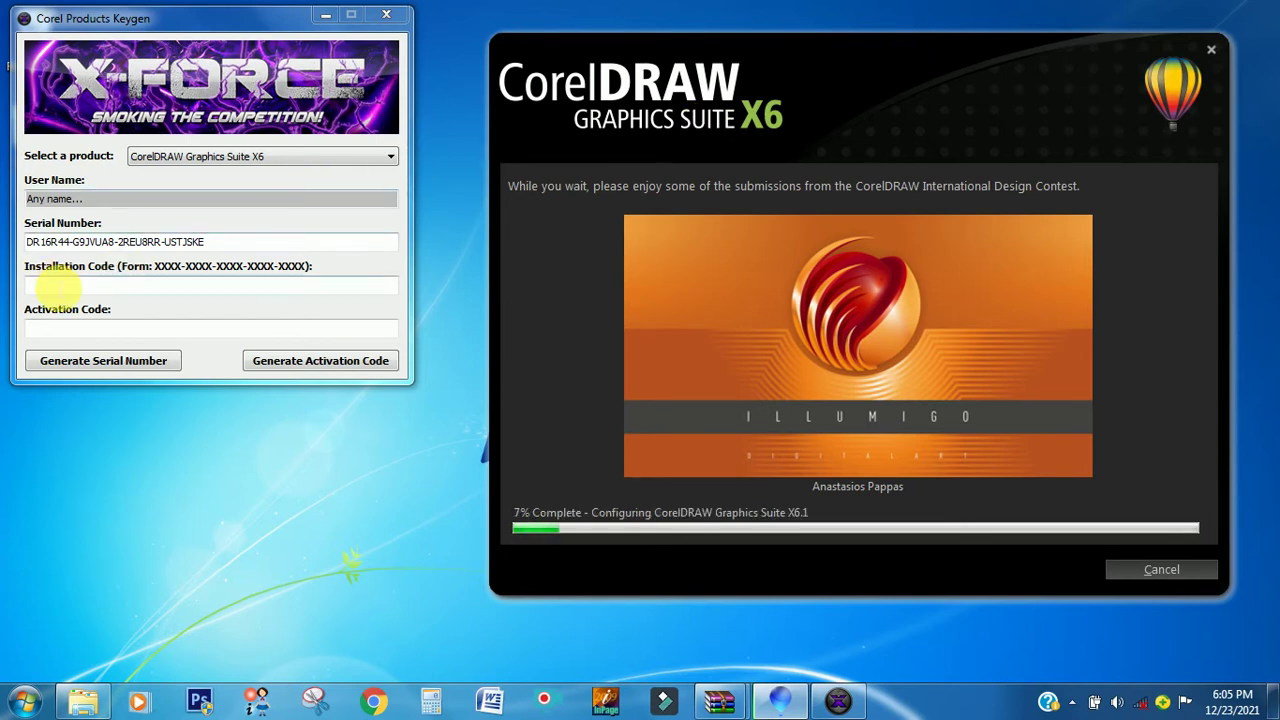
{"action": "left_click", "coordinate": [58, 287]}
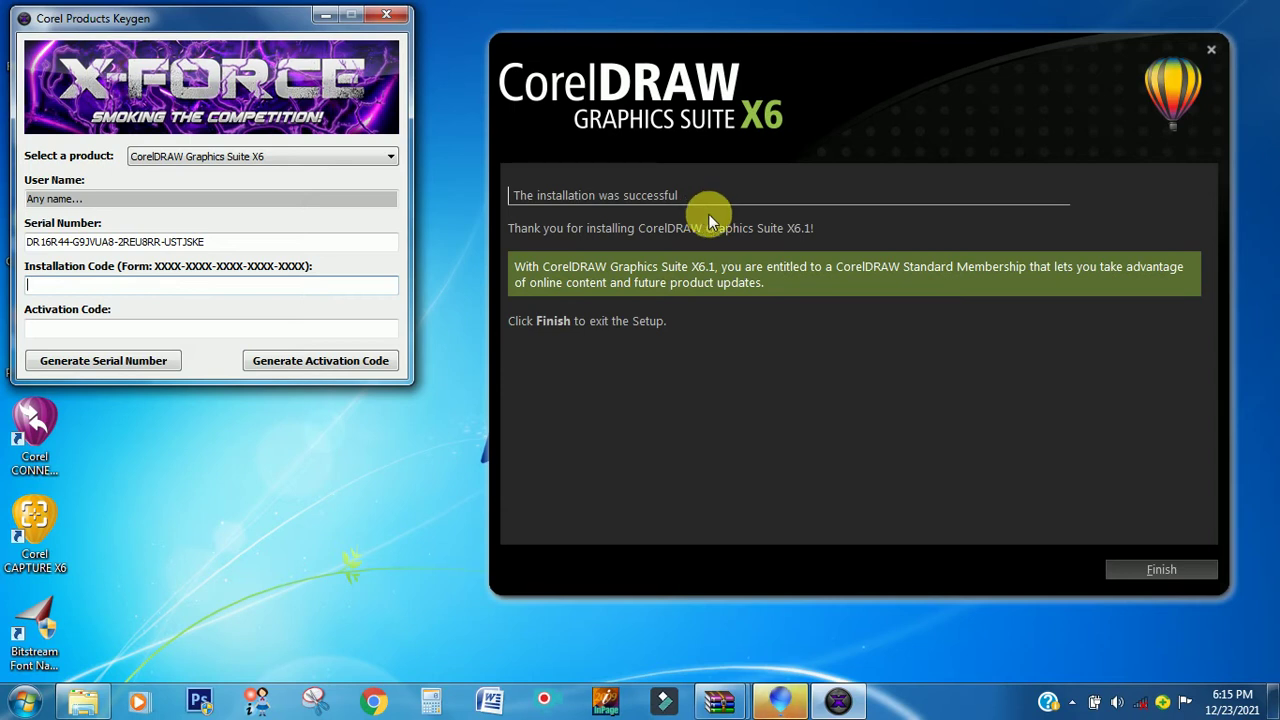
- Finish setup and move the keygen aside to reach the CorelDRAW X6 desktop shortcut
{"action": "left_click", "coordinate": [1142, 569]}
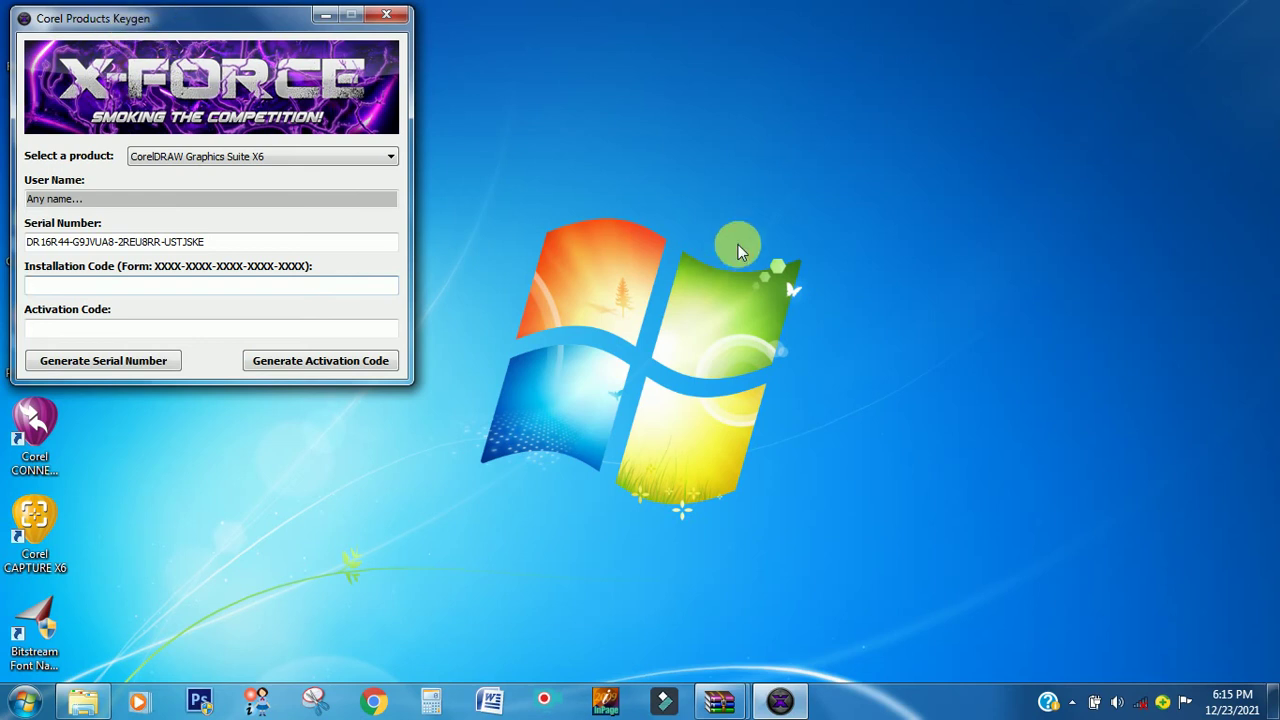
{"action": "left_click_drag", "start_coordinate": [189, 22], "coordinate": [282, 22]}
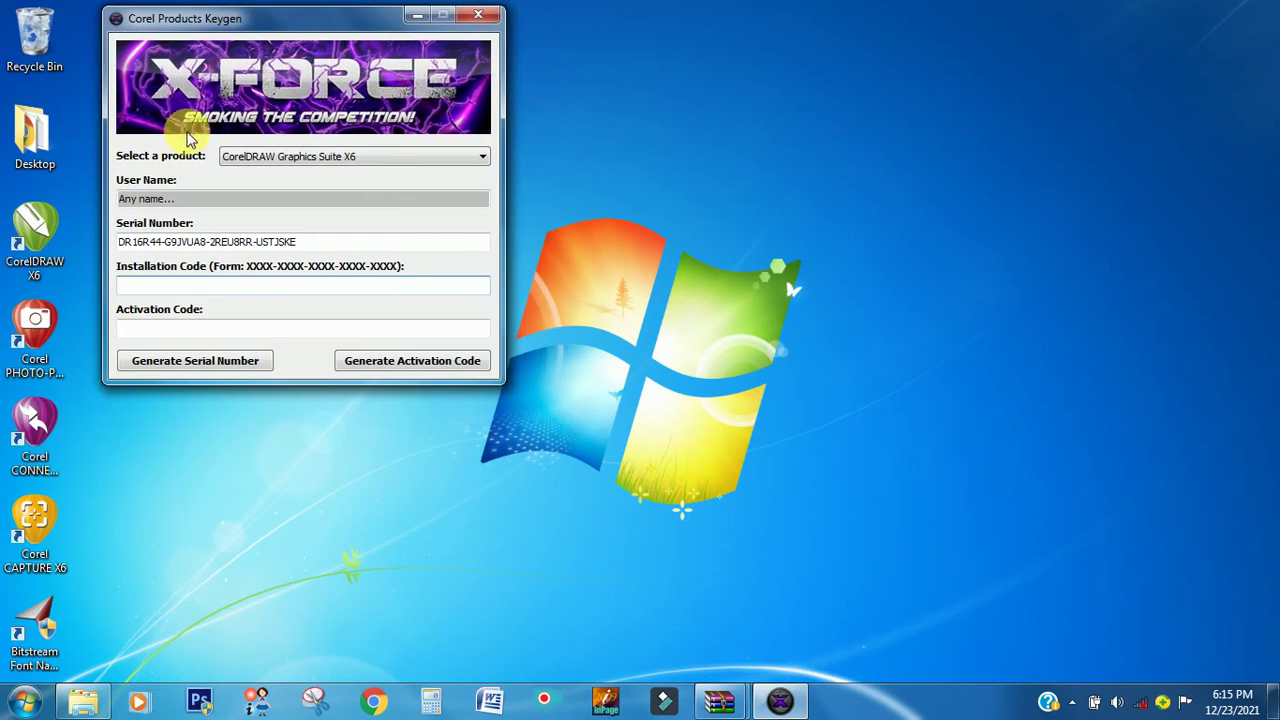
{"action": "double_click", "coordinate": [50, 232]}
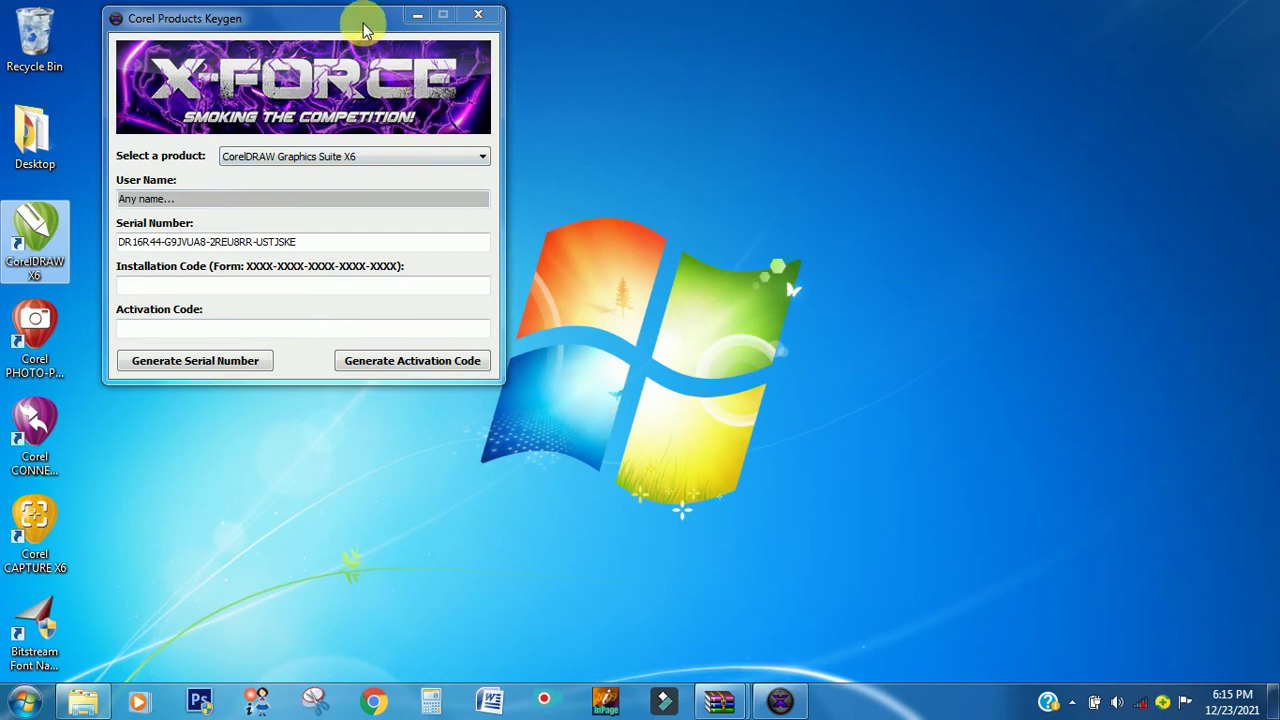
{"action": "left_click_drag", "start_coordinate": [363, 25], "coordinate": [346, 25]}
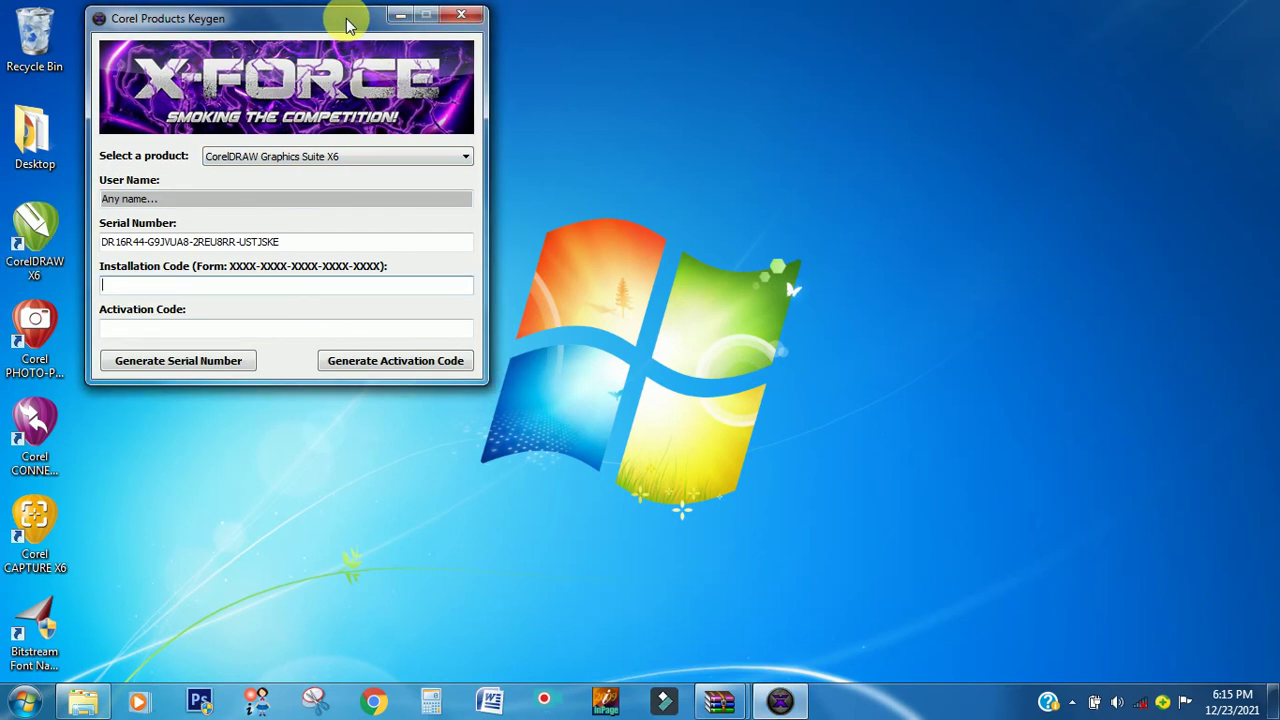
{"action": "left_click", "coordinate": [50, 240]}
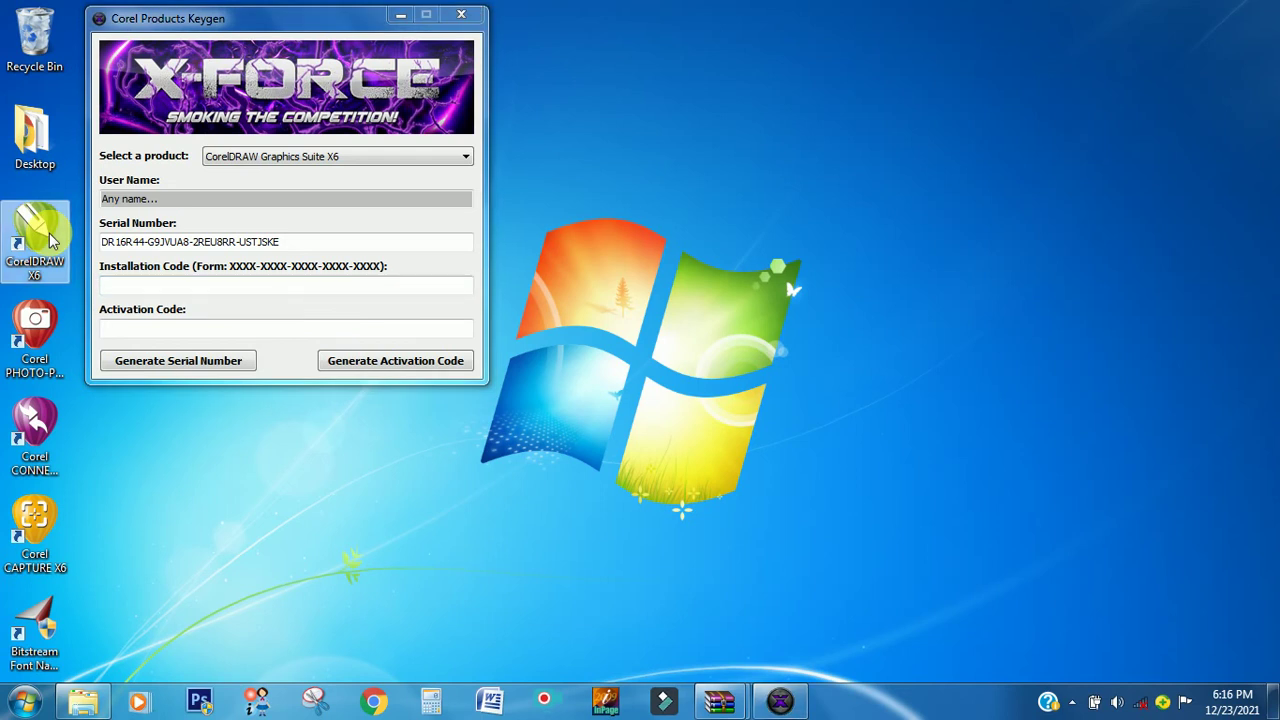
- Launch CorelDRAW X6 and close the duplicate activation window, leaving the 30-days-left prompt
{"action": "double_click", "coordinate": [50, 240]}
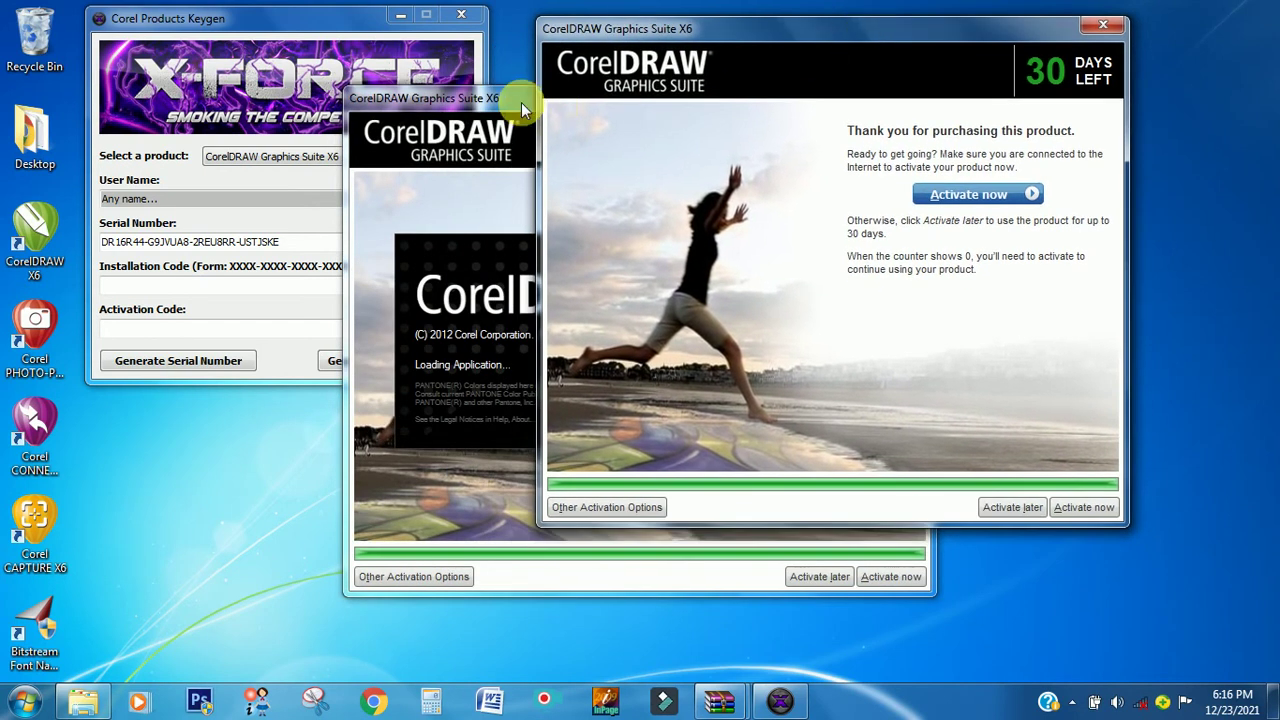
{"action": "left_click", "coordinate": [909, 96]}
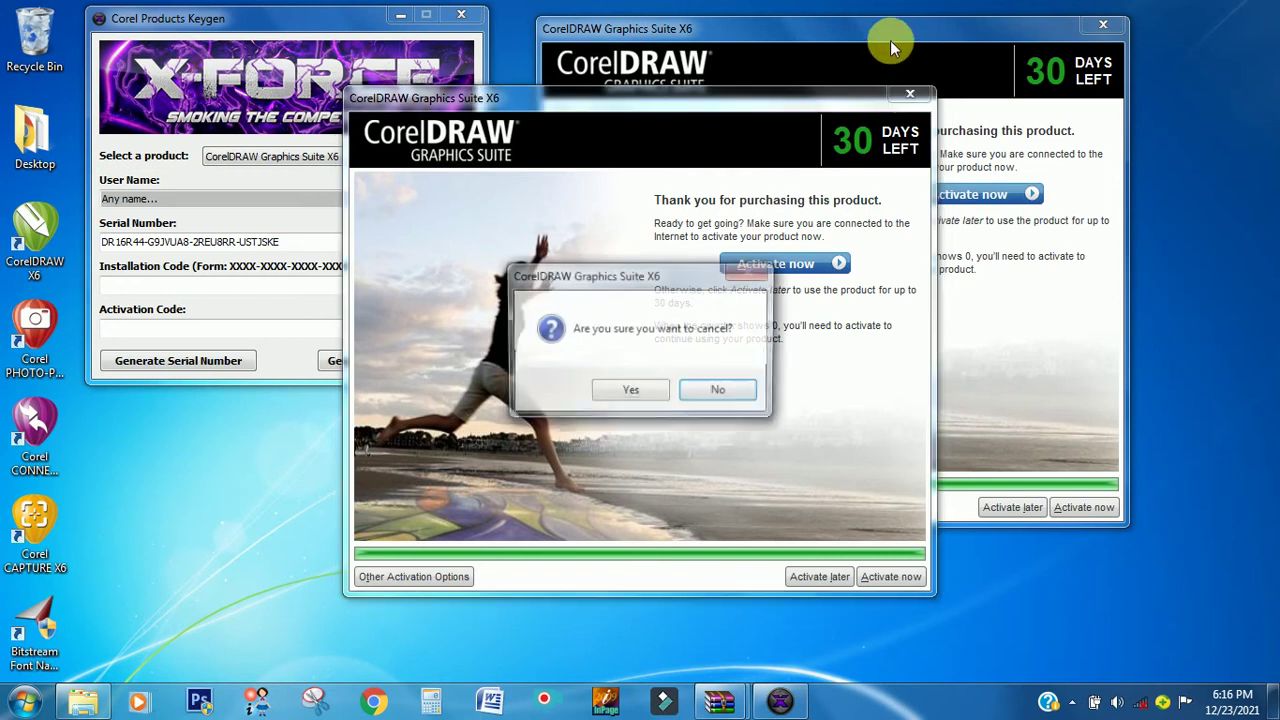
{"action": "left_click", "coordinate": [660, 390]}
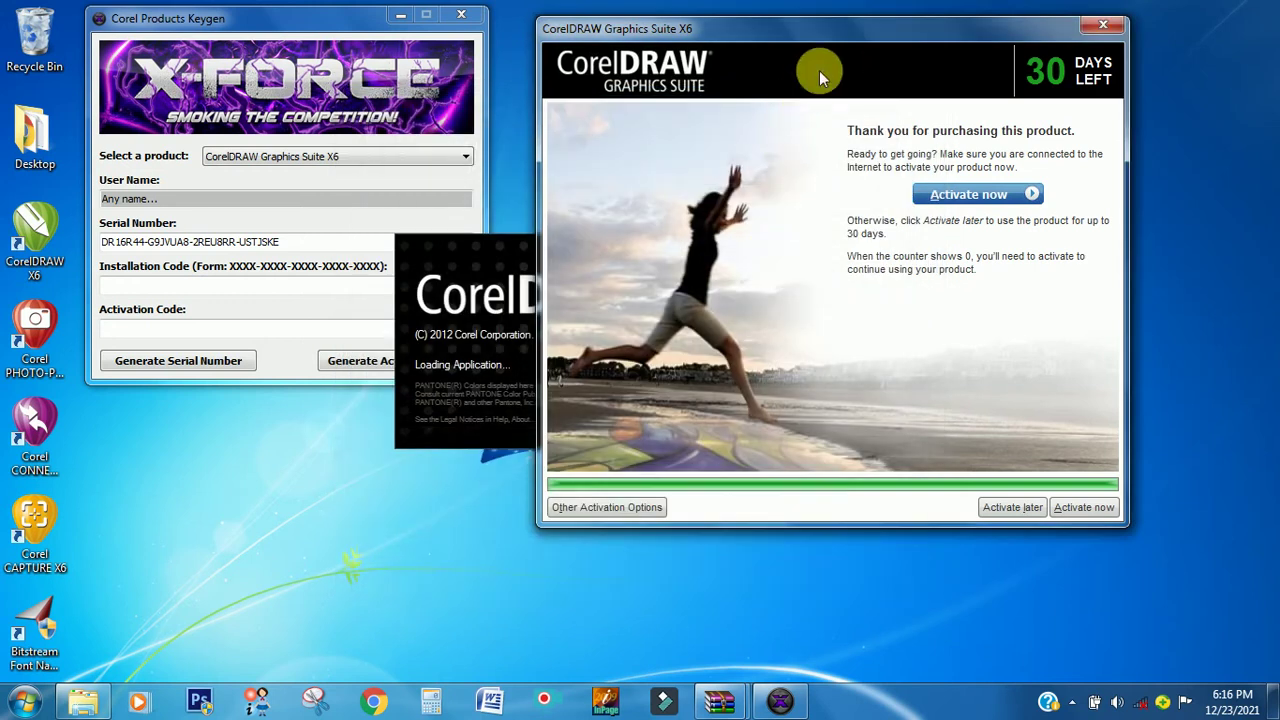
{"action": "left_click_drag", "start_coordinate": [830, 35], "coordinate": [846, 29]}
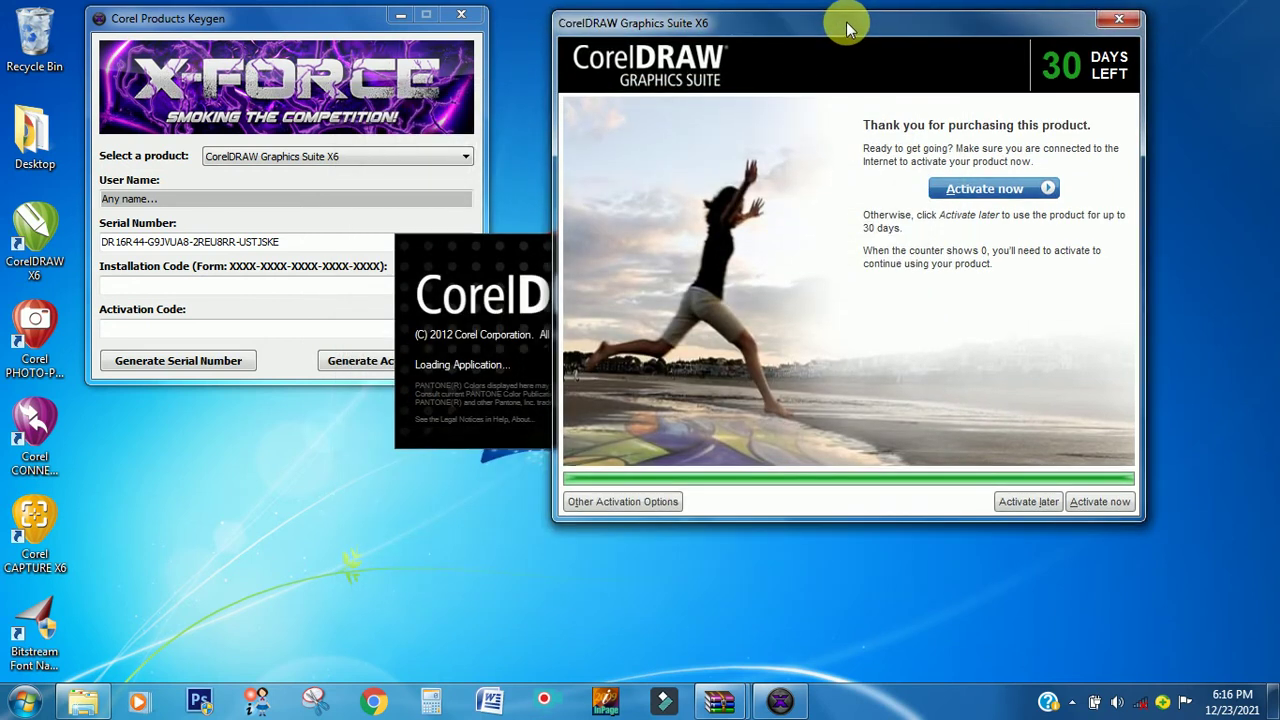
{"action": "left_click", "coordinate": [296, 29]}
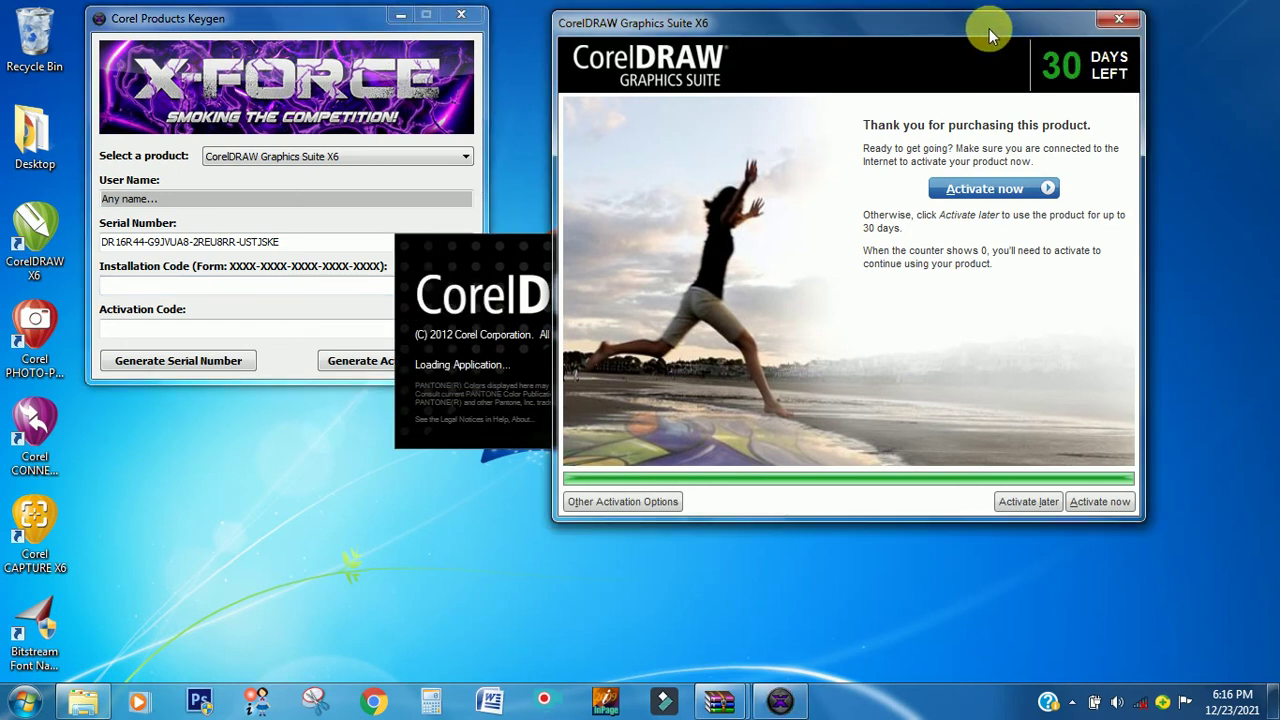
{"action": "left_click_drag", "start_coordinate": [983, 28], "coordinate": [991, 28]}
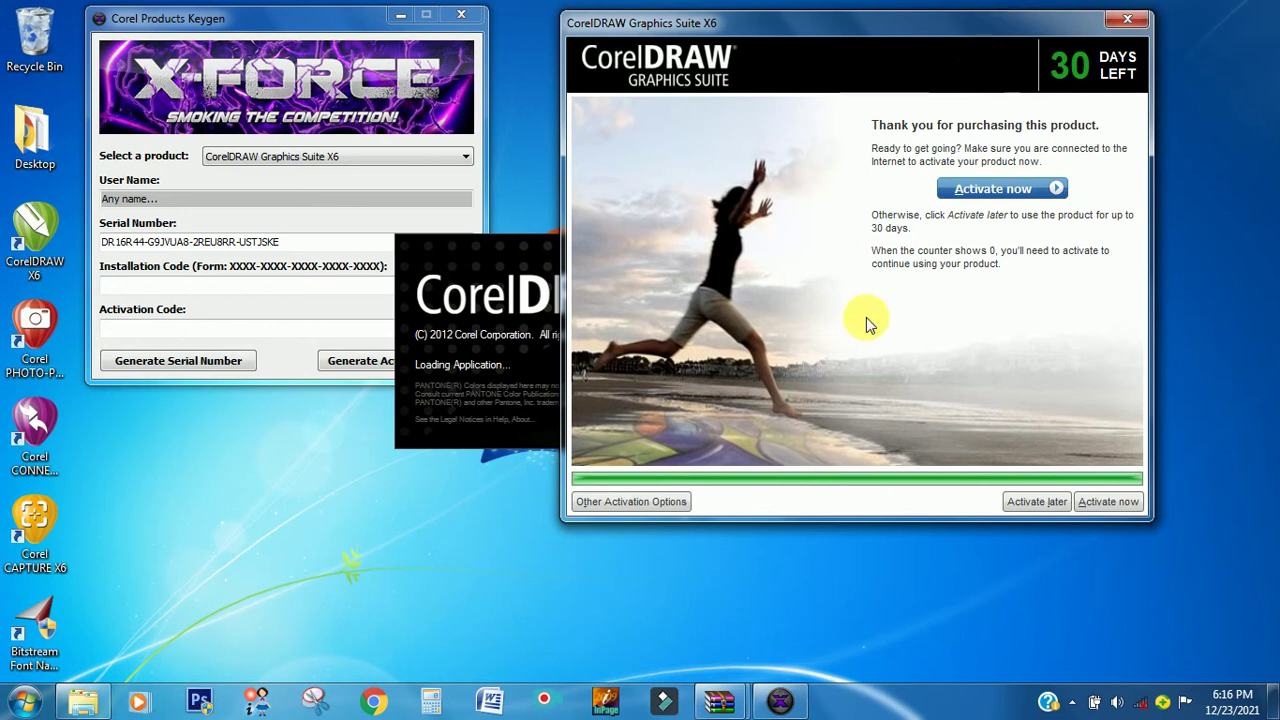
- Open CorelDRAW's phone activation page showing the installation code and serial number, with the keygen in front
{"action": "left_click", "coordinate": [634, 502]}
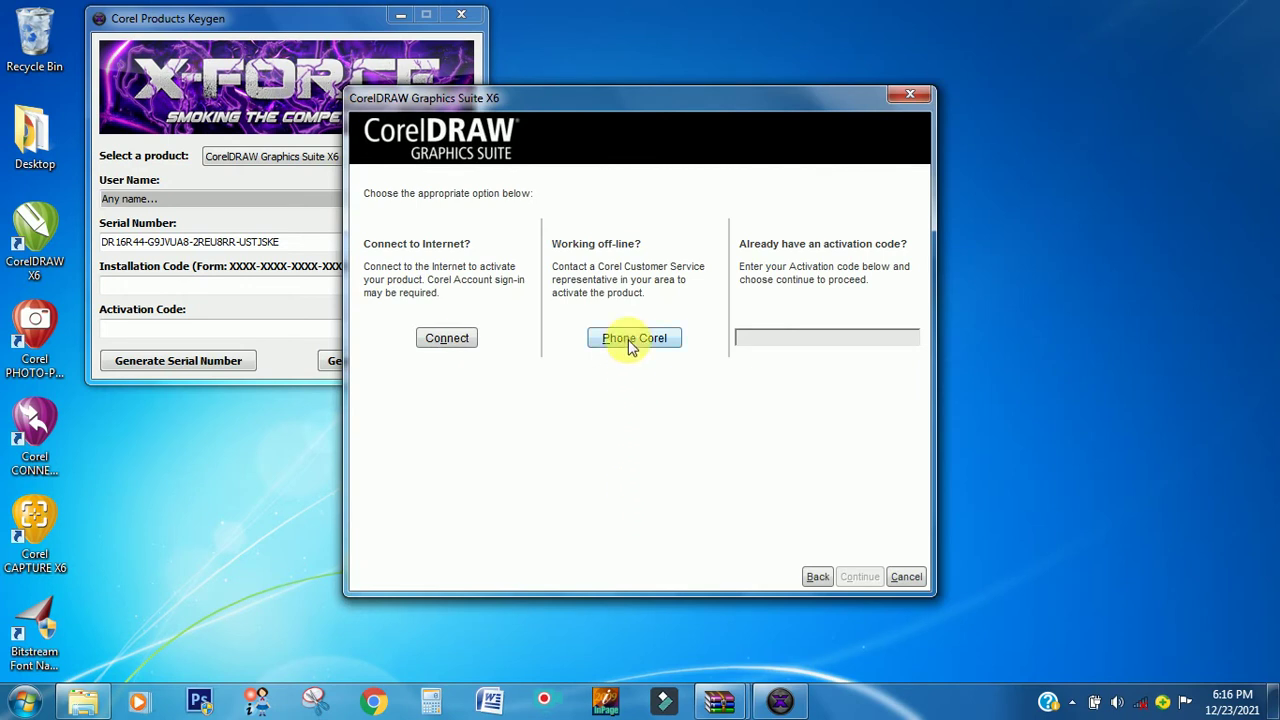
{"action": "left_click", "coordinate": [632, 341]}
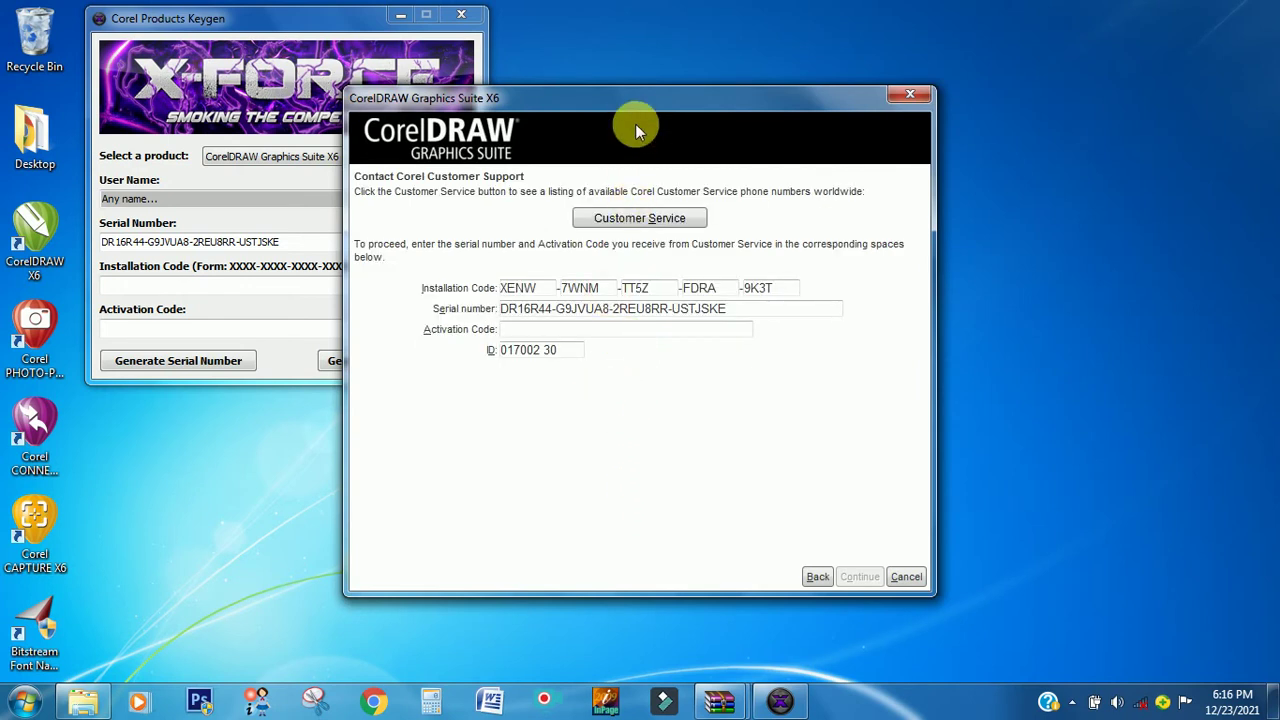
{"action": "left_click_drag", "start_coordinate": [635, 100], "coordinate": [882, 38]}
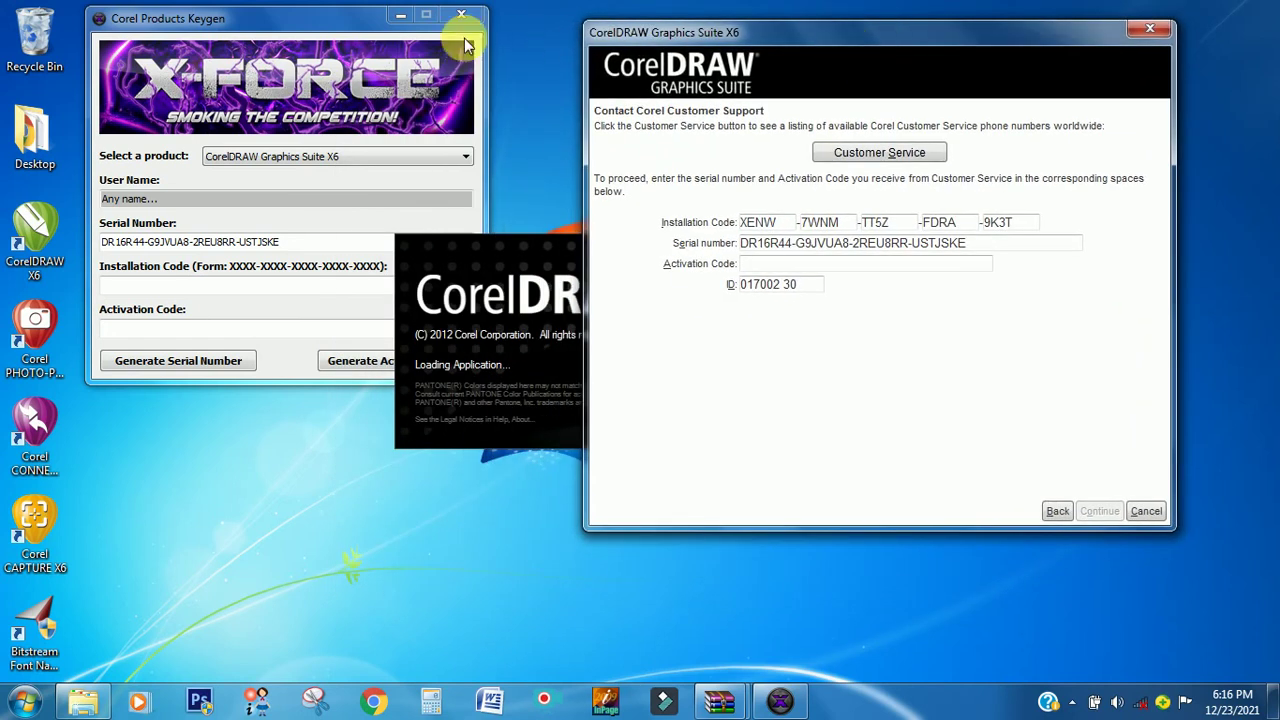
{"action": "left_click", "coordinate": [313, 10]}
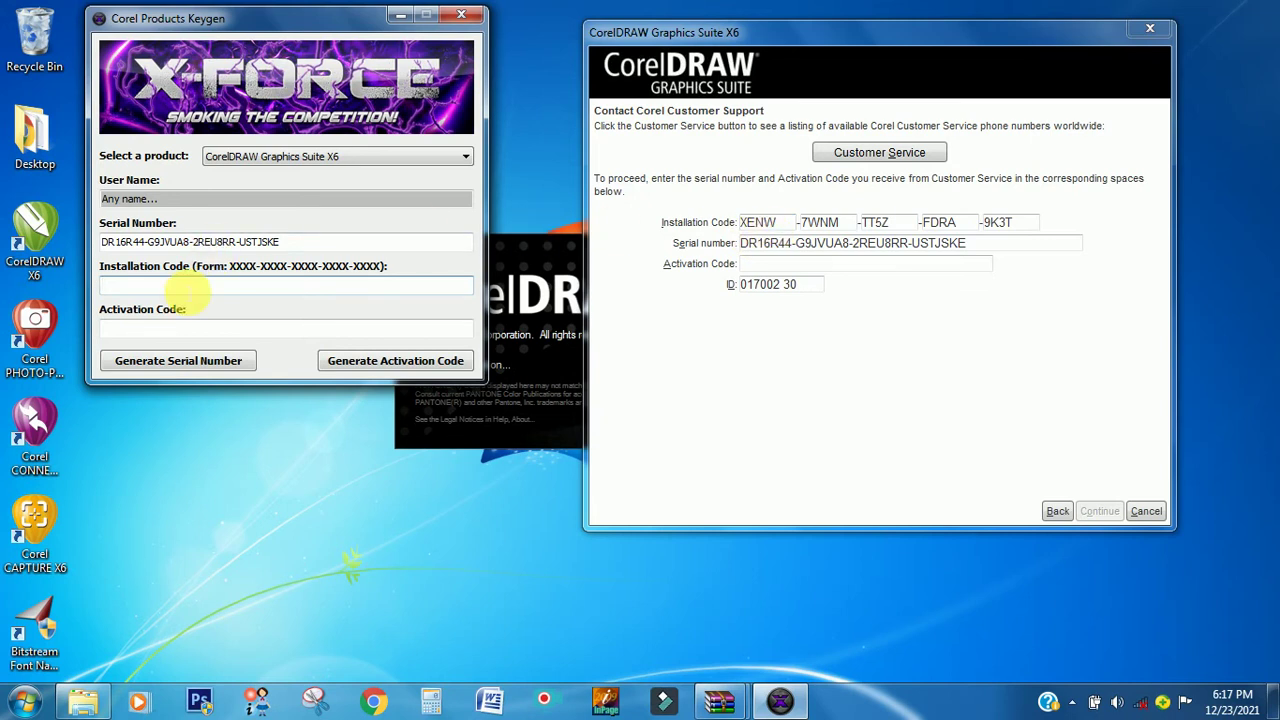
- Generate the activation code in the keygen from the CorelDRAW installation code and select it
{"action": "left_click", "coordinate": [187, 287]}
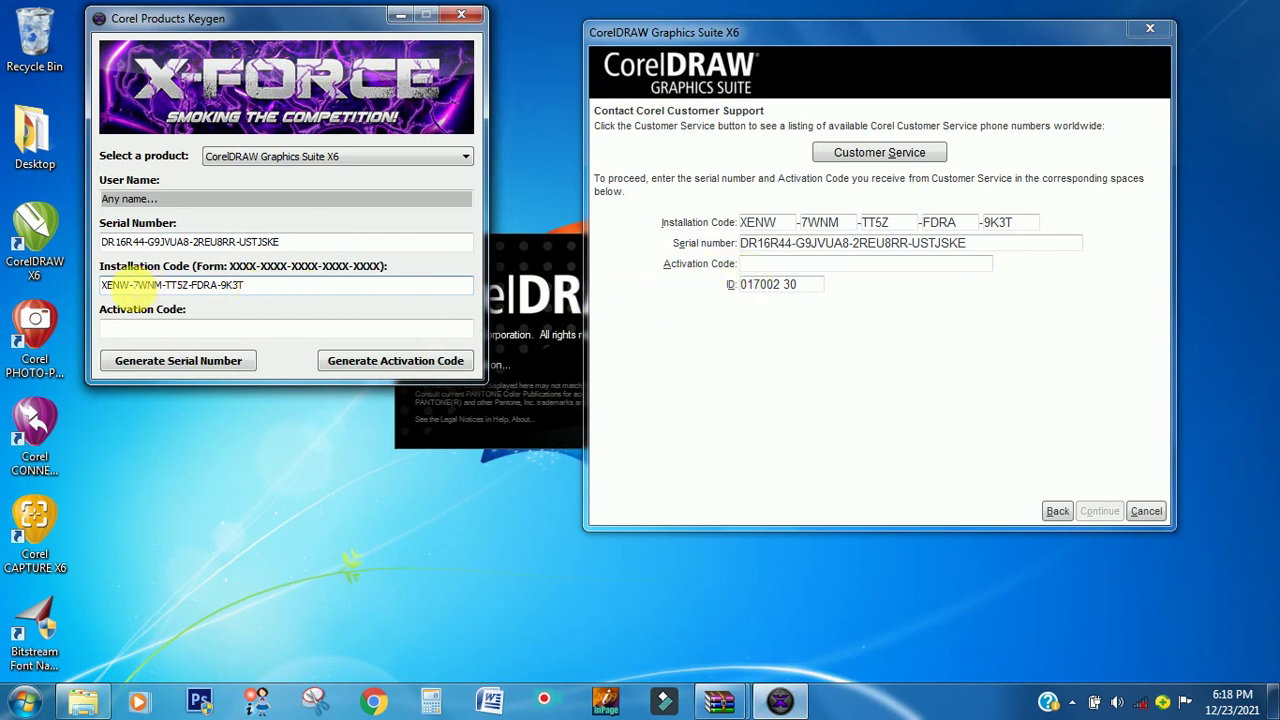
{"action": "left_click", "coordinate": [350, 362]}
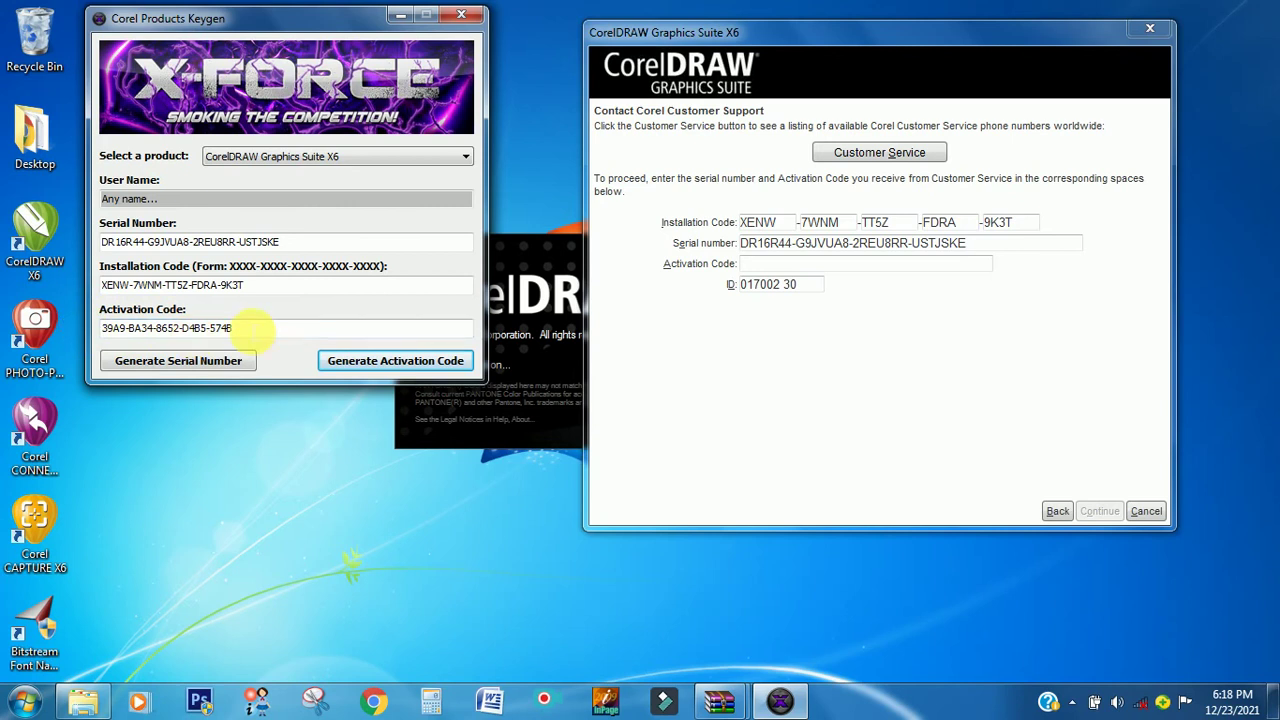
{"action": "left_click_drag", "start_coordinate": [252, 330], "coordinate": [66, 313]}
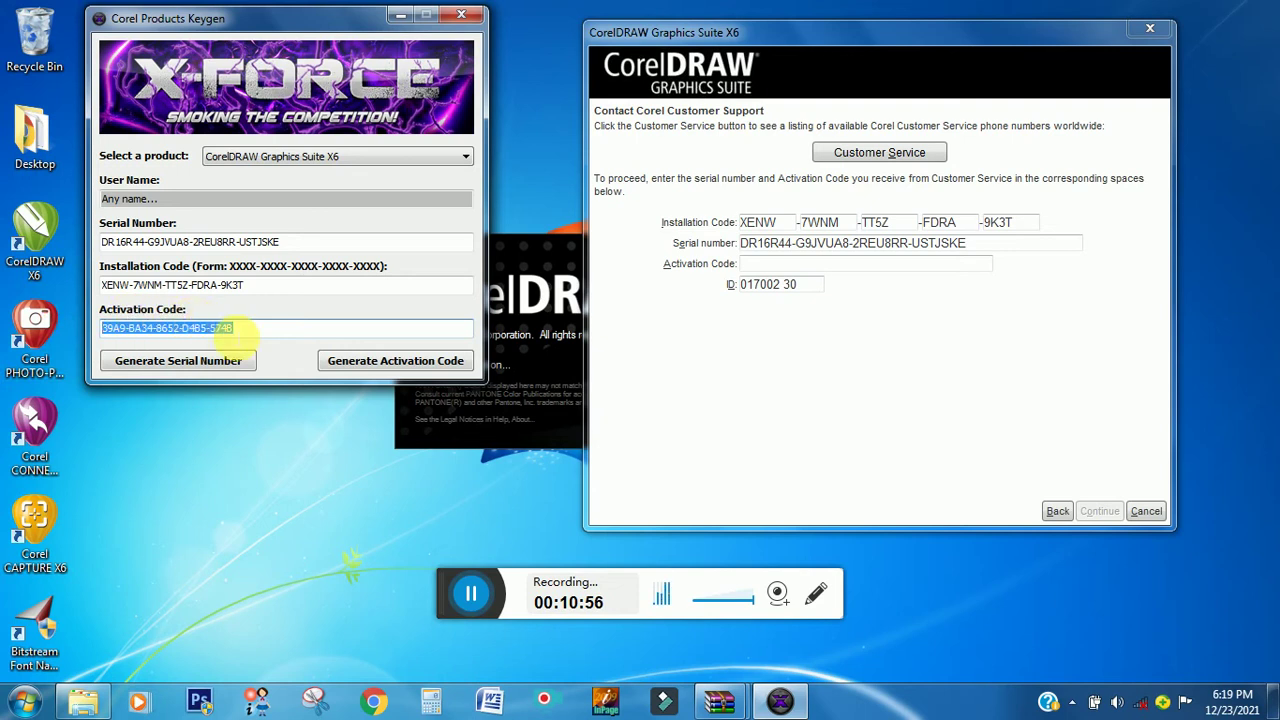
- Paste the keygen's activation code into CorelDRAW's Activation Code box and continue
{"action": "left_click_drag", "start_coordinate": [251, 337], "coordinate": [57, 323]}
{"action": "key", "text": "ctrl+c"}
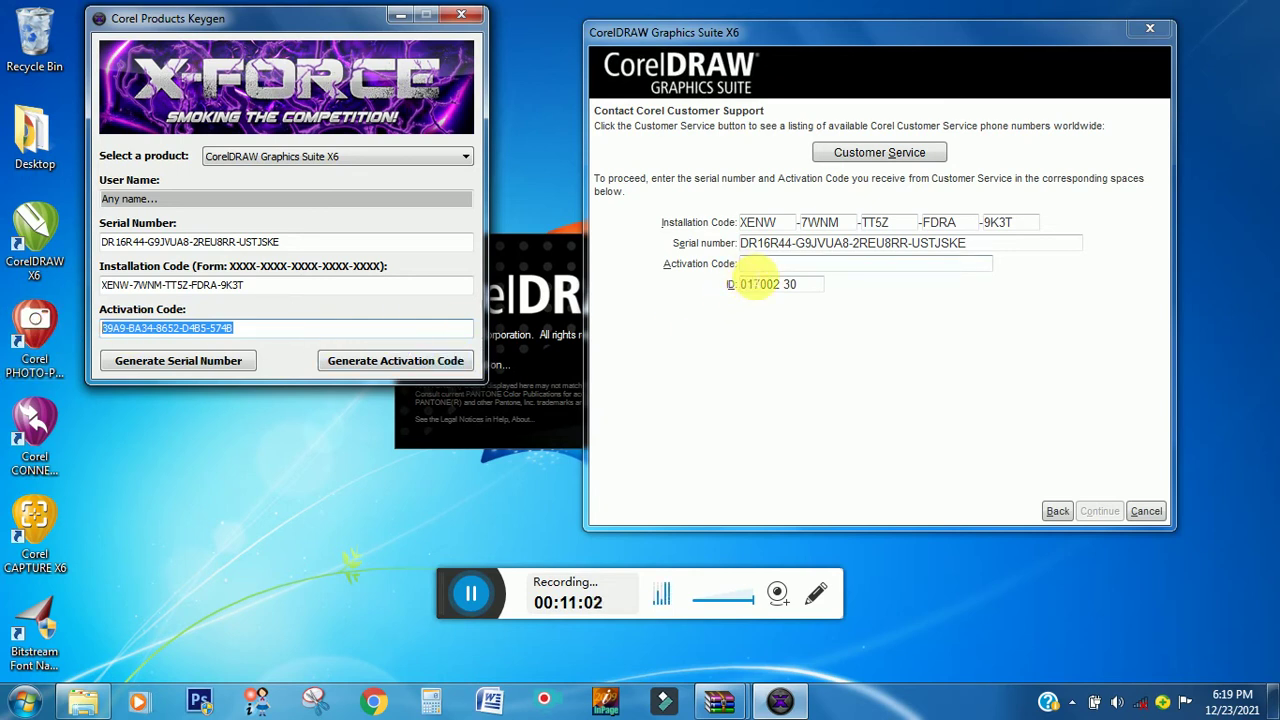
{"action": "left_click", "coordinate": [757, 264]}
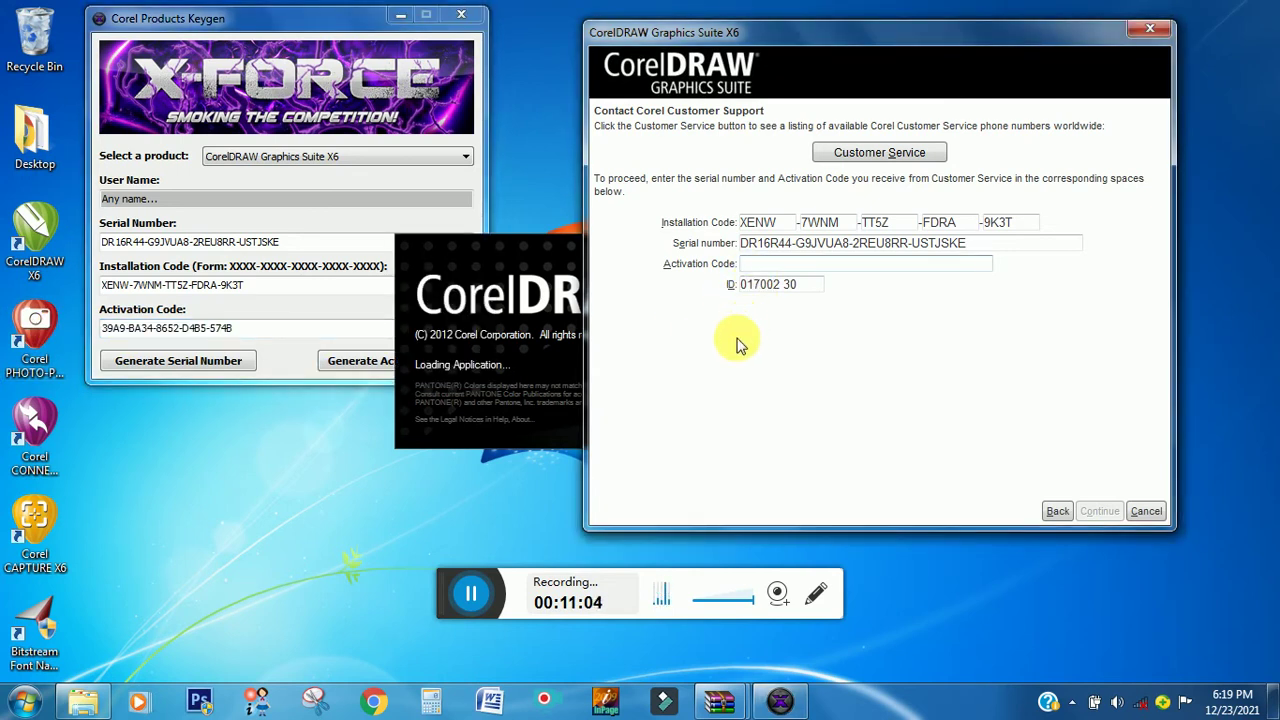
{"action": "key", "text": "ctrl+v"}
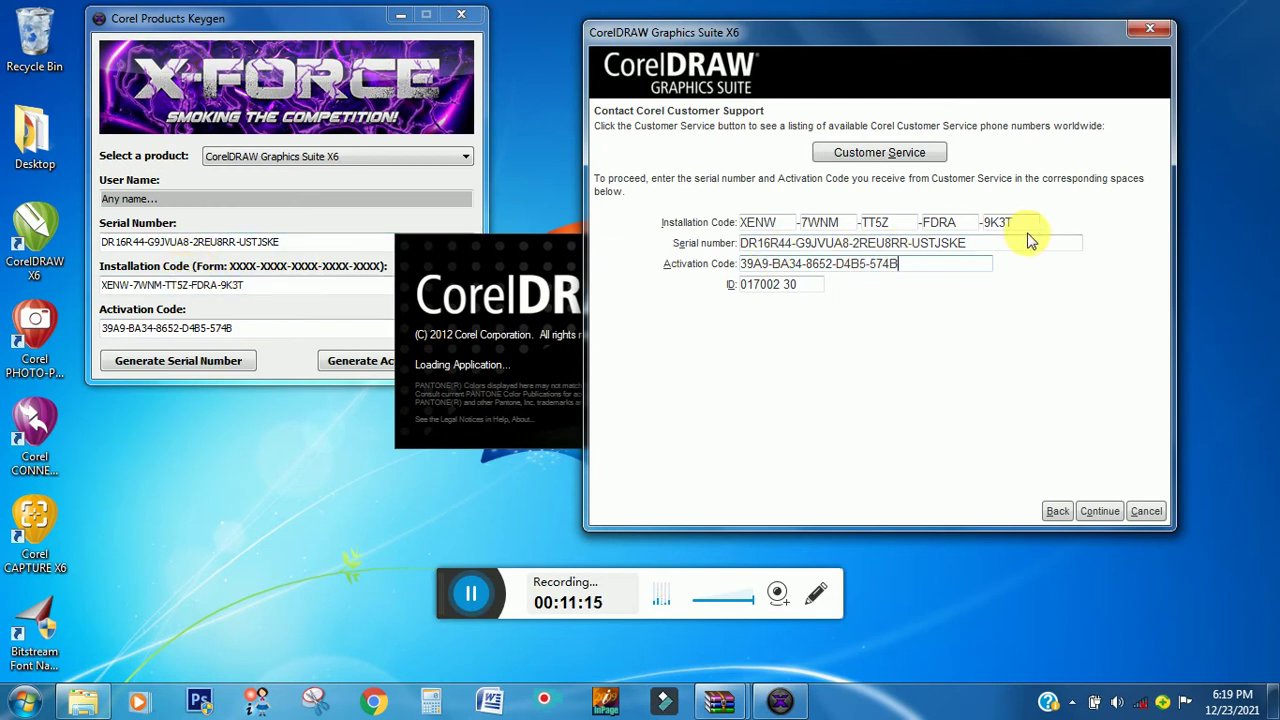
{"action": "left_click", "coordinate": [1100, 511]}
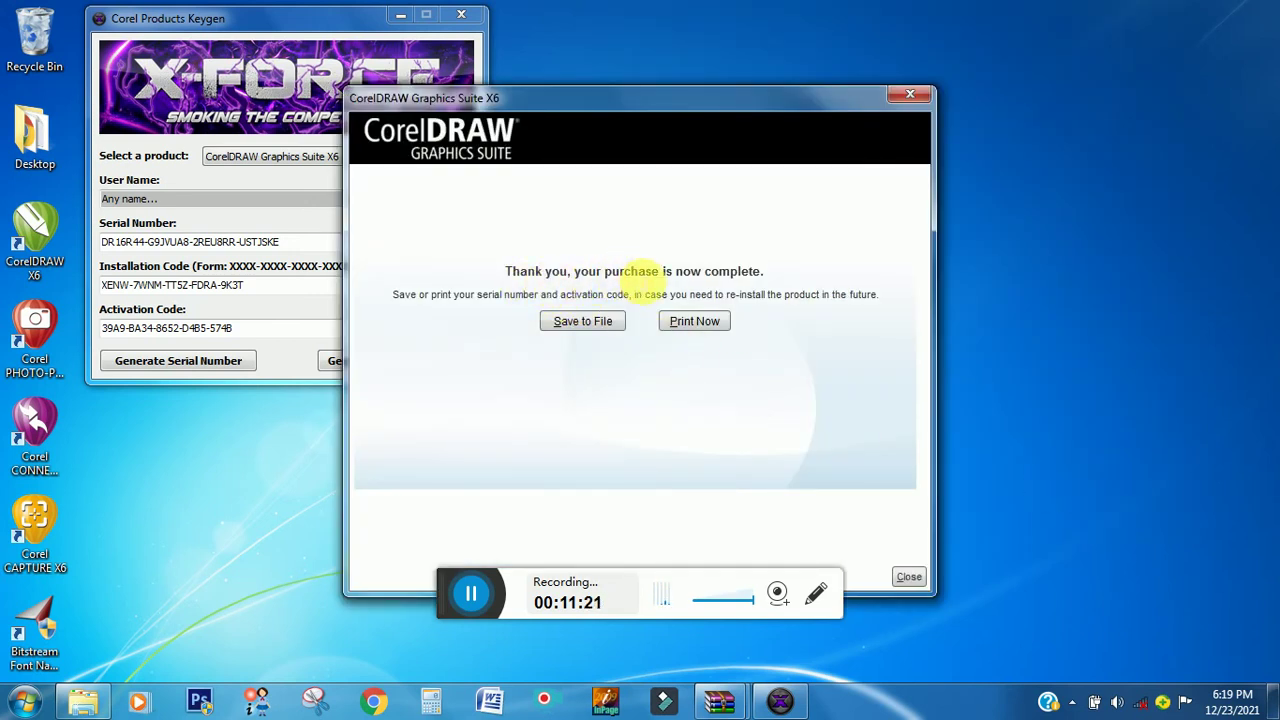
- Close the purchase-complete confirmation window
{"action": "left_click_drag", "start_coordinate": [728, 109], "coordinate": [872, 37]}
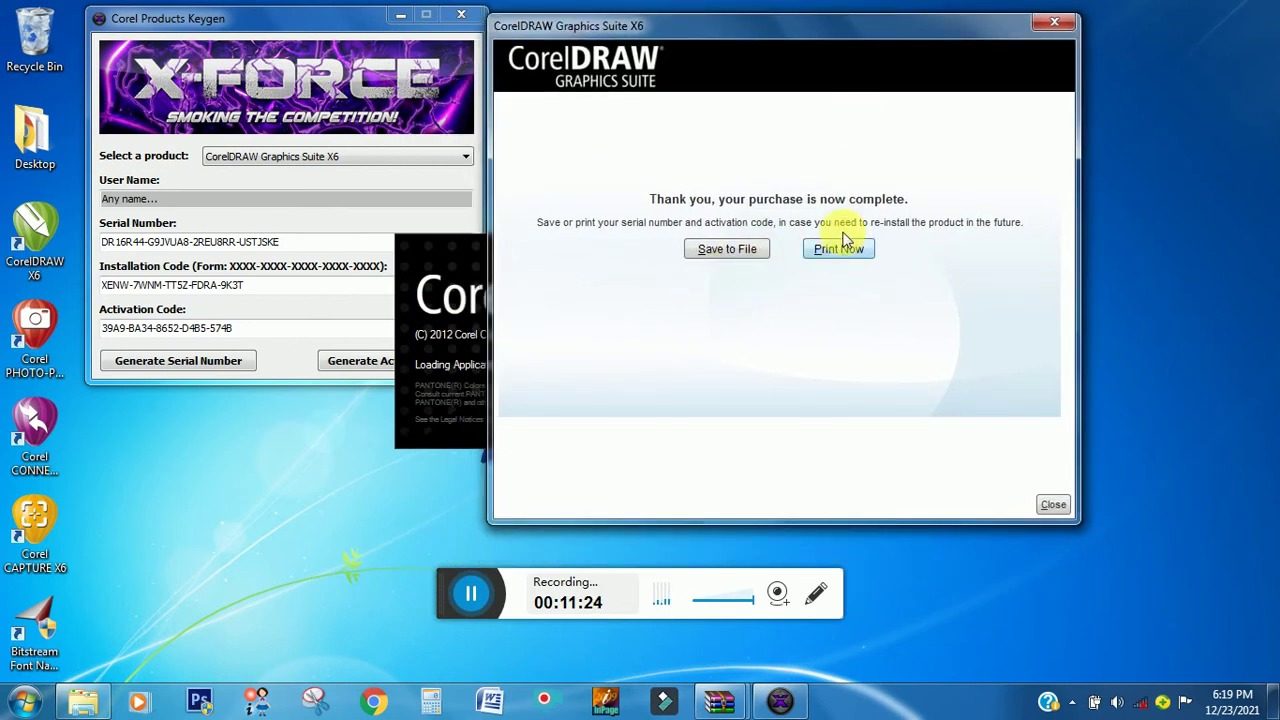
{"action": "left_click_drag", "start_coordinate": [838, 31], "coordinate": [955, 35]}
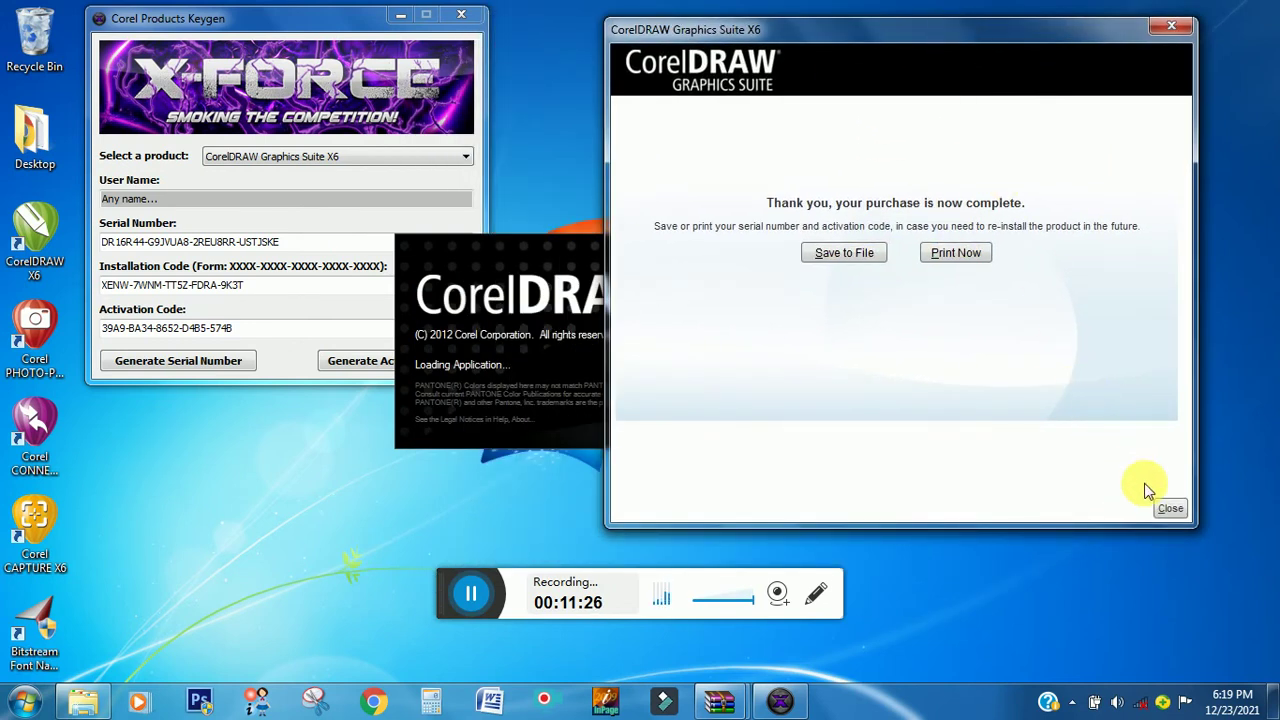
{"action": "left_click", "coordinate": [1170, 509]}
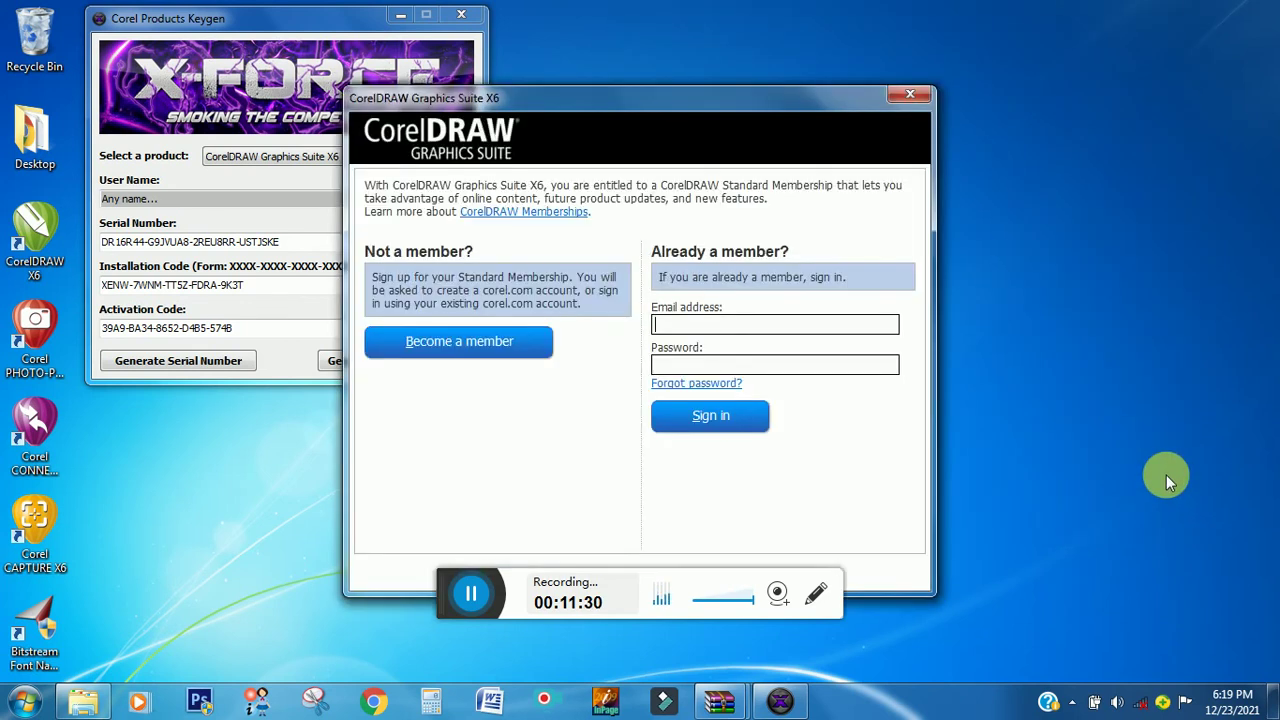
- Cancel the Corel membership sign-in window and confirm with Yes
{"action": "left_click_drag", "start_coordinate": [686, 98], "coordinate": [808, 92]}
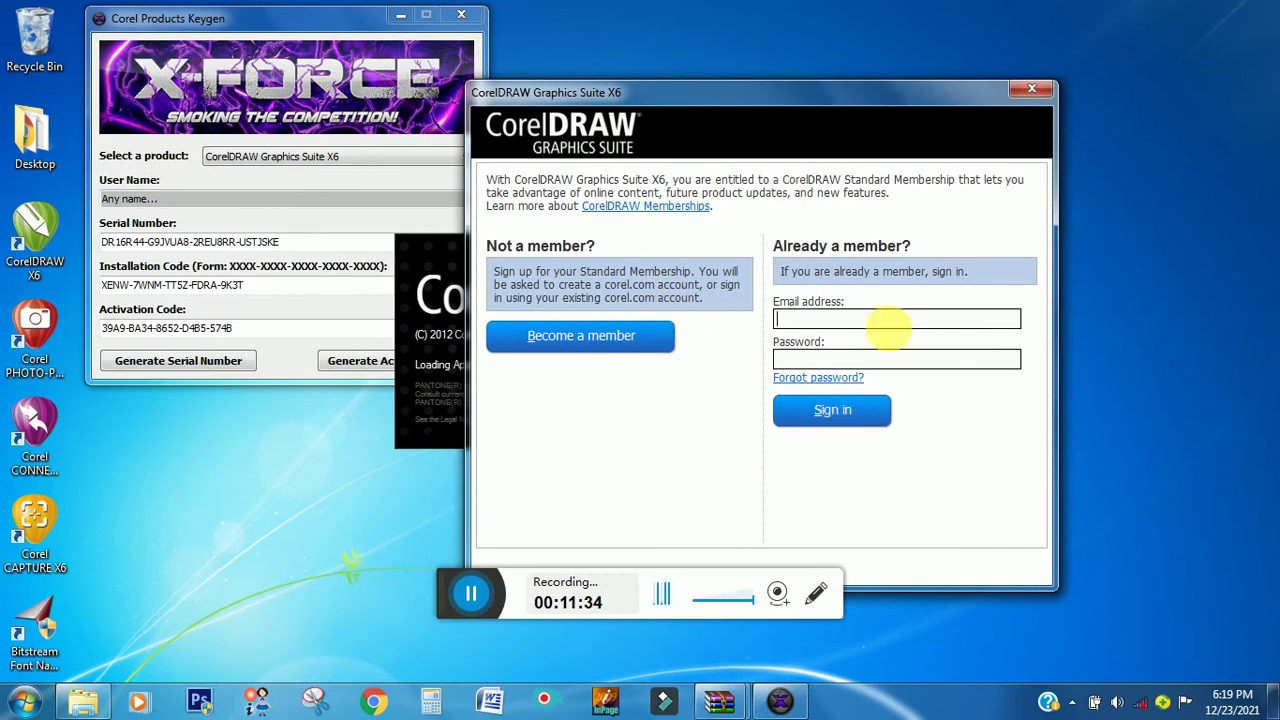
{"action": "left_click", "coordinate": [1036, 94]}
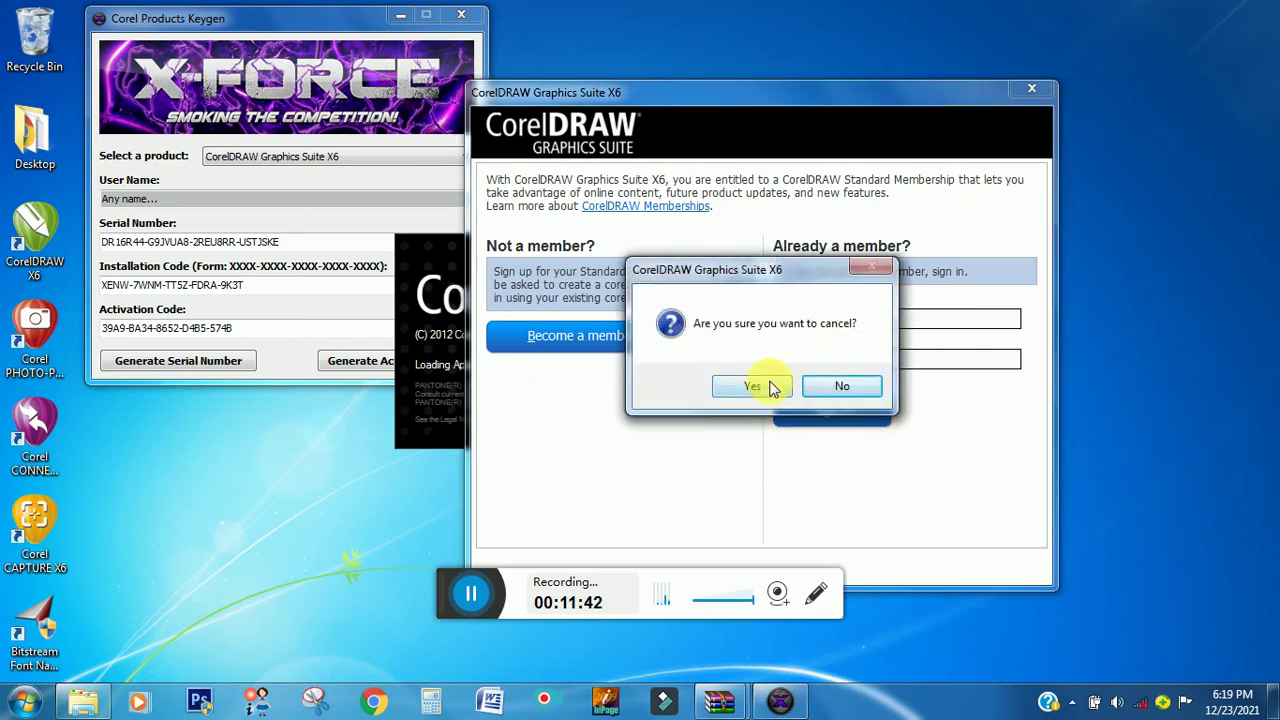
{"action": "left_click", "coordinate": [771, 388]}
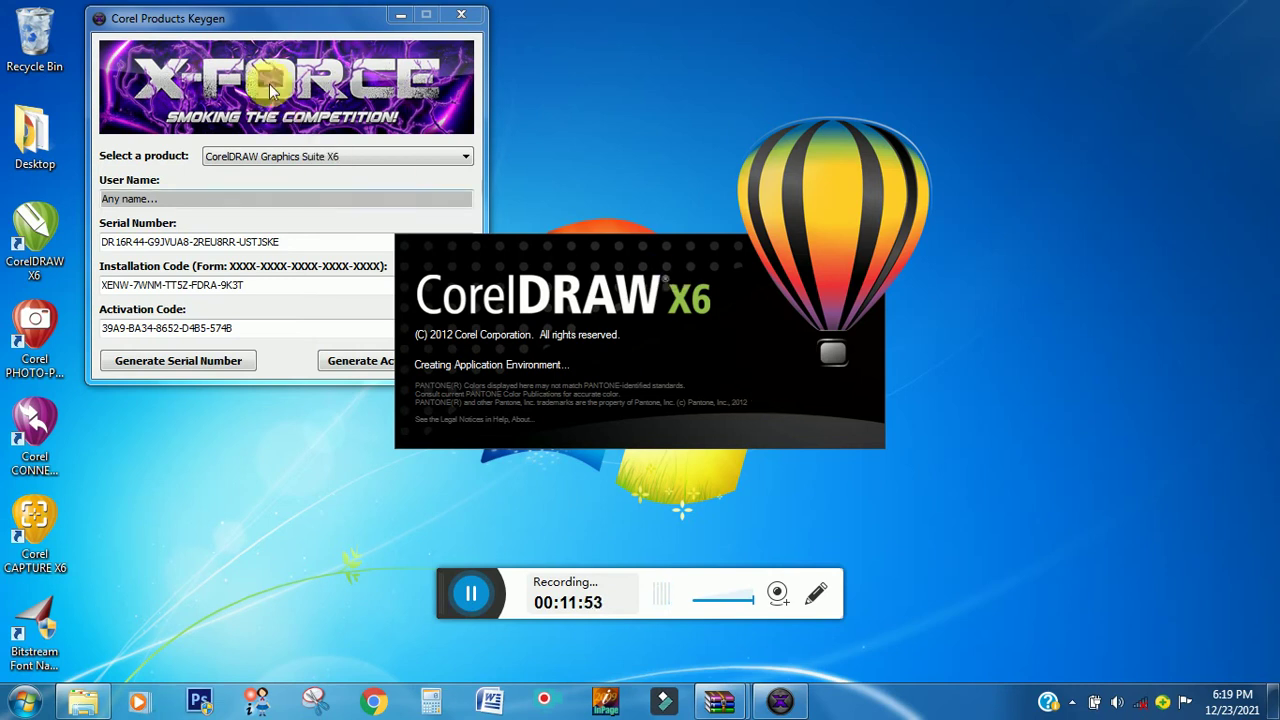
- Close the Corel Products Keygen window while CorelDRAW X6 finishes starting
{"action": "left_click_drag", "start_coordinate": [255, 20], "coordinate": [225, 18]}
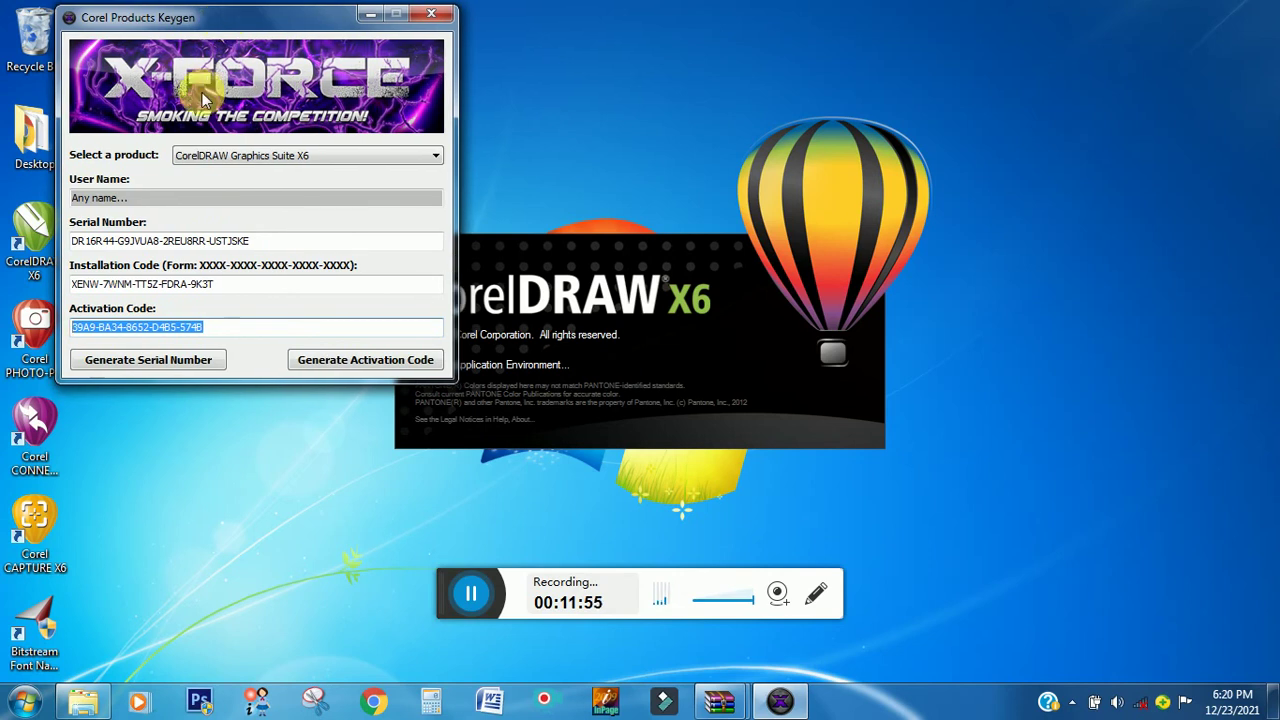
{"action": "left_click", "coordinate": [447, 20]}
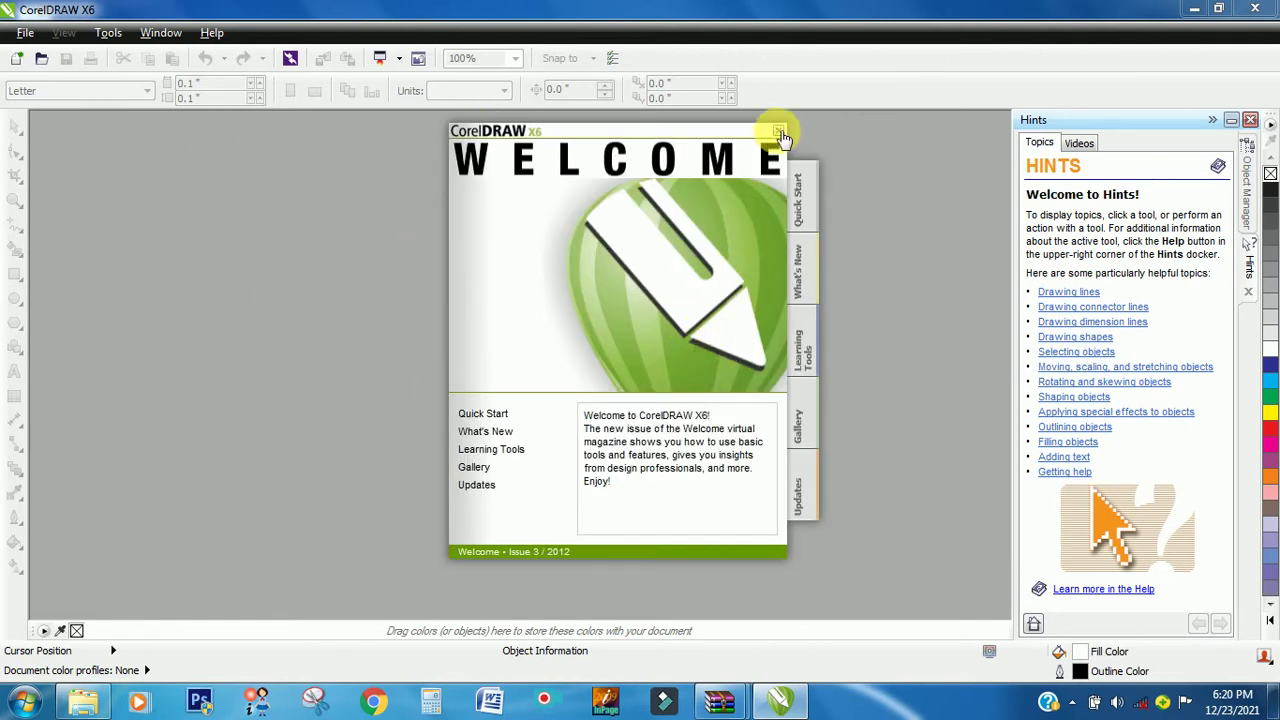
- Close the Welcome screen and Hints docker, then quit CorelDRAW X6
{"action": "left_click", "coordinate": [779, 134]}
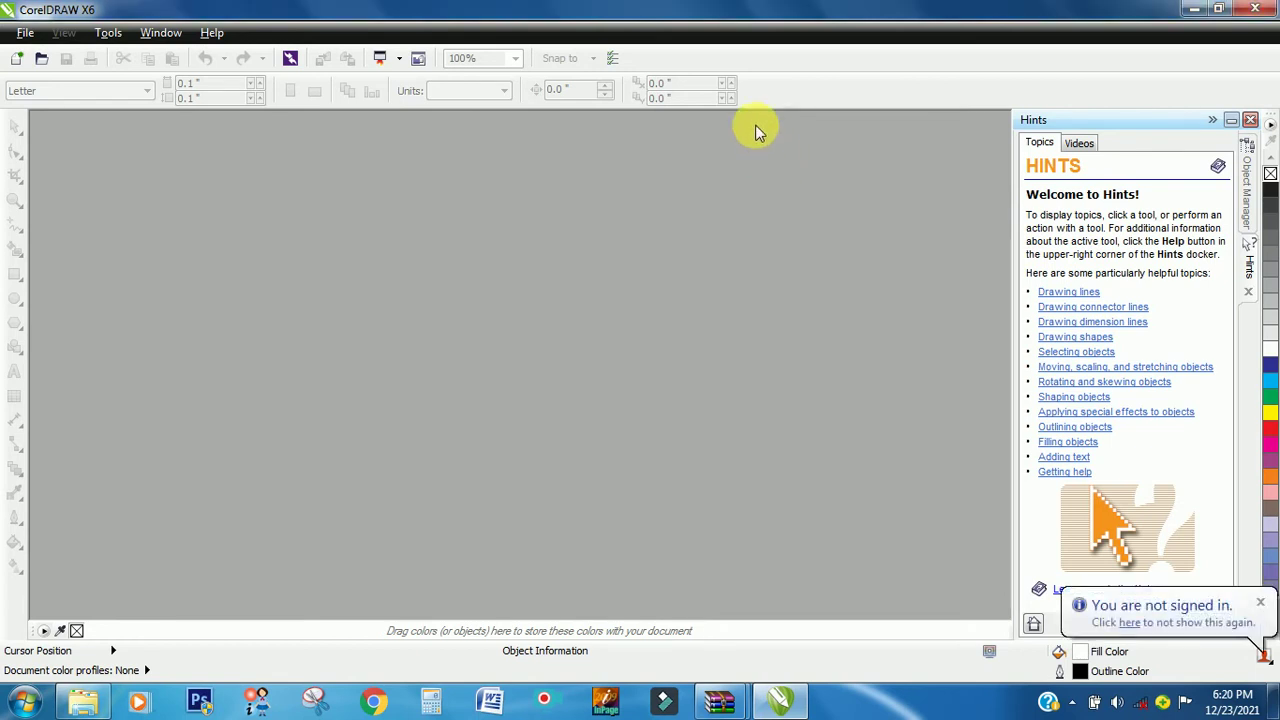
{"action": "left_click", "coordinate": [1250, 120]}
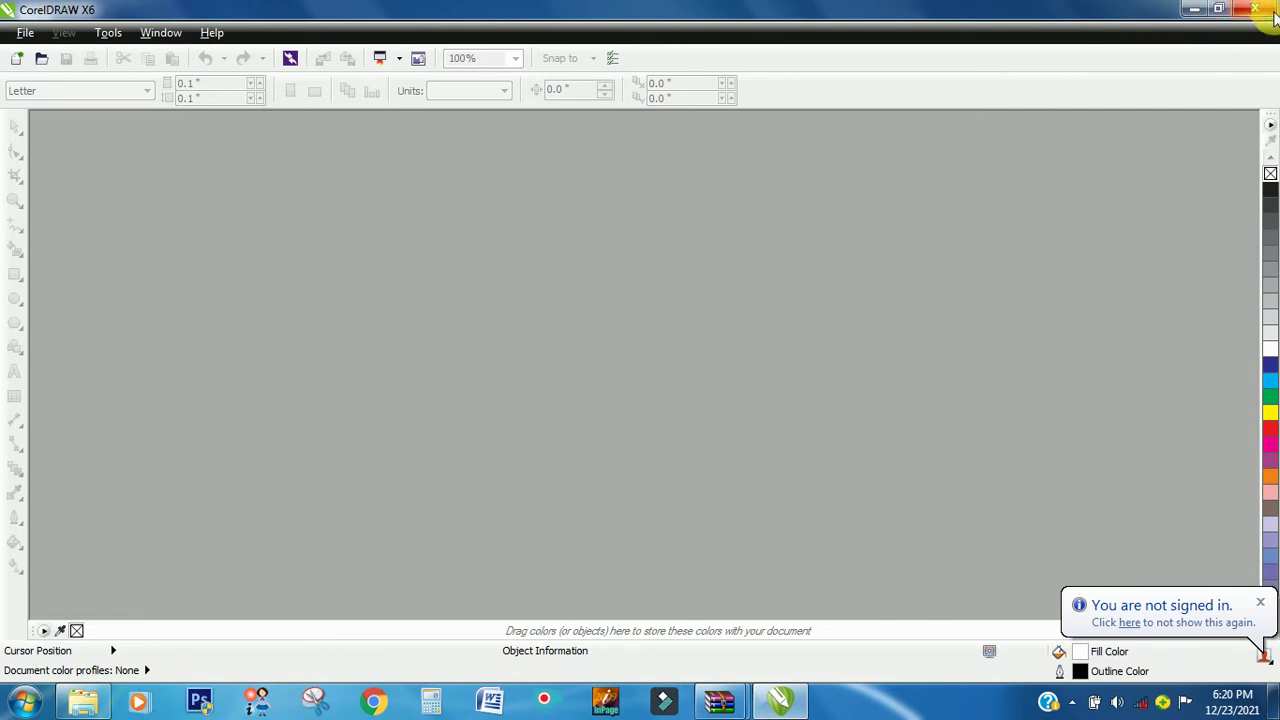
{"action": "left_click", "coordinate": [1262, 9]}
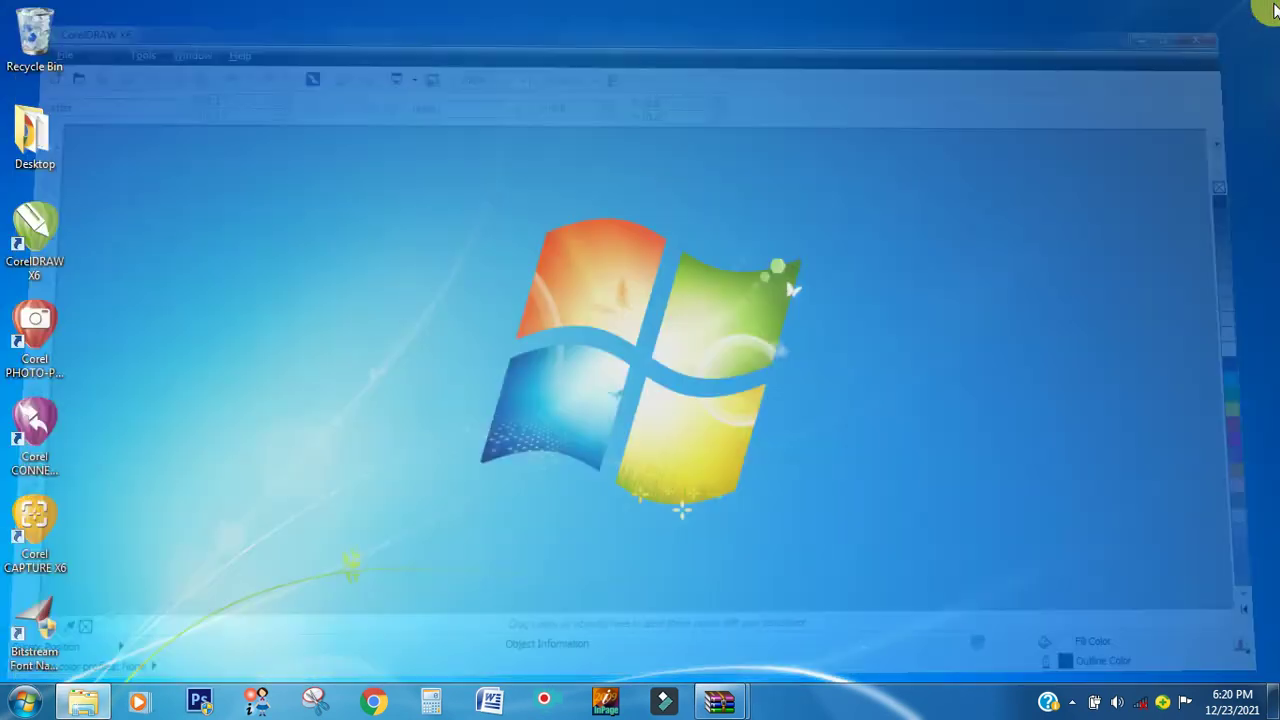
- Pin CorelDRAW X6 to the taskbar, relaunch it from there, and cancel the membership sign-in
{"action": "right_click", "coordinate": [30, 229]}
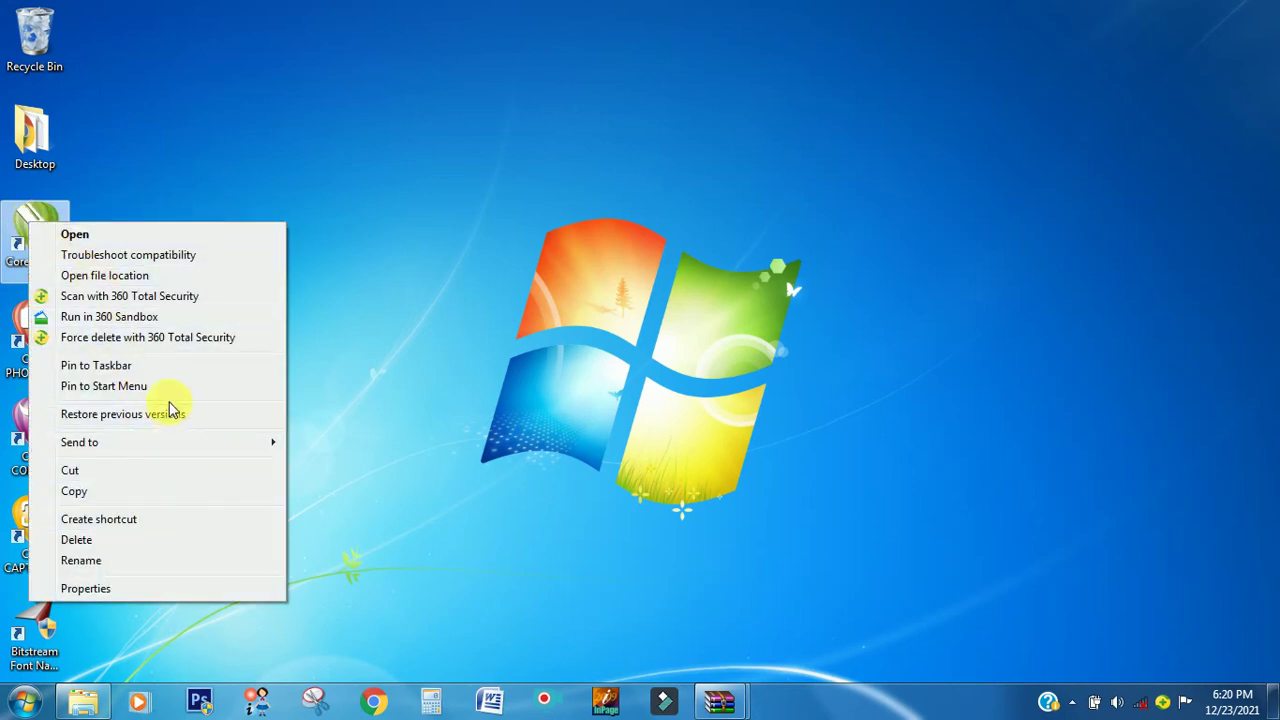
{"action": "left_click", "coordinate": [163, 369]}
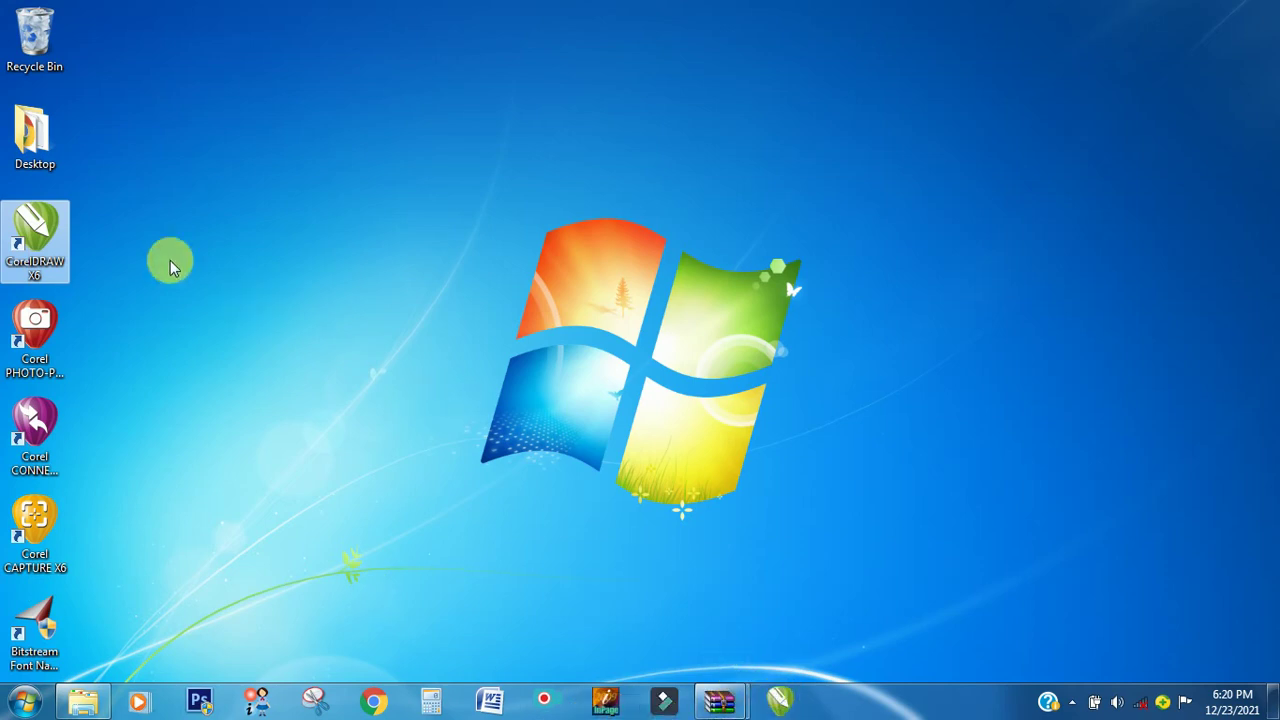
{"action": "left_click", "coordinate": [777, 704]}
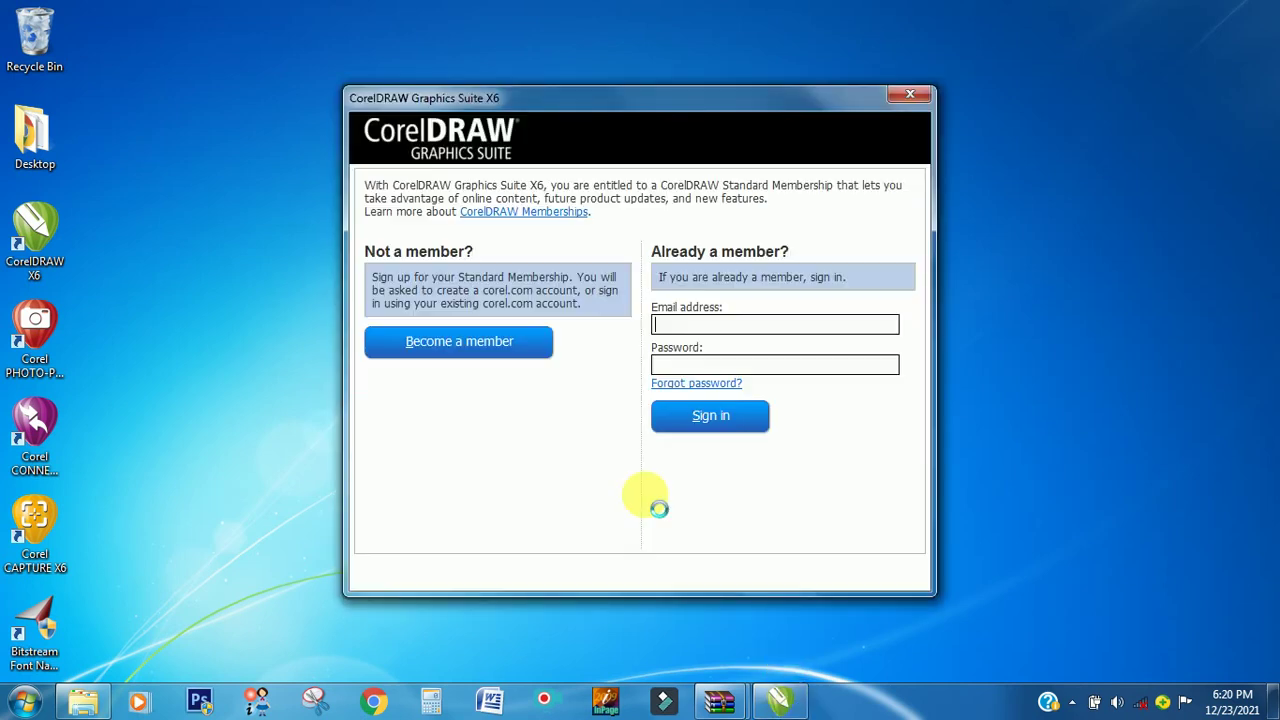
{"action": "left_click", "coordinate": [899, 98]}
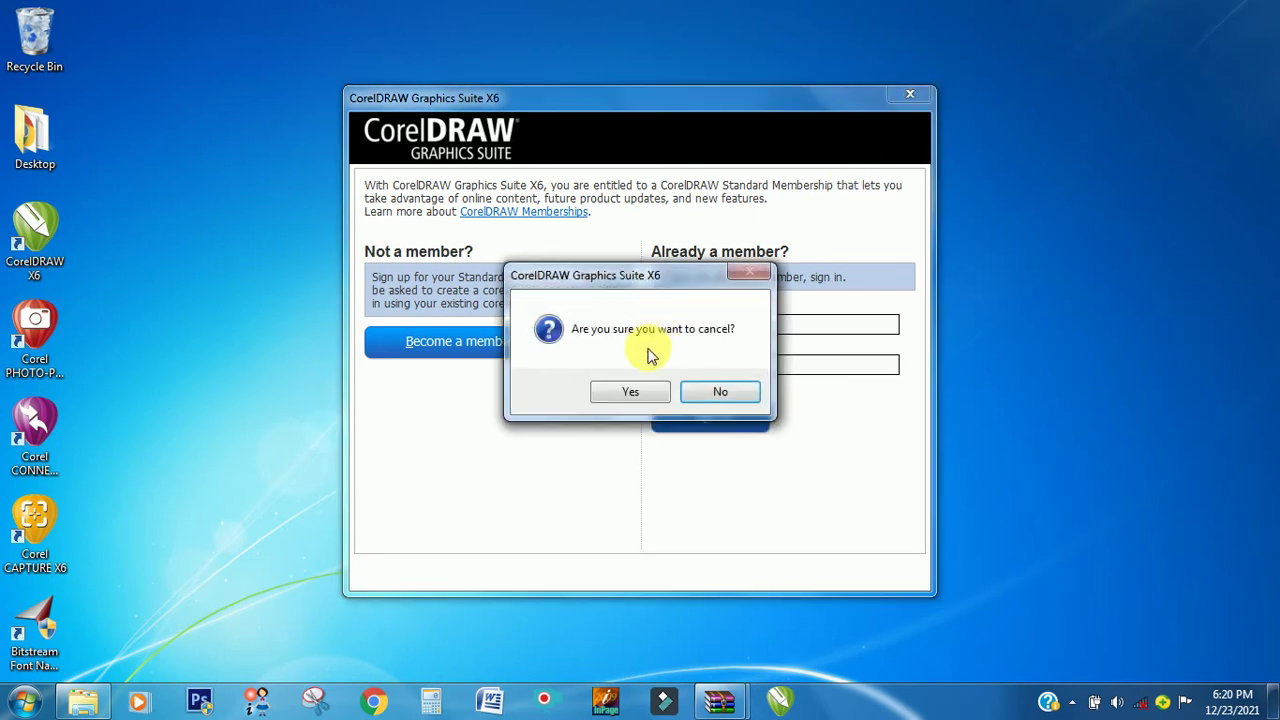
{"action": "left_click", "coordinate": [630, 392]}
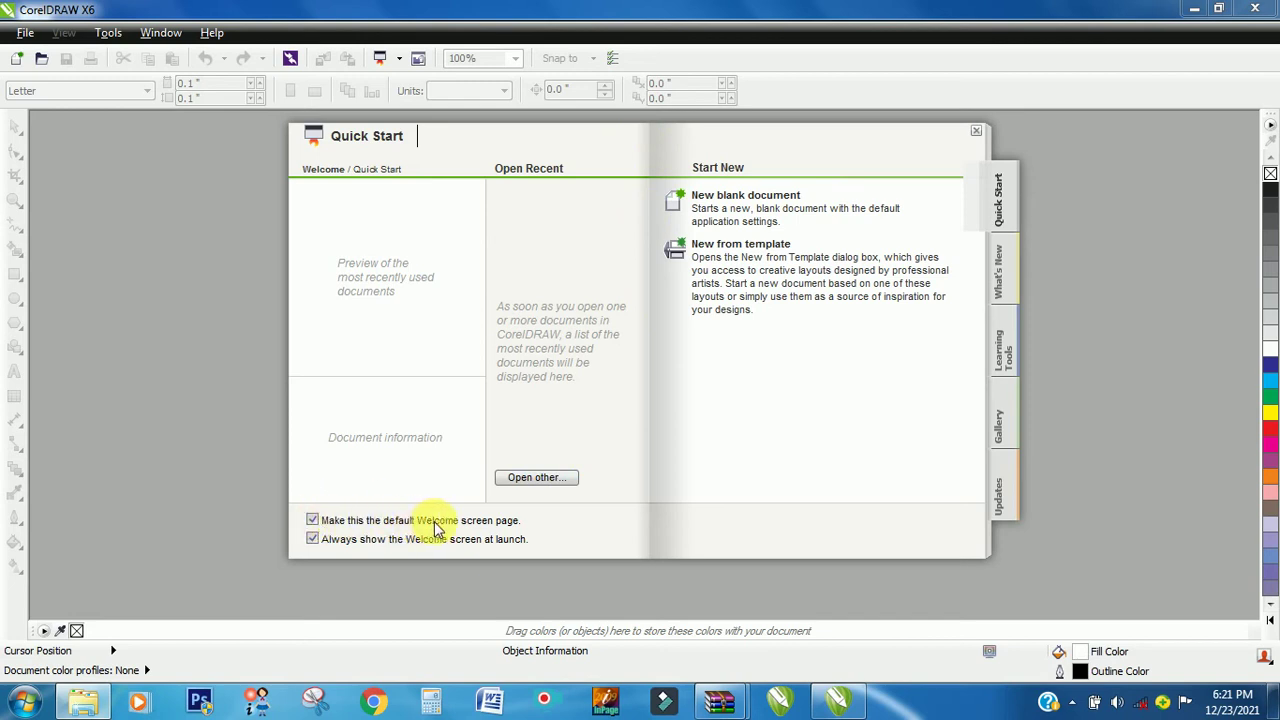
- Uncheck the Welcome screen launch option, close Quick Start, and quit CorelDRAW X6
{"action": "left_click", "coordinate": [313, 522]}
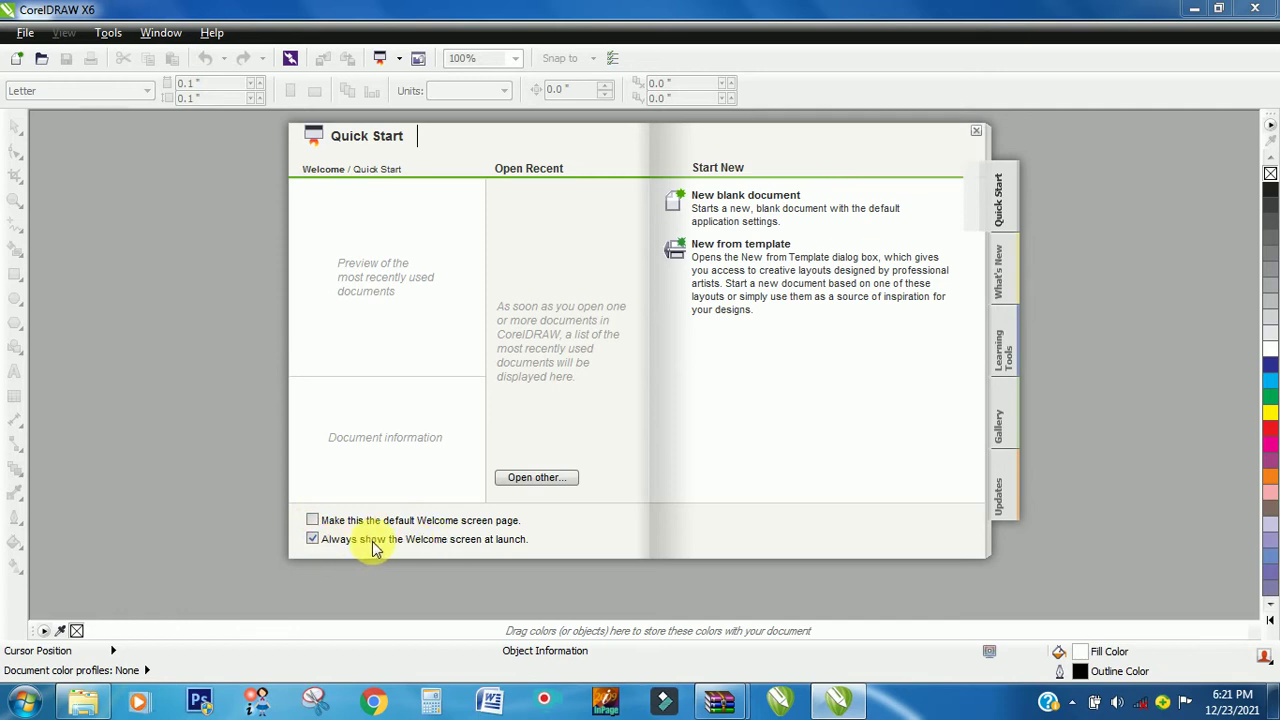
{"action": "left_click", "coordinate": [976, 131]}
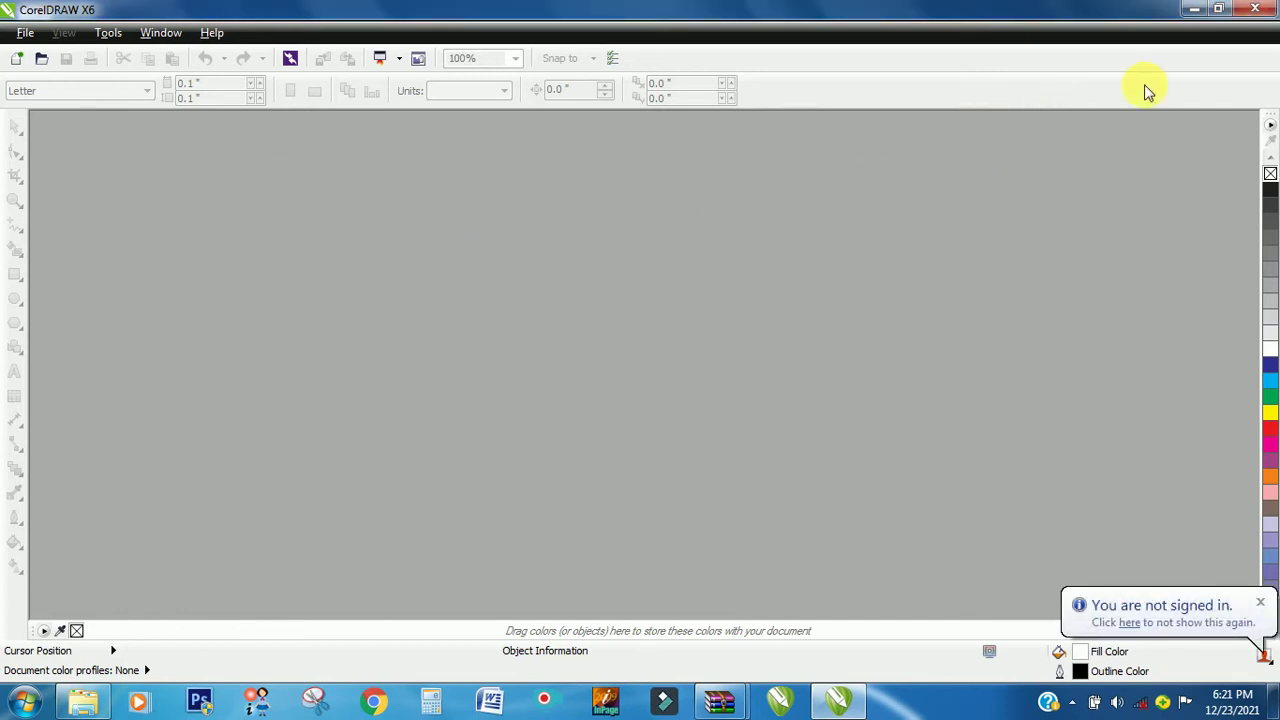
{"action": "left_click", "coordinate": [1266, 8]}
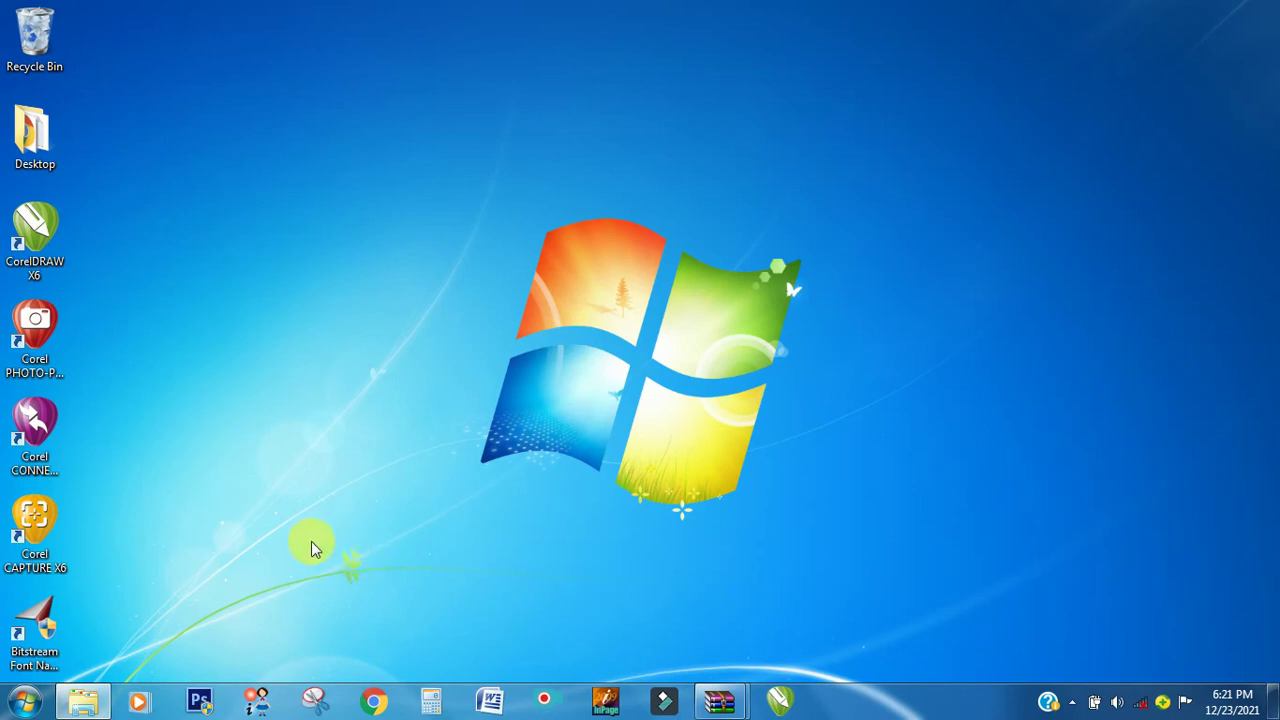
{"action": "left_click", "coordinate": [22, 706]}
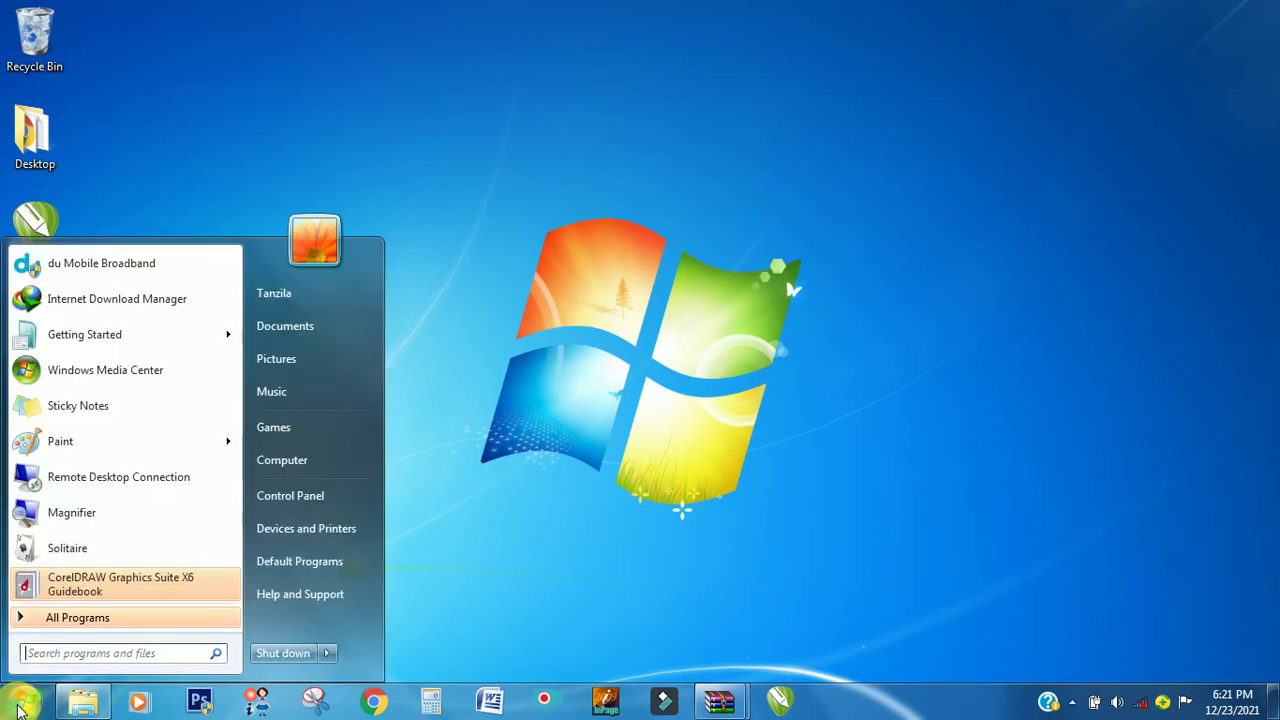
{"action": "left_click", "coordinate": [282, 506]}
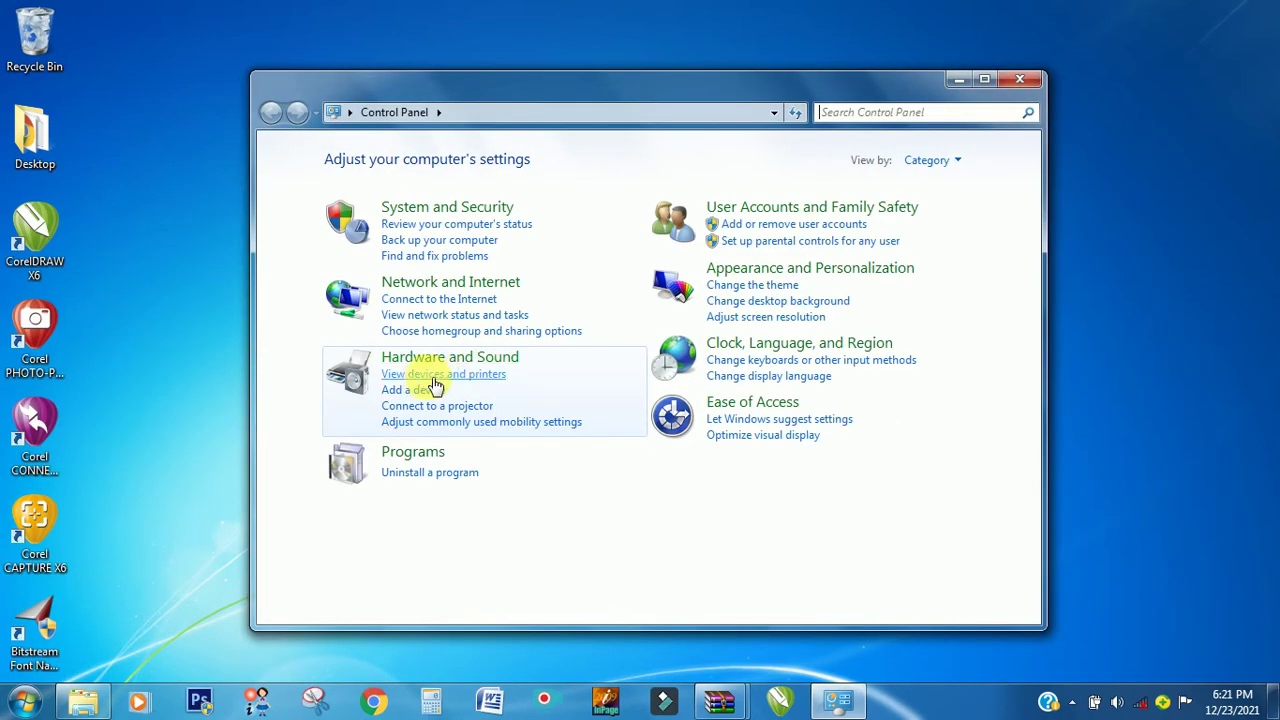
{"action": "left_click", "coordinate": [425, 210]}
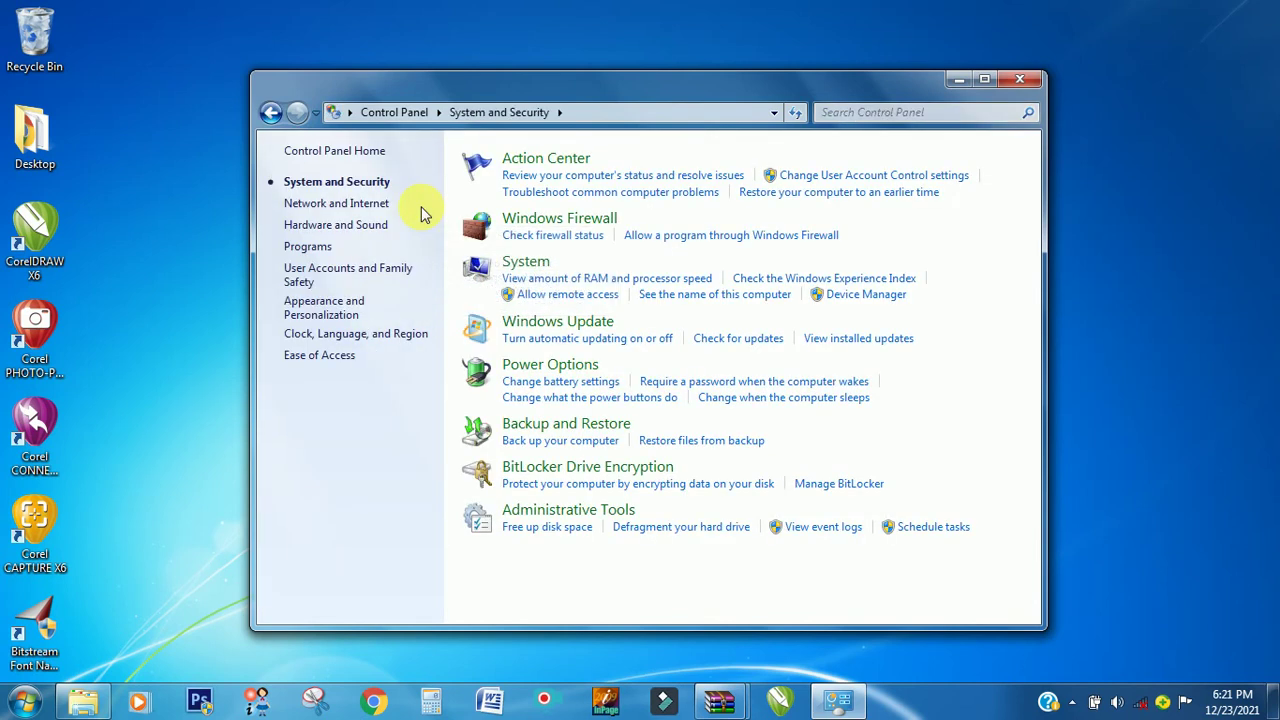
{"action": "left_click", "coordinate": [565, 220]}
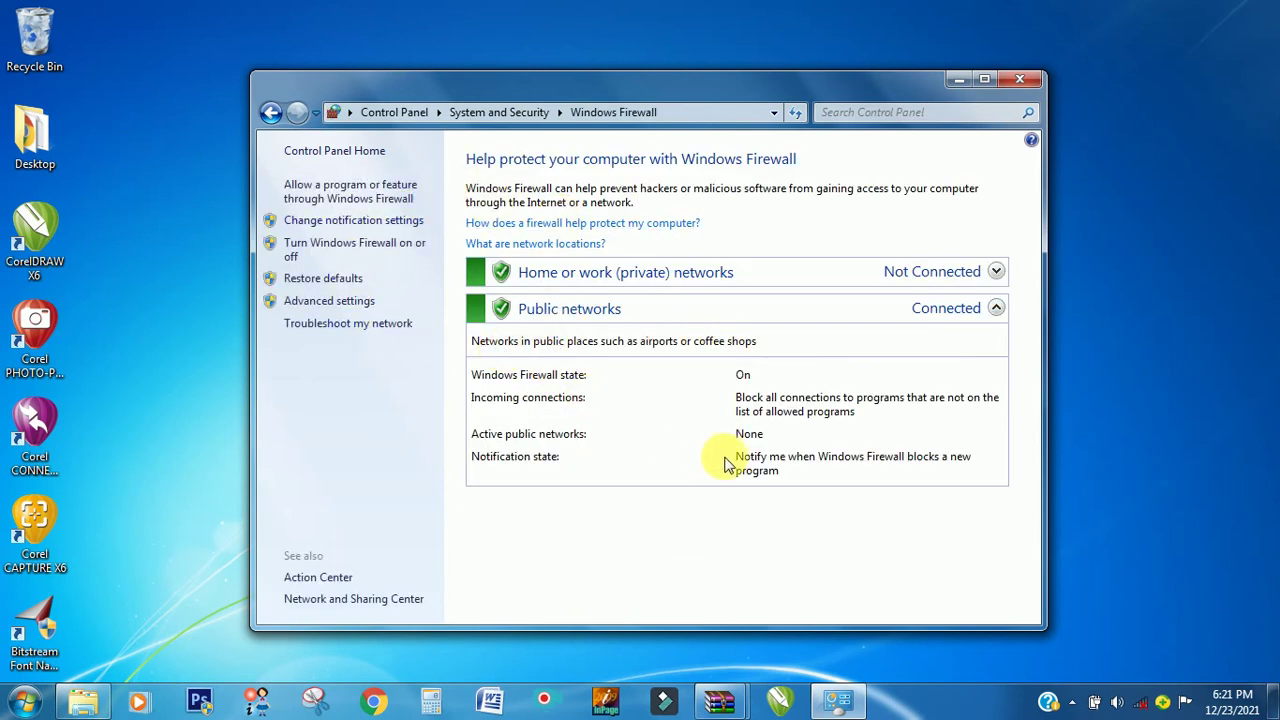
{"action": "left_click", "coordinate": [1021, 77]}
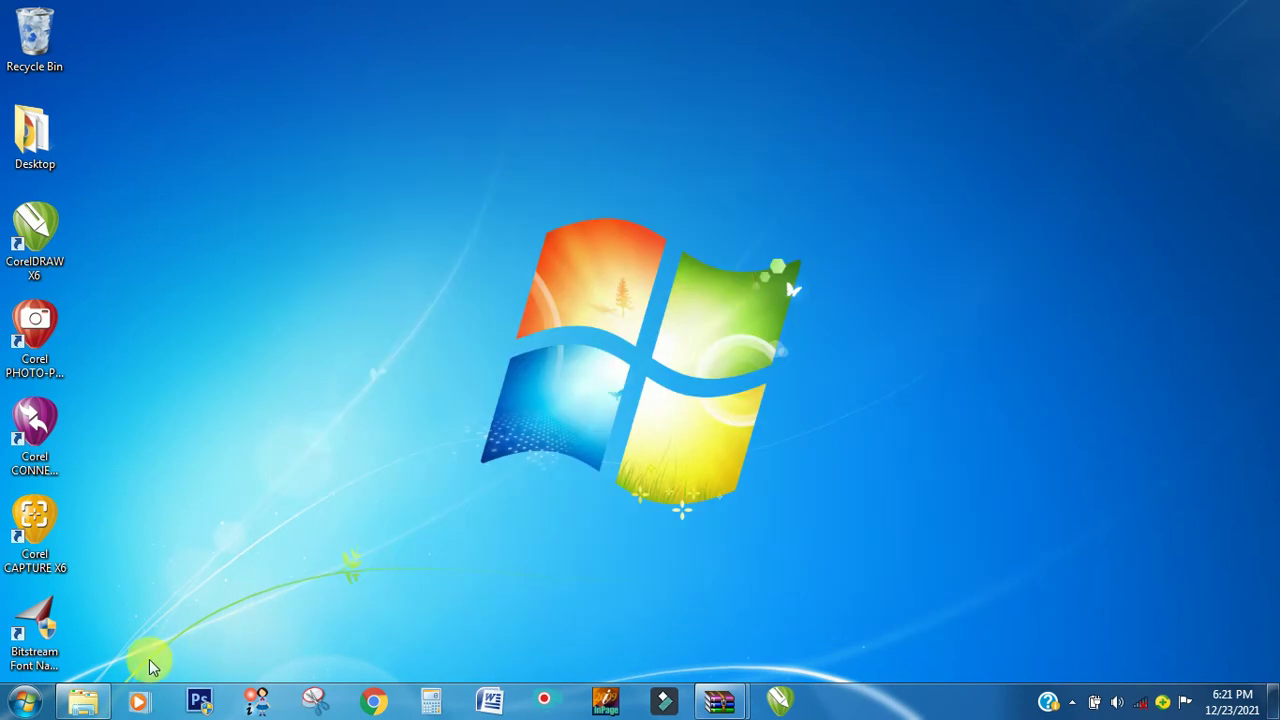
{"action": "left_click", "coordinate": [24, 702]}
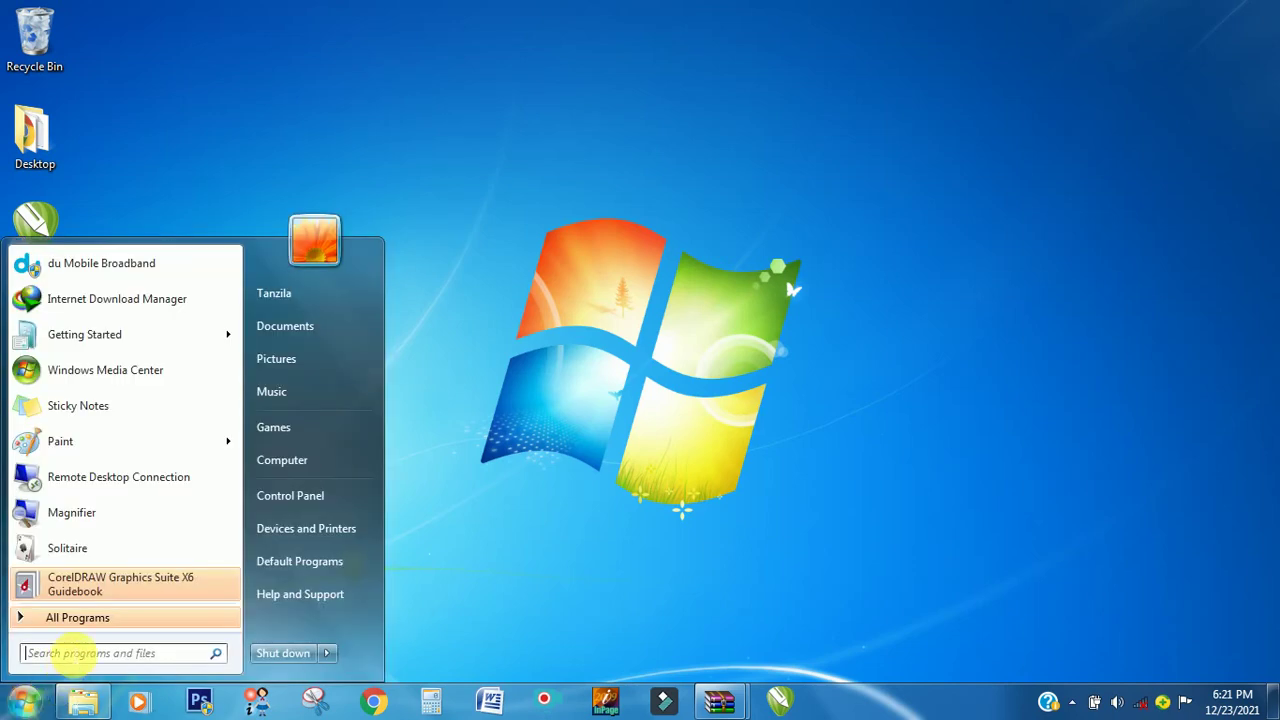
- Search 'FIRE' in the Start menu, open Windows Firewall, and show the Inbound Rules list
{"action": "type", "text": "FIRE"}
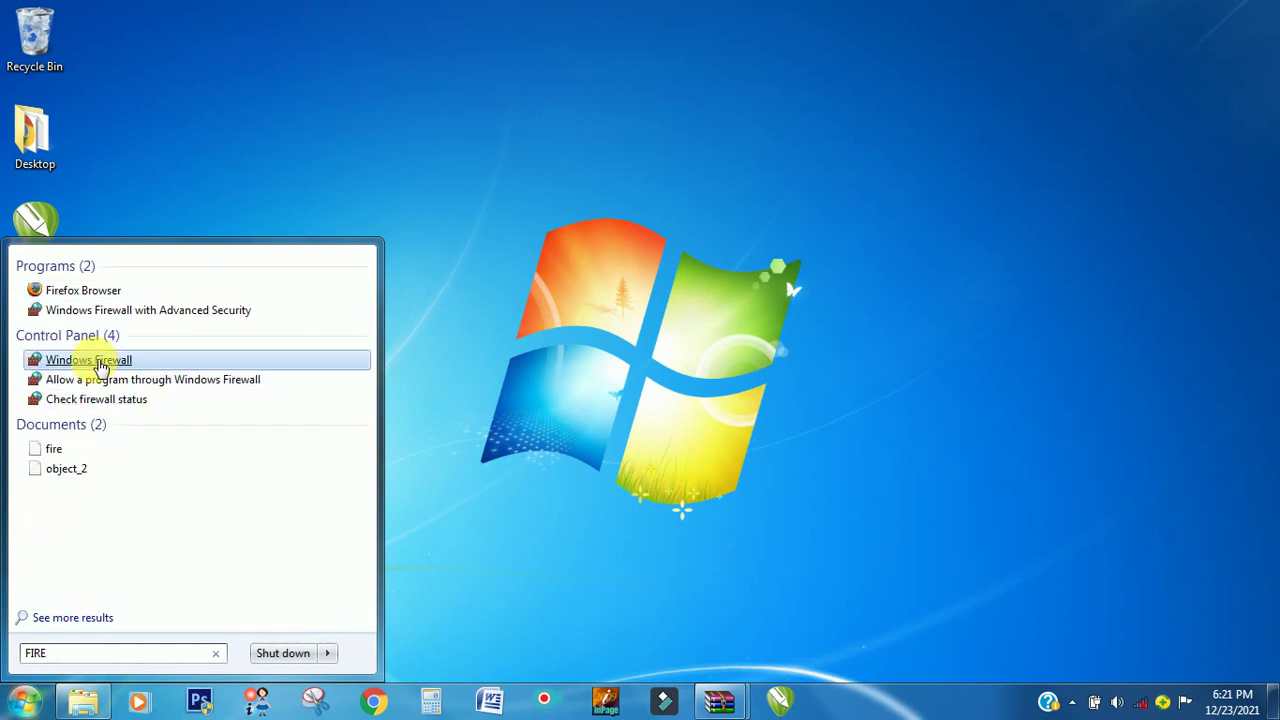
{"action": "left_click", "coordinate": [100, 365]}
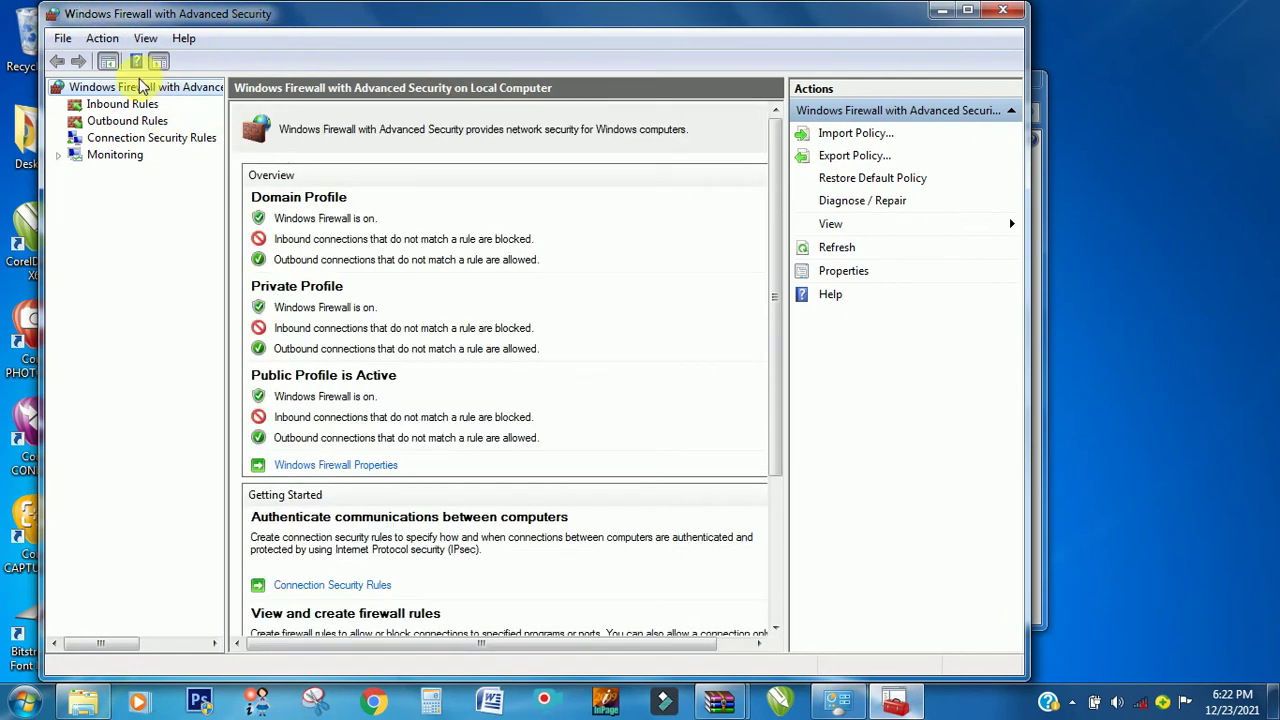
{"action": "left_click", "coordinate": [107, 106]}
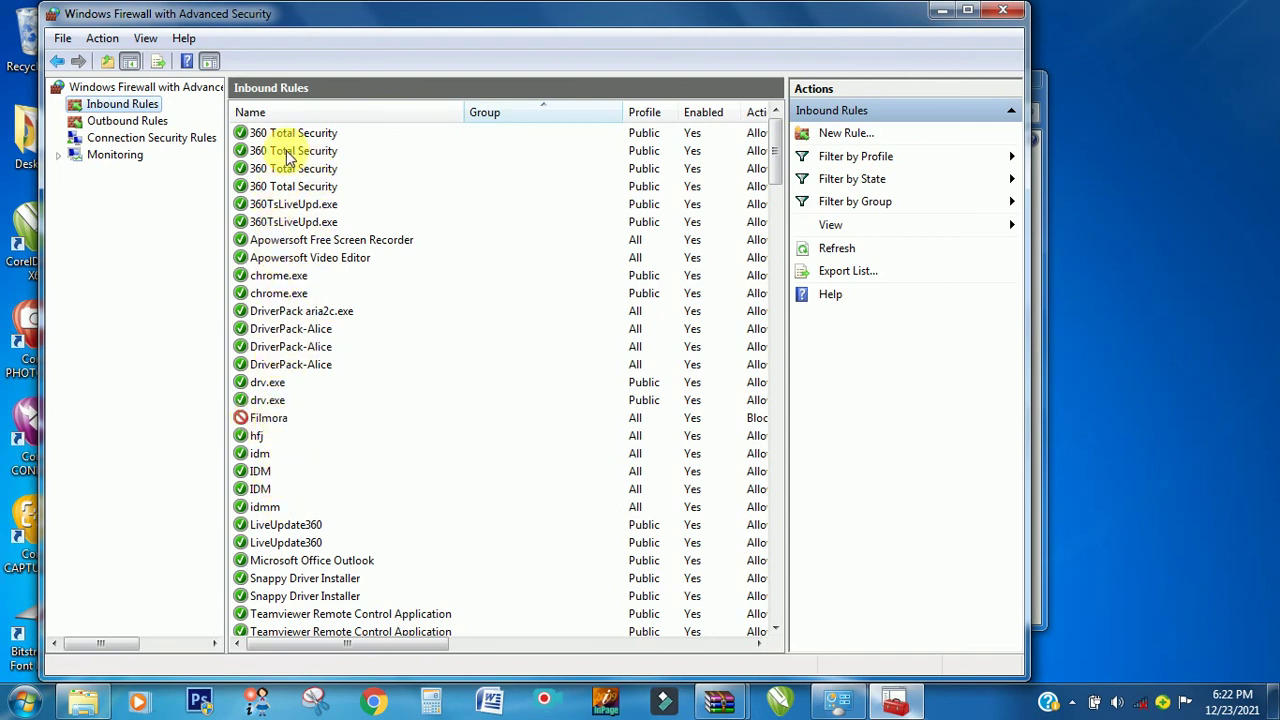
- Start a new inbound Program rule and browse for the program file
{"action": "left_click", "coordinate": [122, 104]}
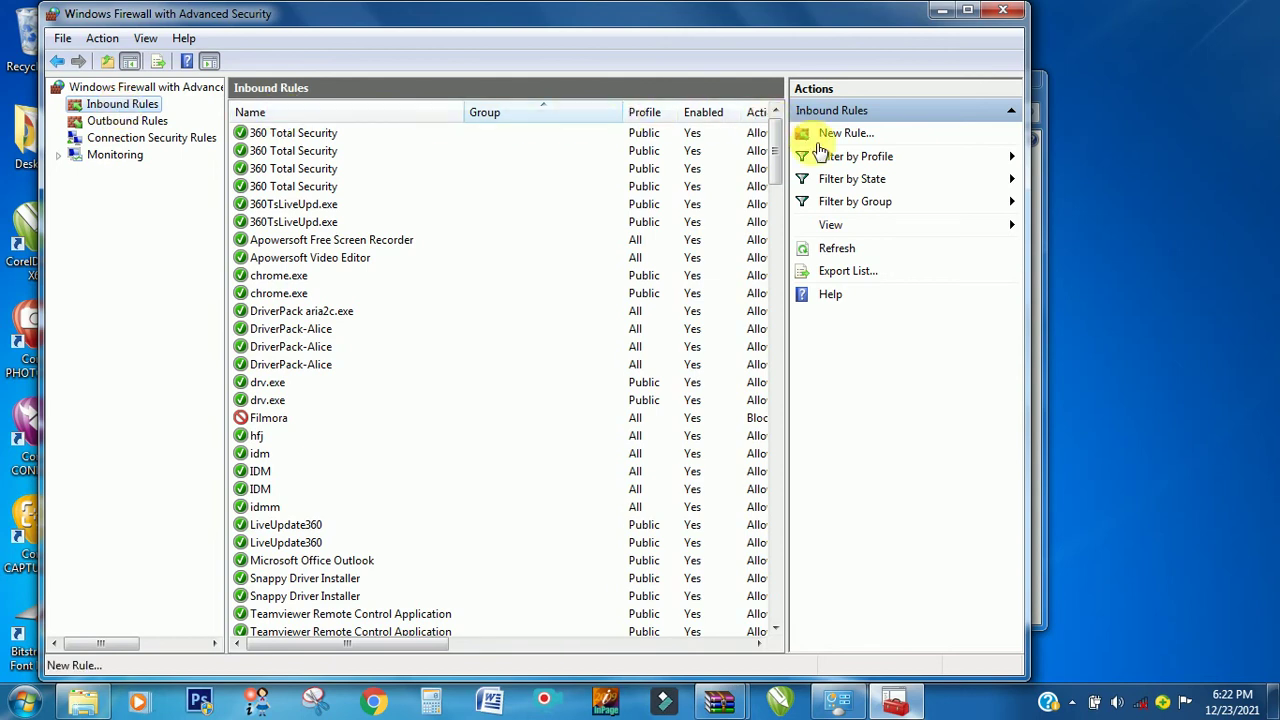
{"action": "left_click", "coordinate": [853, 135]}
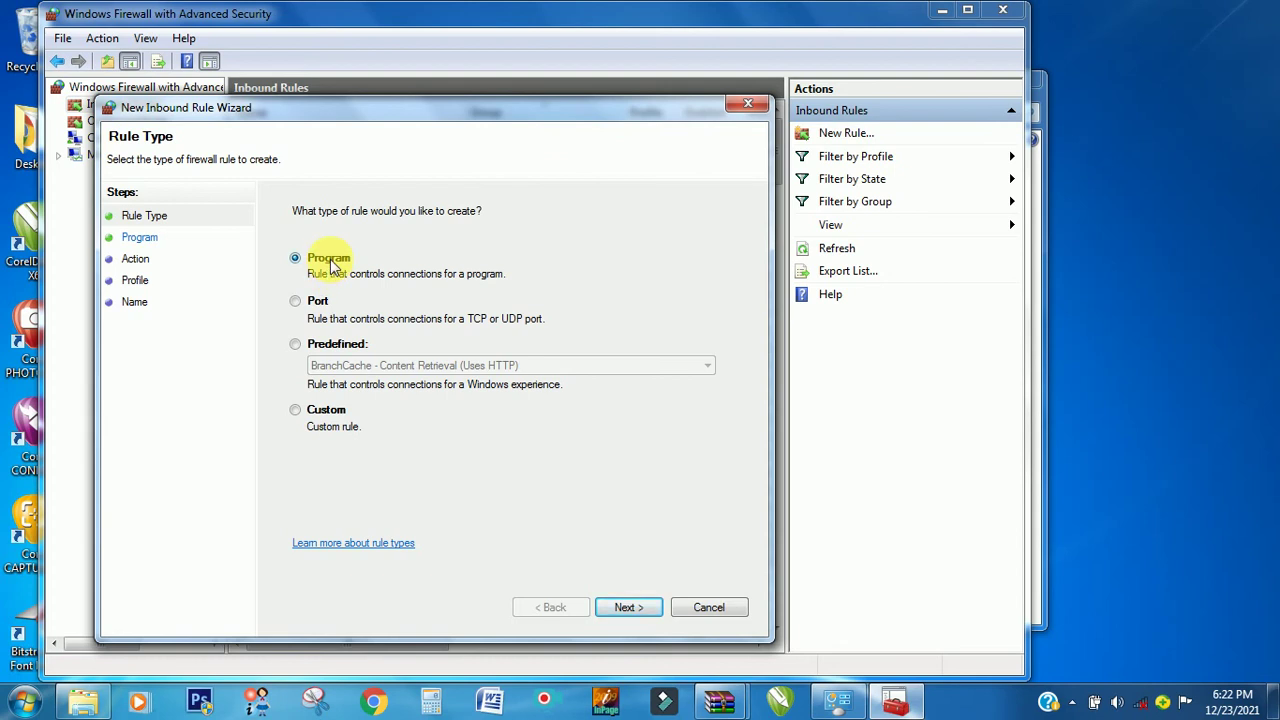
{"action": "left_click", "coordinate": [628, 607]}
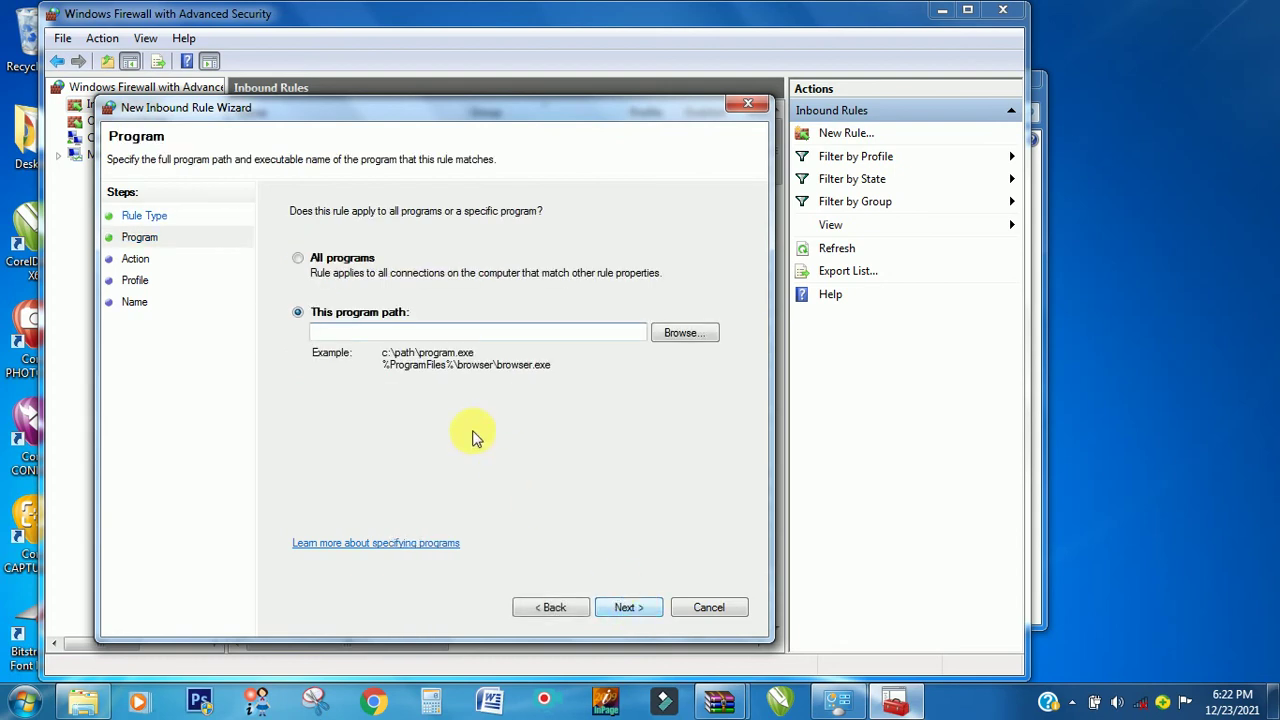
{"action": "left_click", "coordinate": [330, 331]}
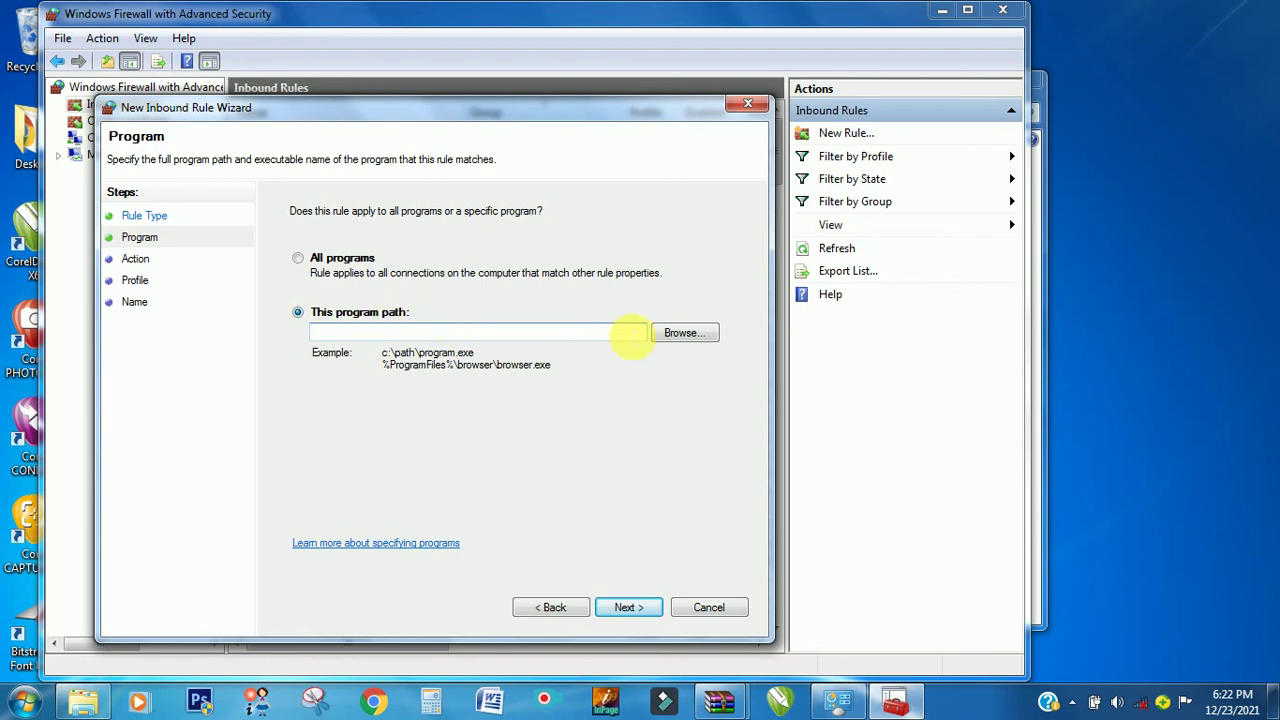
{"action": "left_click", "coordinate": [693, 336]}
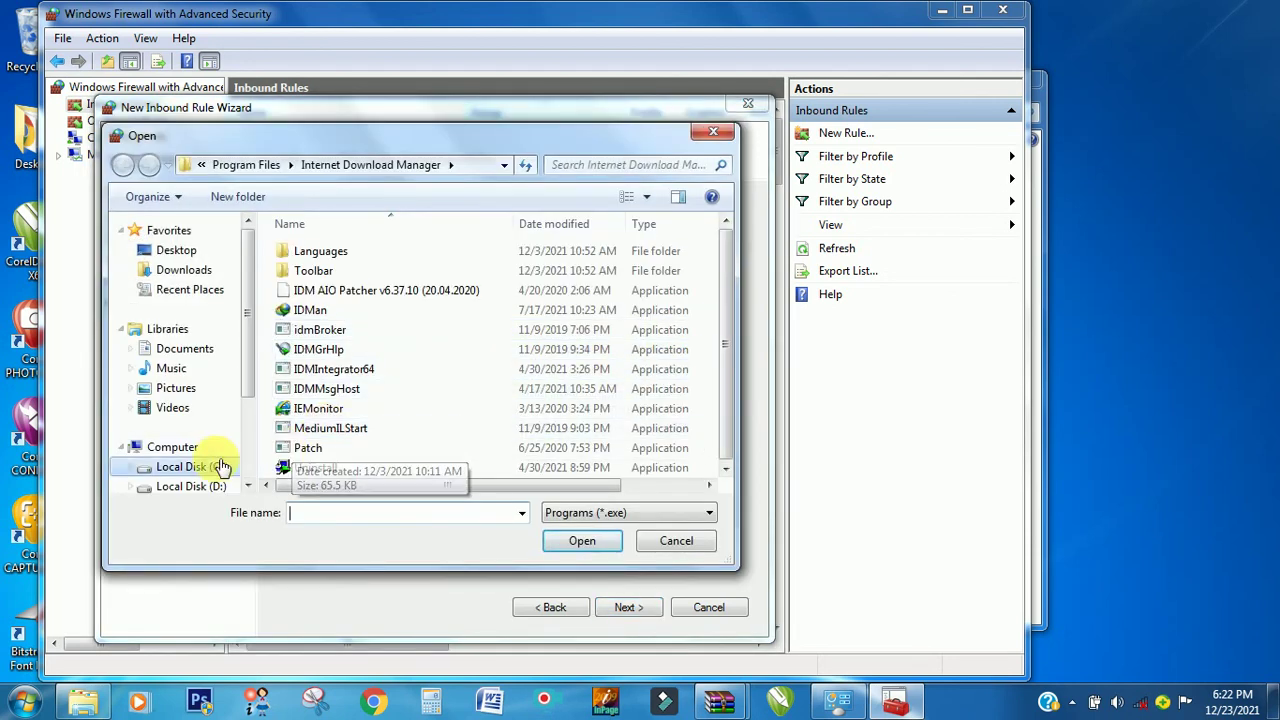
- Navigate to C:\Program Files\Corel, dismissing the security notifications
{"action": "left_click", "coordinate": [216, 467]}
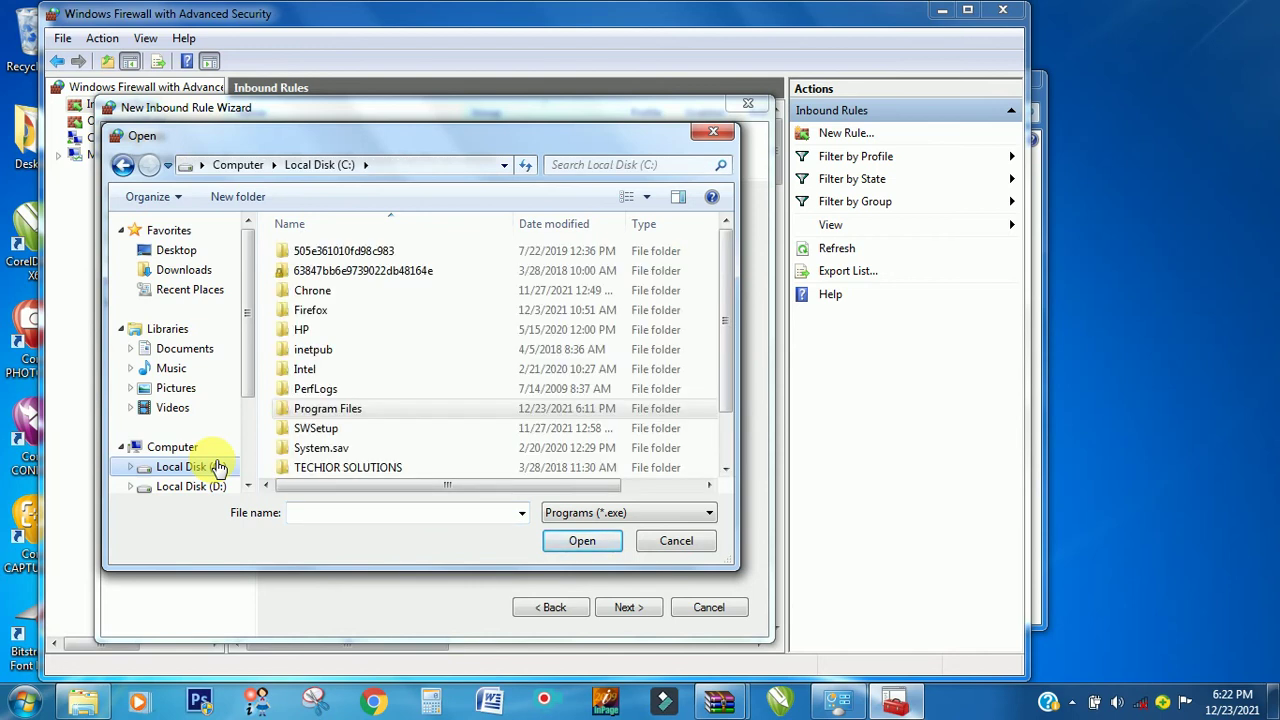
{"action": "double_click", "coordinate": [343, 408]}
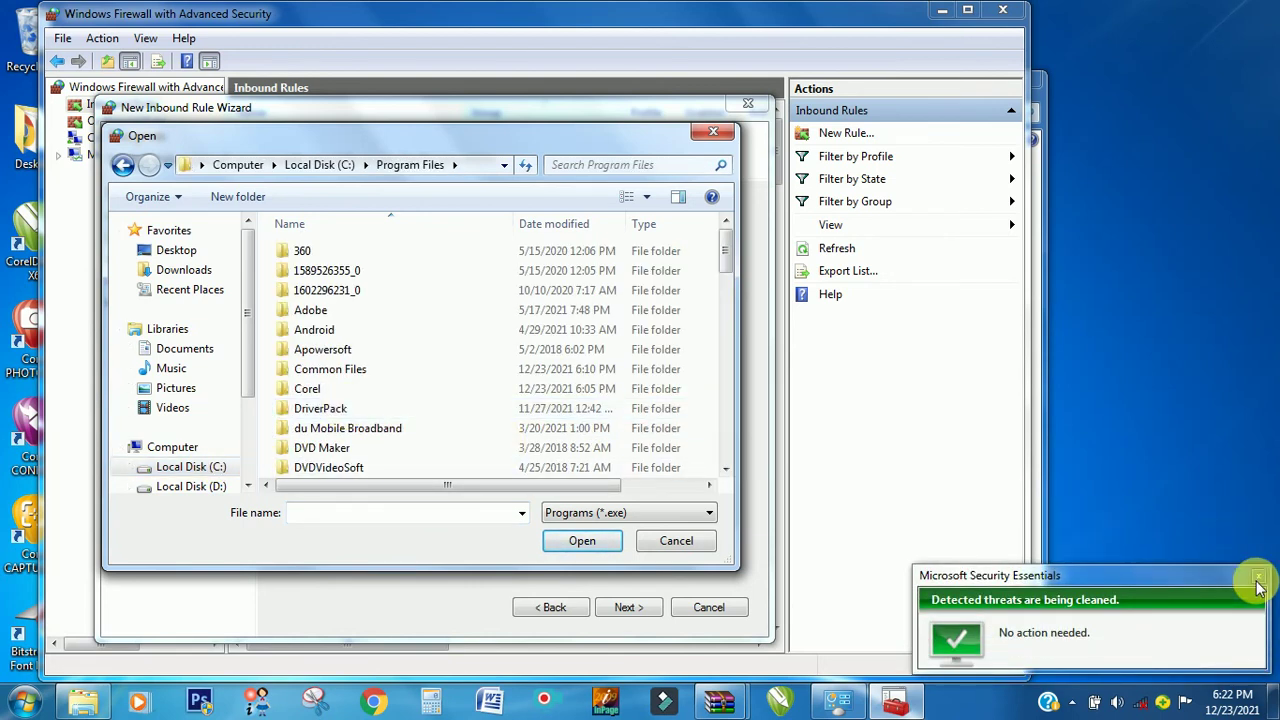
{"action": "left_click", "coordinate": [1259, 588]}
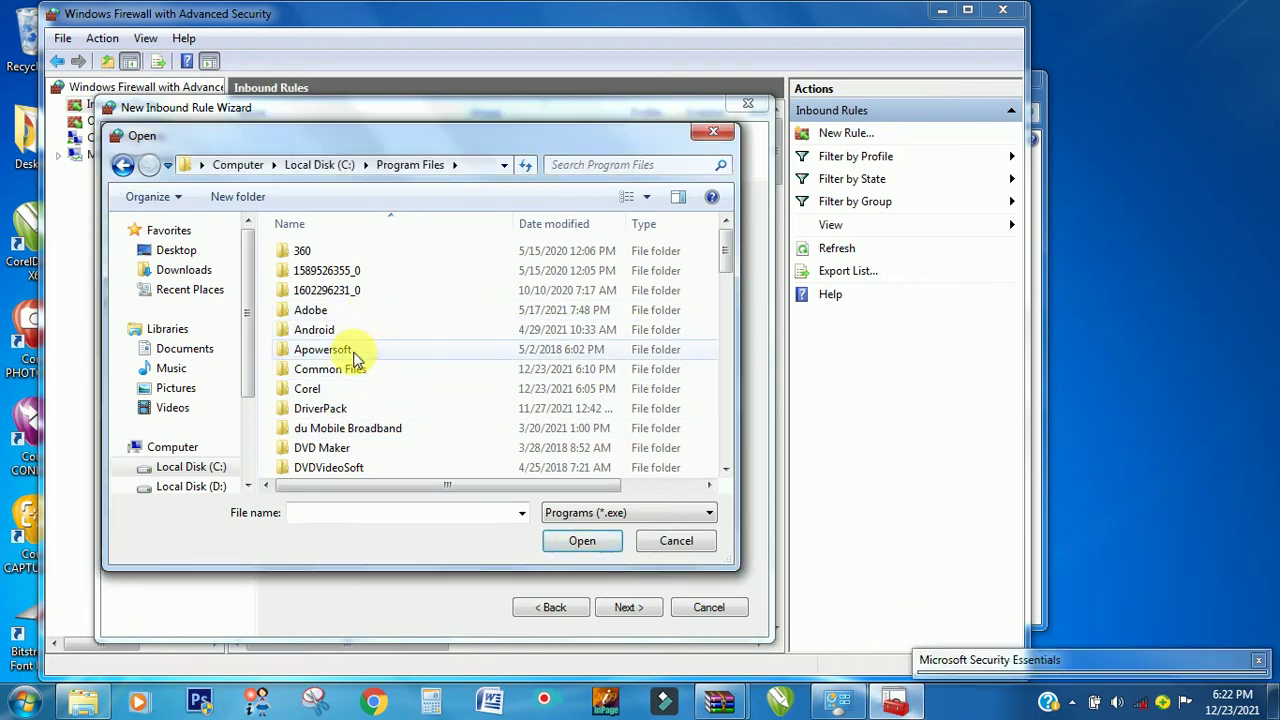
{"action": "double_click", "coordinate": [316, 392]}
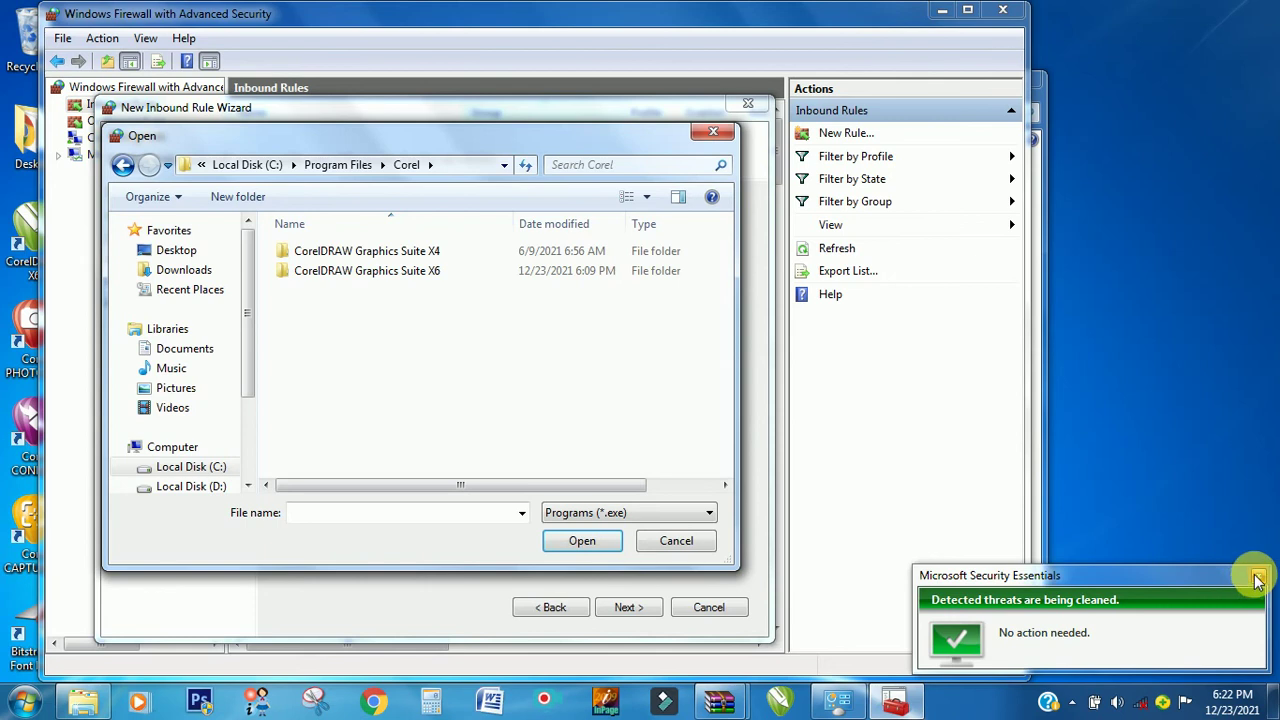
{"action": "left_click", "coordinate": [1259, 576]}
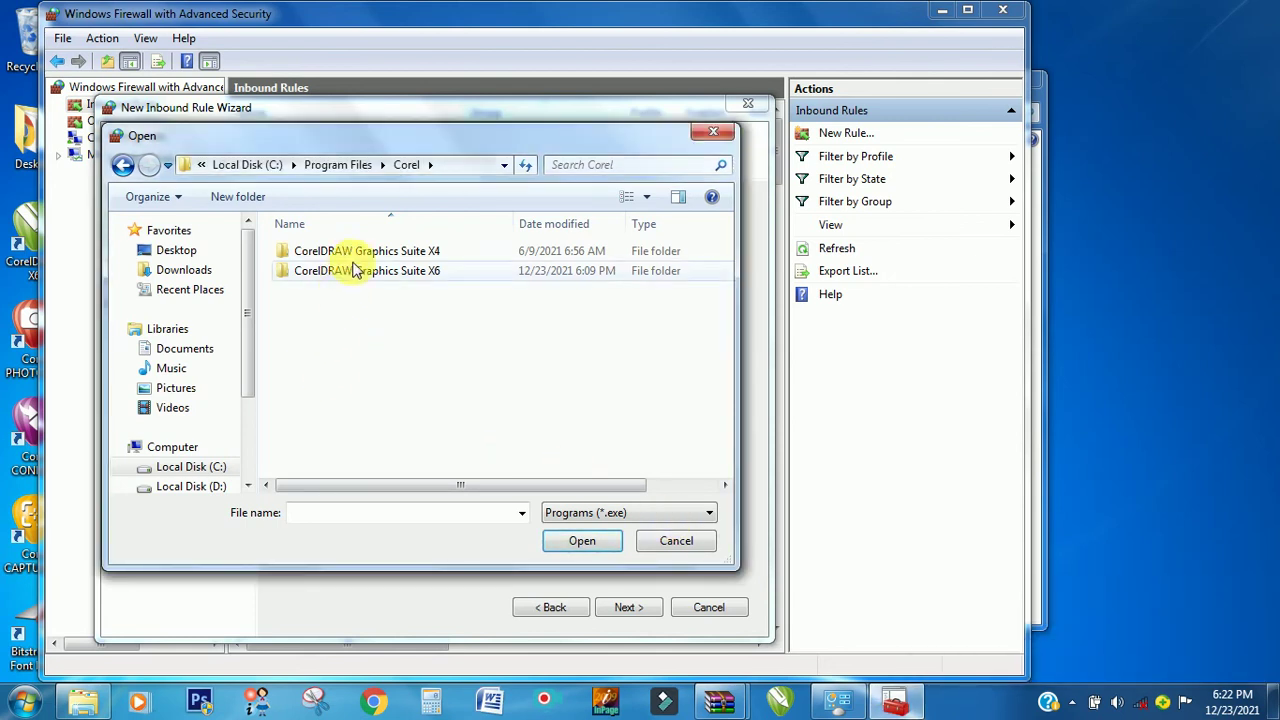
- Open the CorelDRAW Graphics Suite X6 folder, search 'corel', and choose CorelDRW as the target
{"action": "left_click", "coordinate": [405, 280]}
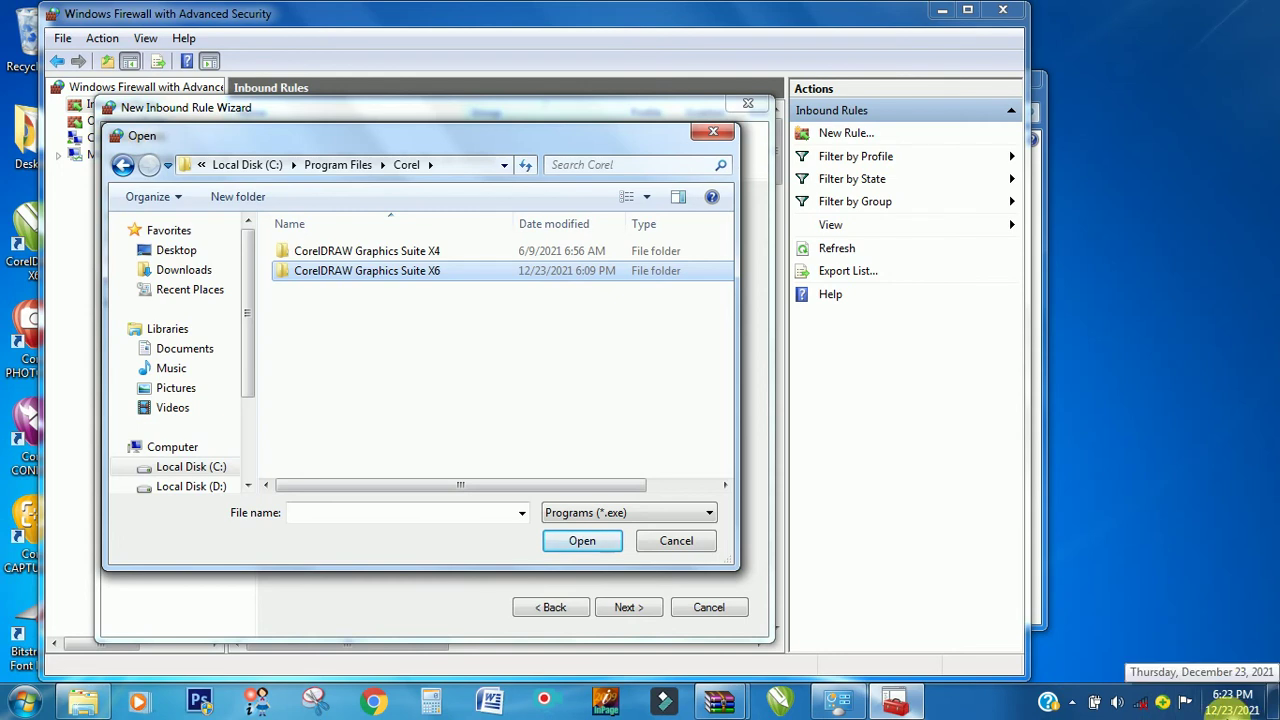
{"action": "mouse_move", "coordinate": [1272, 710]}
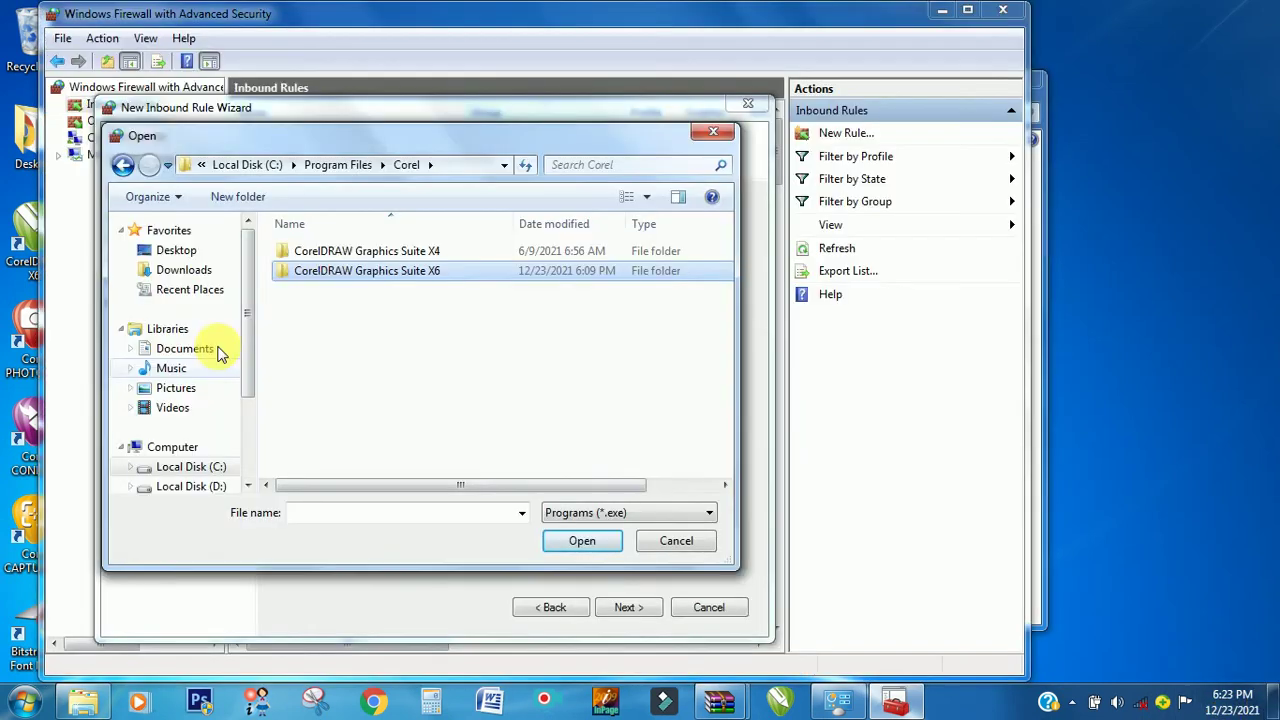
{"action": "double_click", "coordinate": [351, 282]}
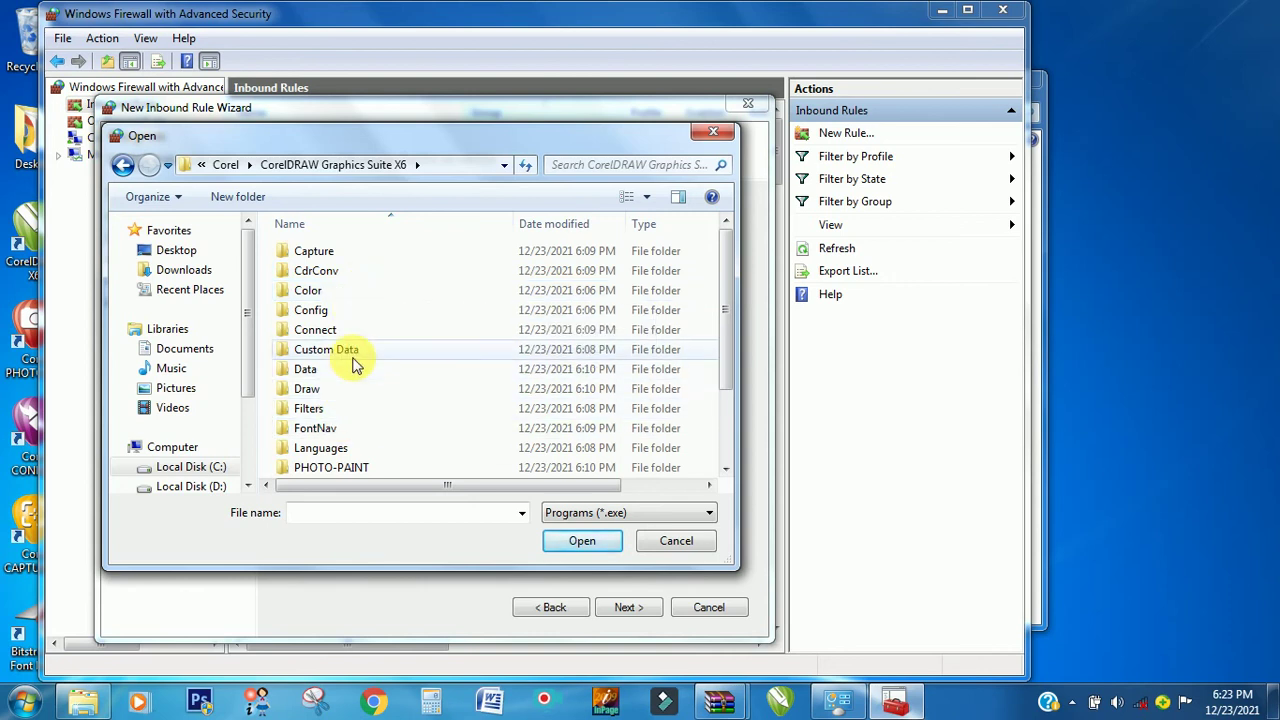
{"action": "scroll", "coordinate": [352, 360], "scroll_direction": "down", "scroll_amount": 2}
{"action": "scroll", "coordinate": [350, 362], "scroll_direction": "up", "scroll_amount": 2}
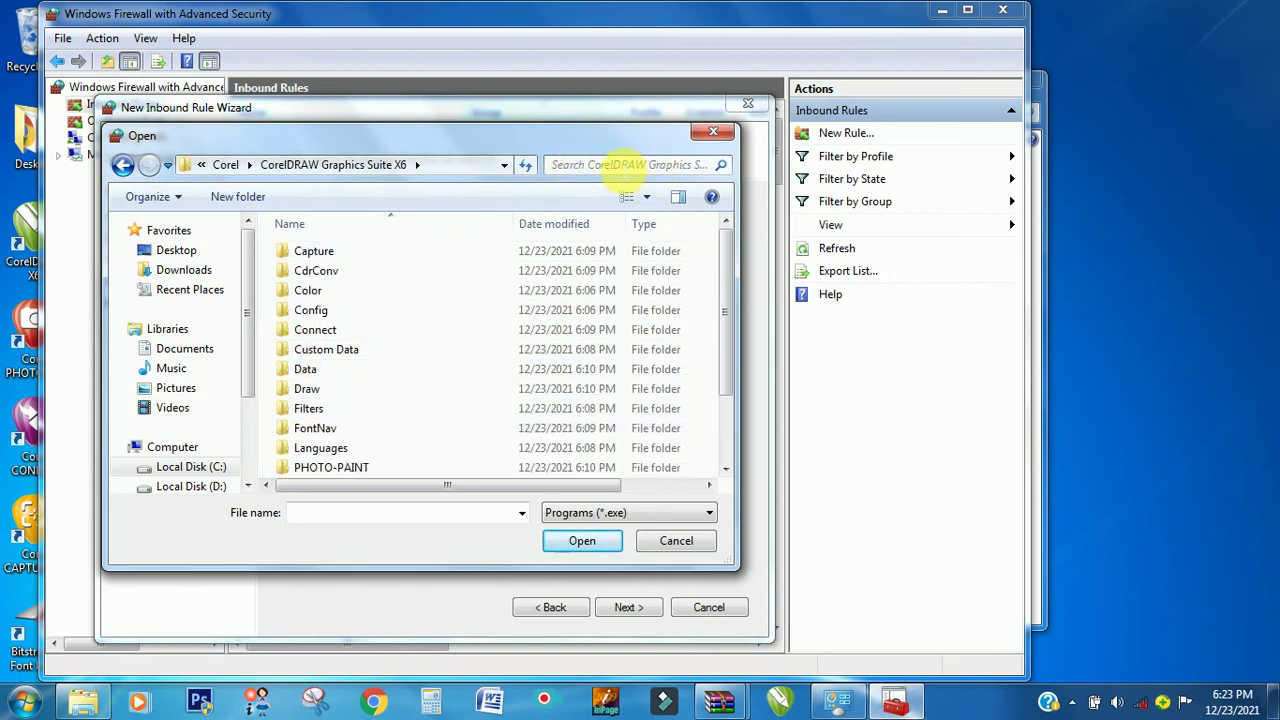
{"action": "left_click", "coordinate": [614, 166]}
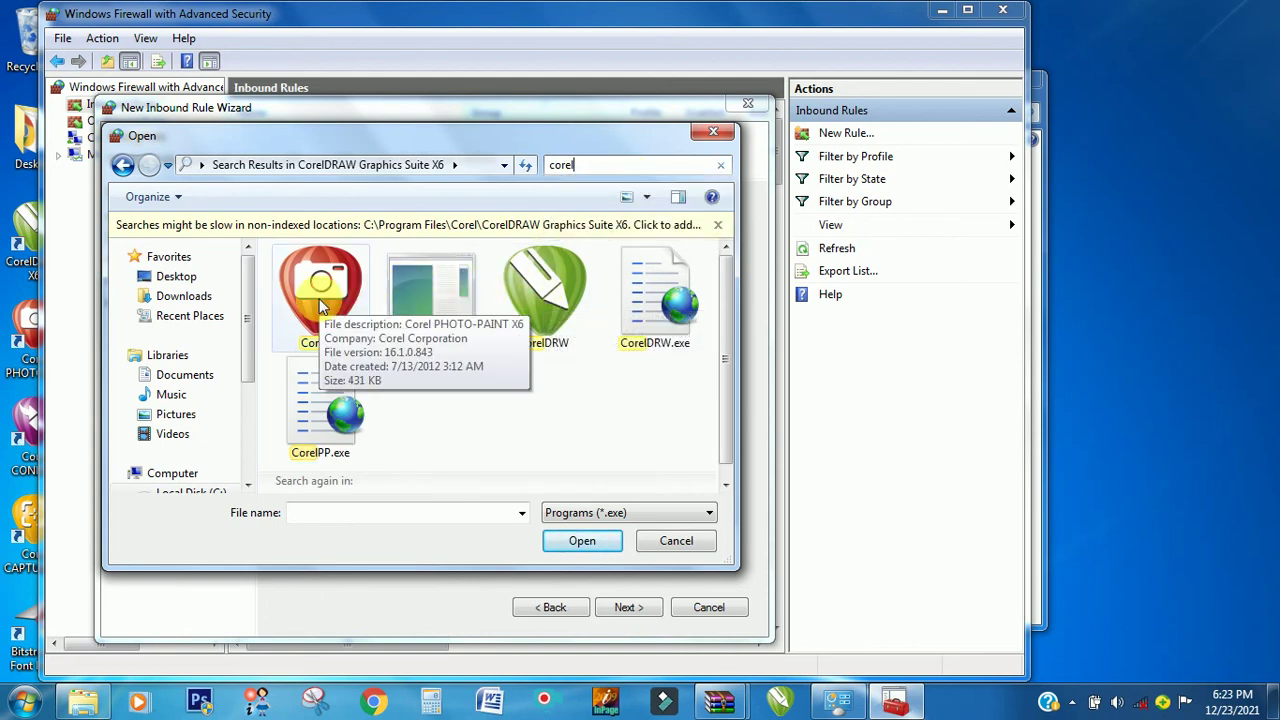
{"action": "double_click", "coordinate": [564, 317]}
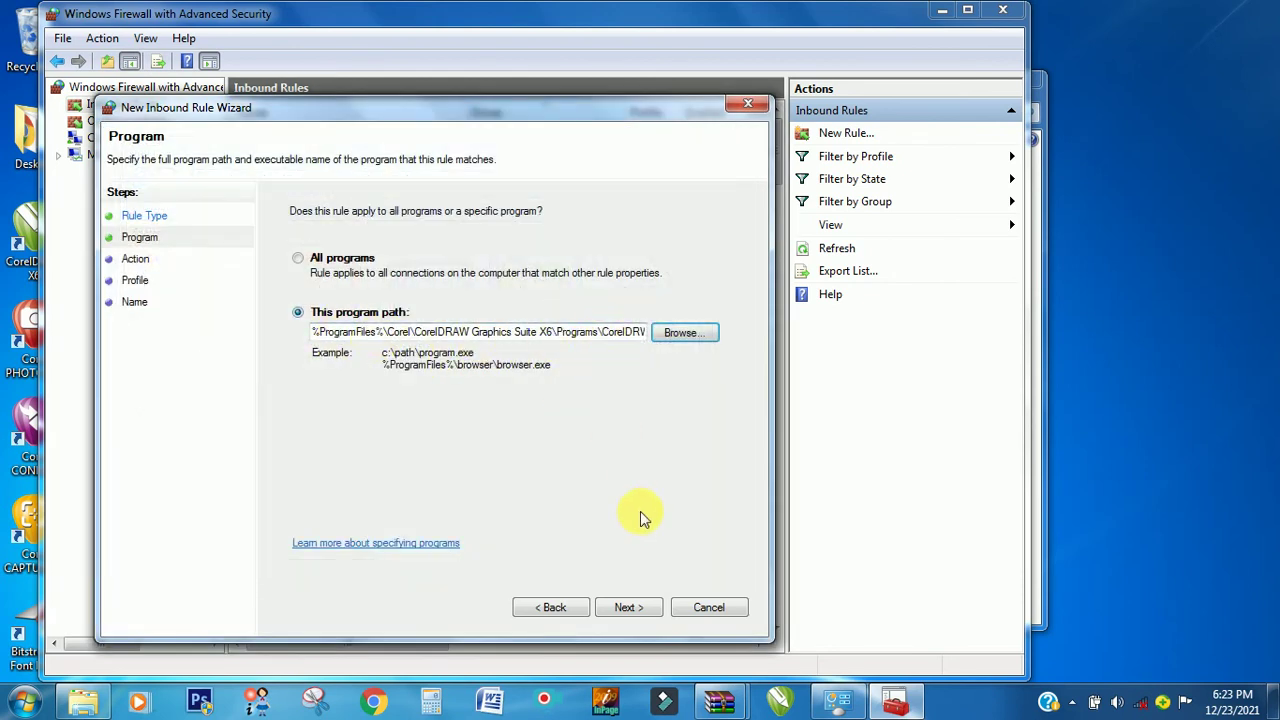
- Block the connection on Domain, Private and Public, name the rule 'Corel Draw X6', describe it 'Blocked', and finish
{"action": "left_click", "coordinate": [651, 607]}
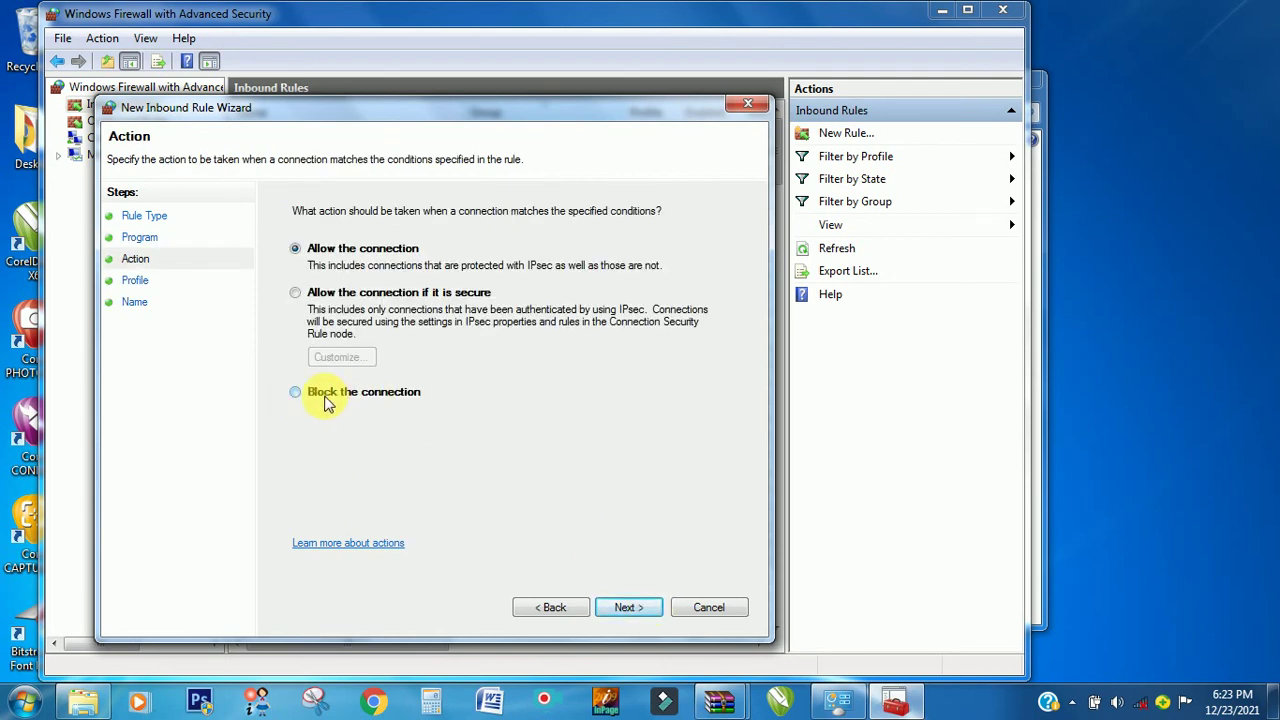
{"action": "left_click", "coordinate": [642, 606]}
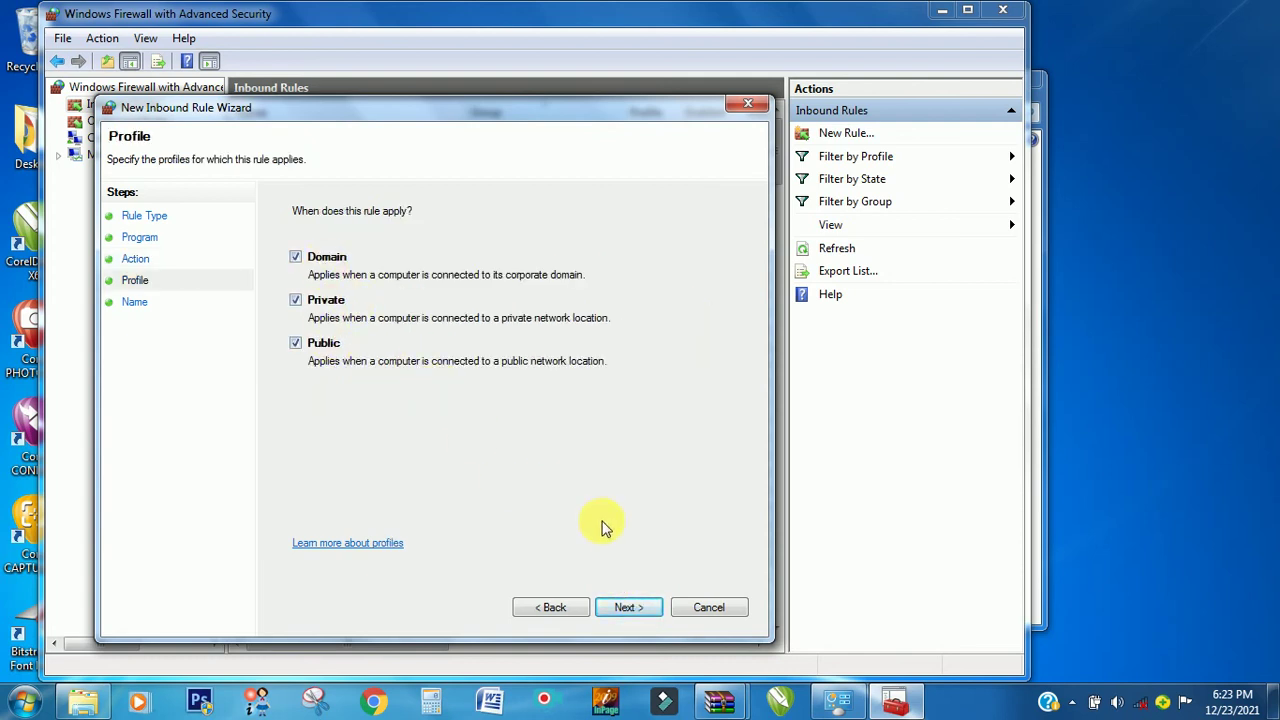
{"action": "left_click", "coordinate": [625, 607]}
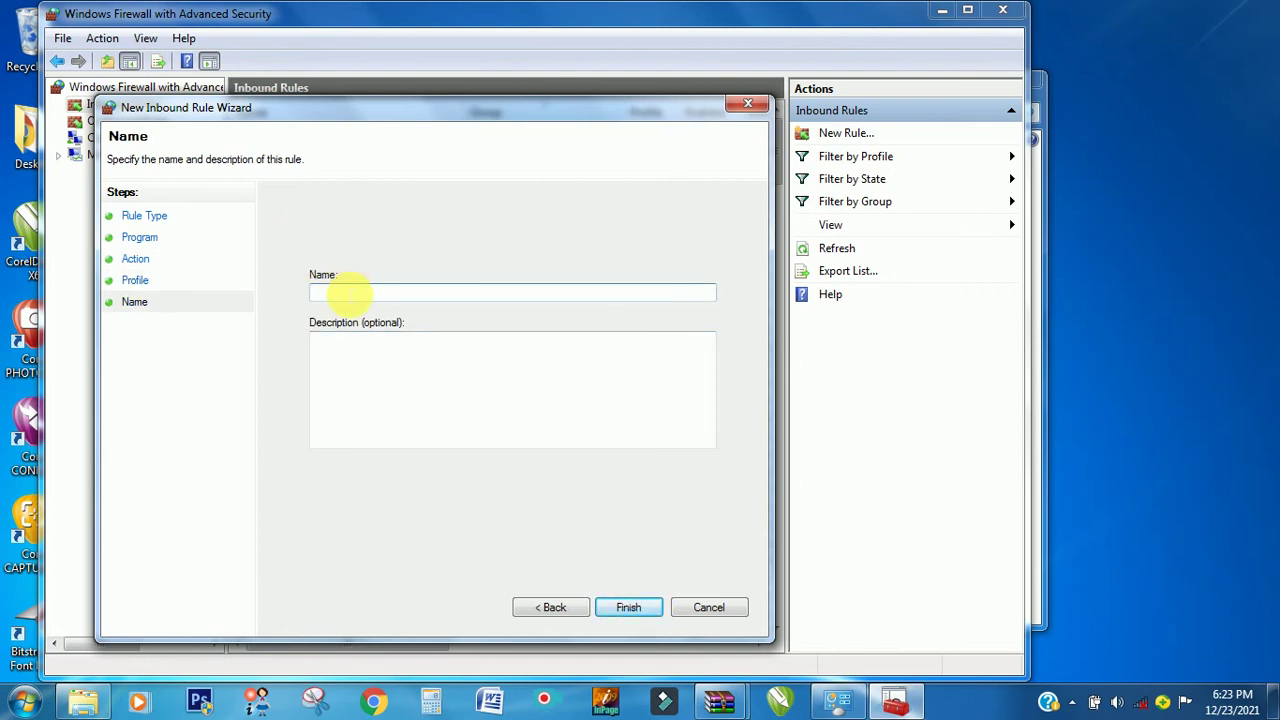
{"action": "type", "text": "Corel Draw X6"}
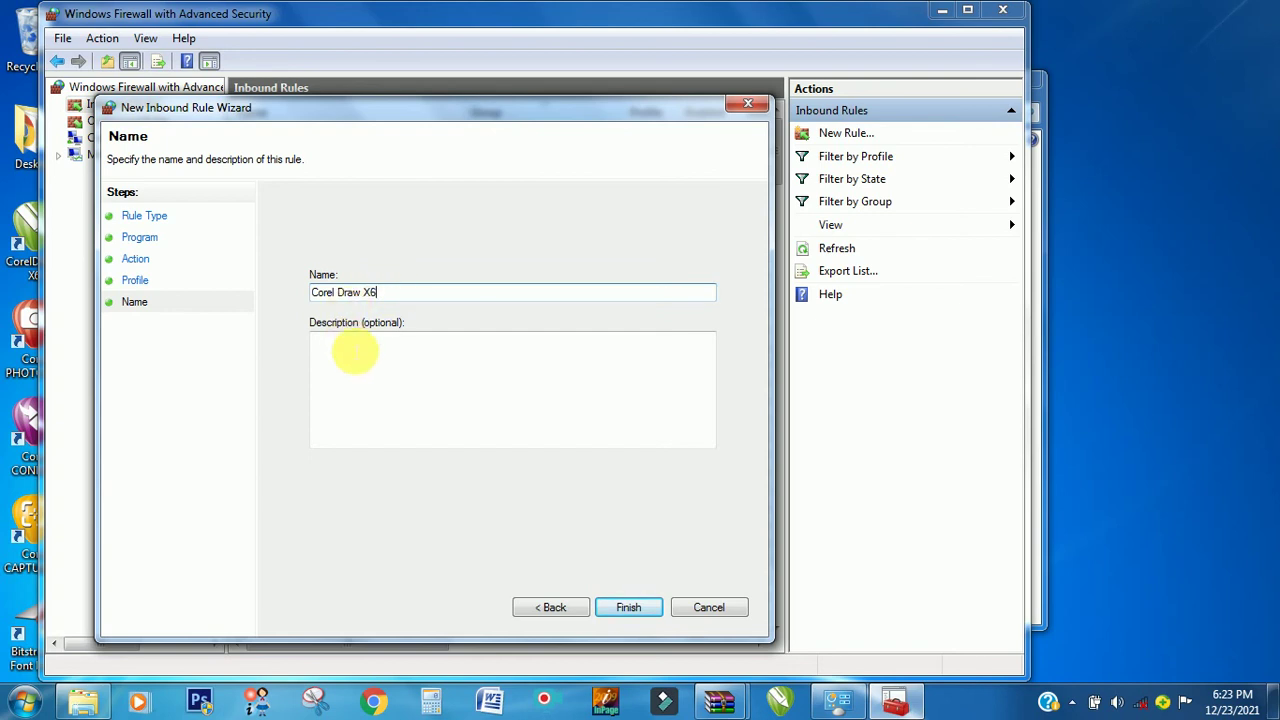
{"action": "left_click", "coordinate": [355, 354]}
{"action": "type", "text": "Blocked"}
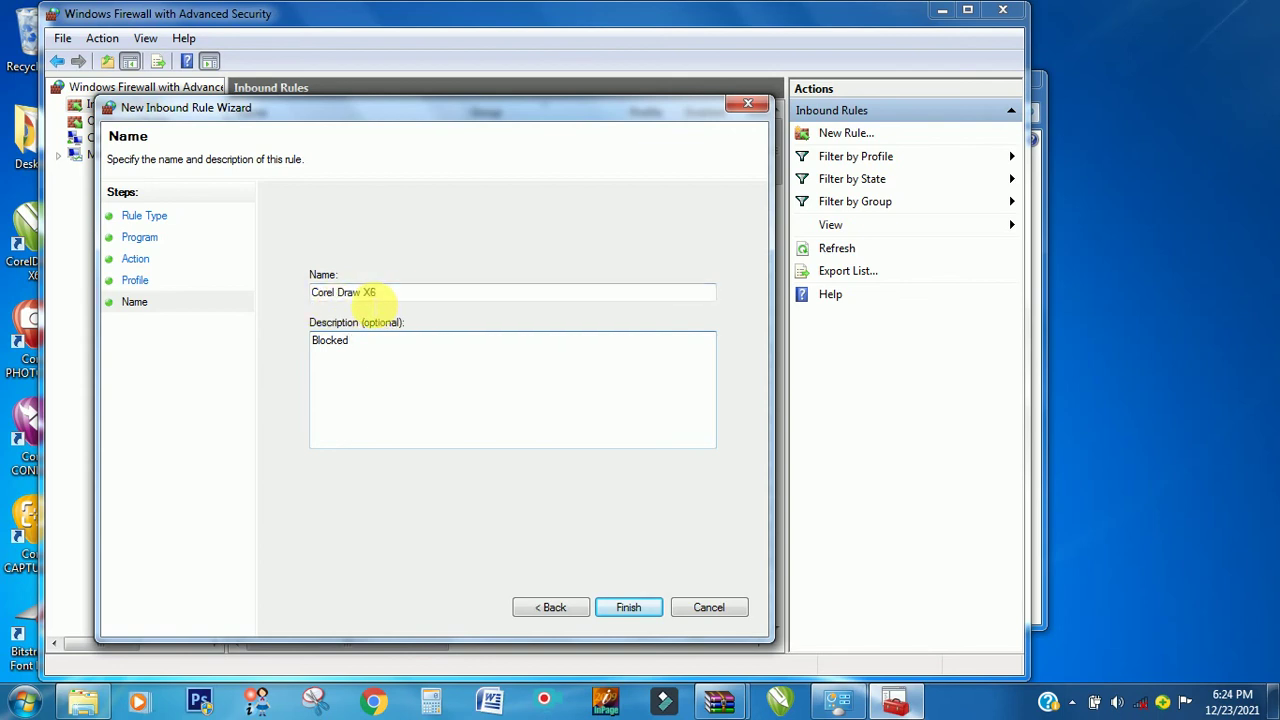
{"action": "left_click", "coordinate": [630, 608]}
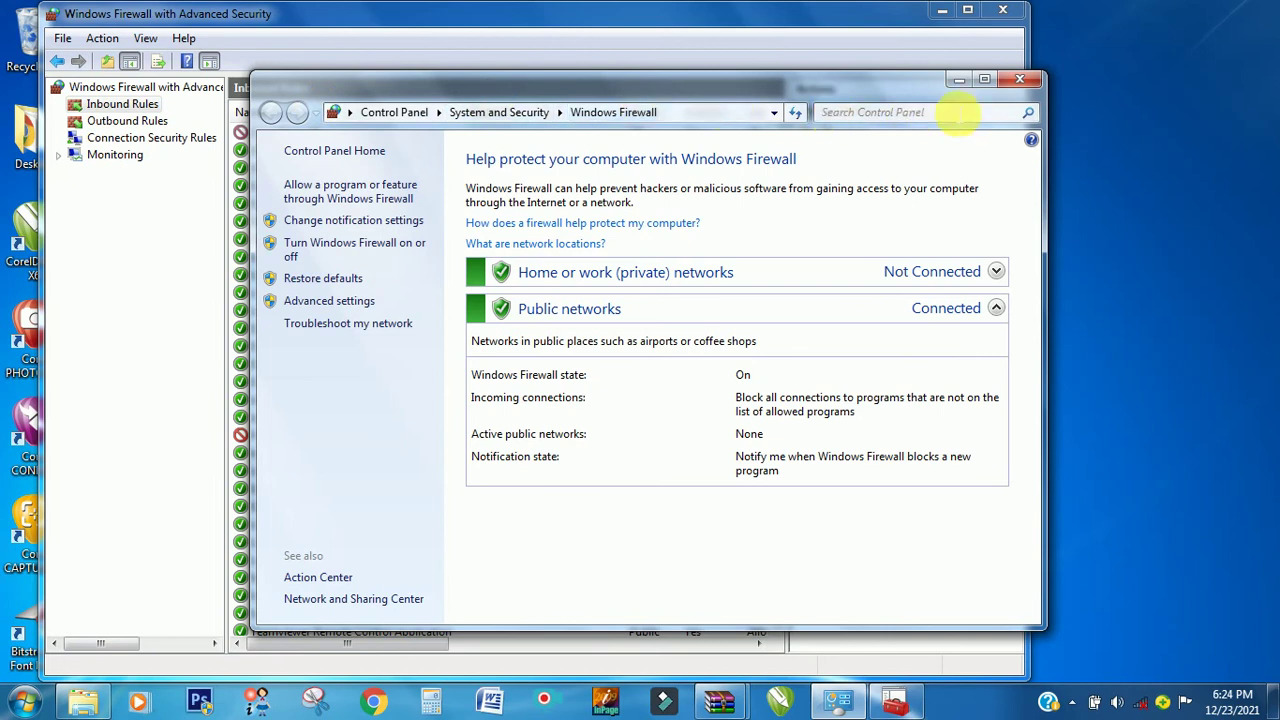
- Close the basic firewall window and start a new outbound program rule targeting the CorelDRW executable
{"action": "left_click", "coordinate": [1018, 80]}
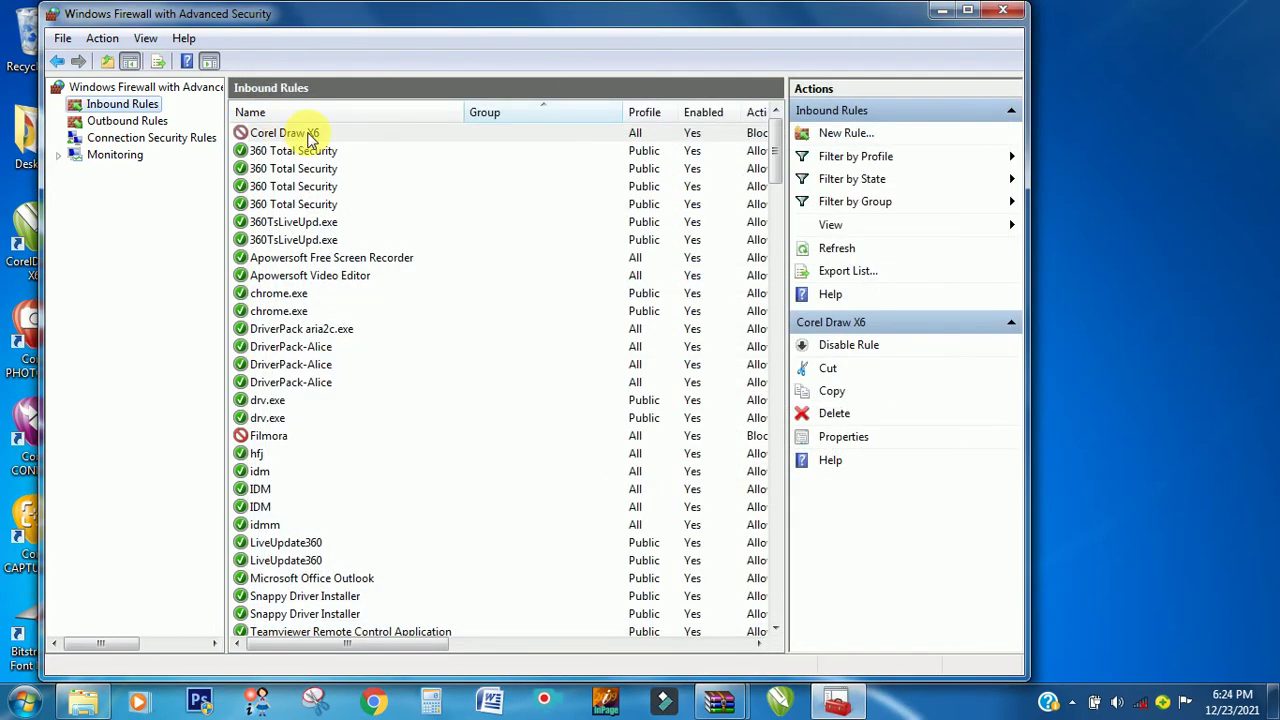
{"action": "left_click", "coordinate": [127, 121]}
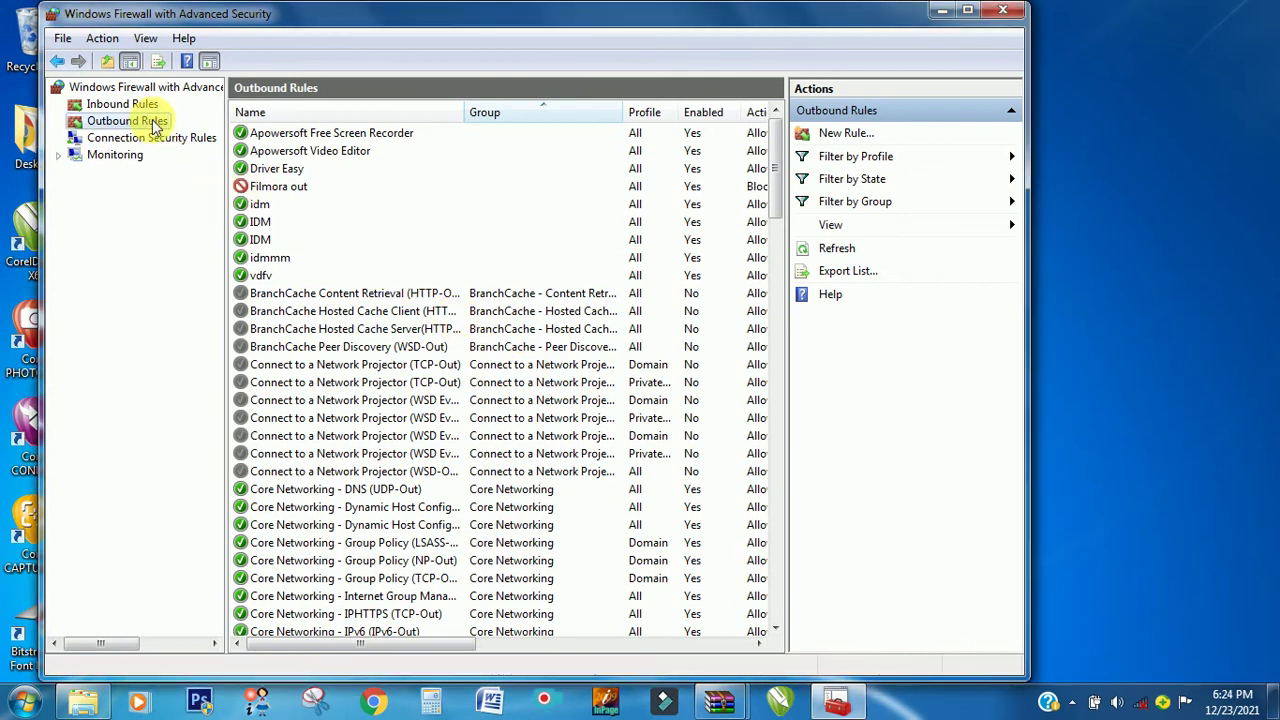
{"action": "left_click", "coordinate": [857, 135]}
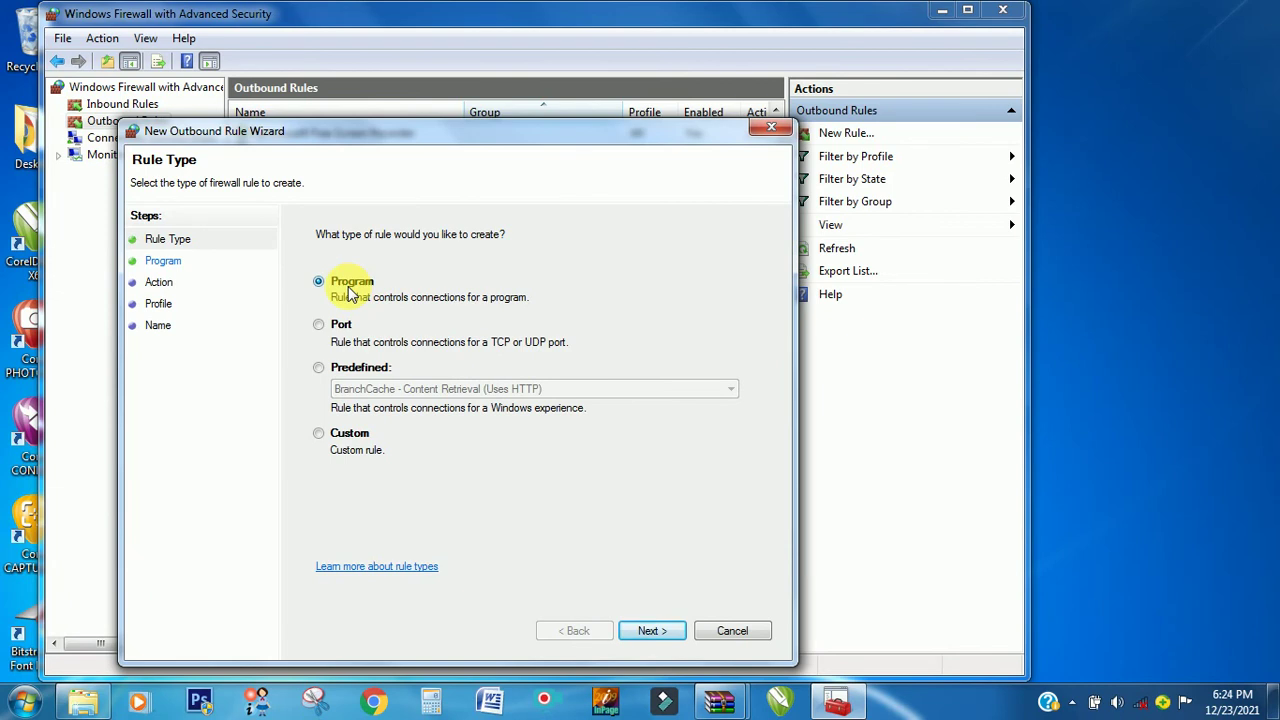
{"action": "left_click", "coordinate": [665, 631]}
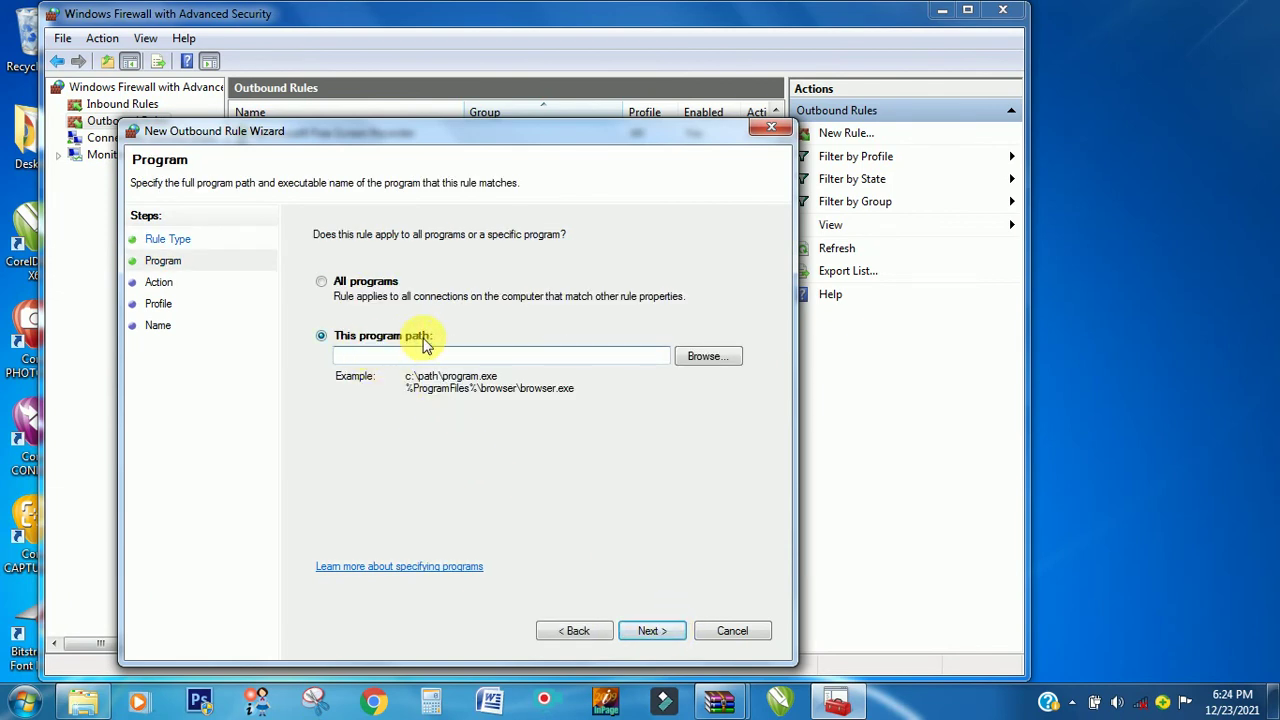
{"action": "left_click", "coordinate": [484, 355]}
{"action": "left_click", "coordinate": [722, 357]}
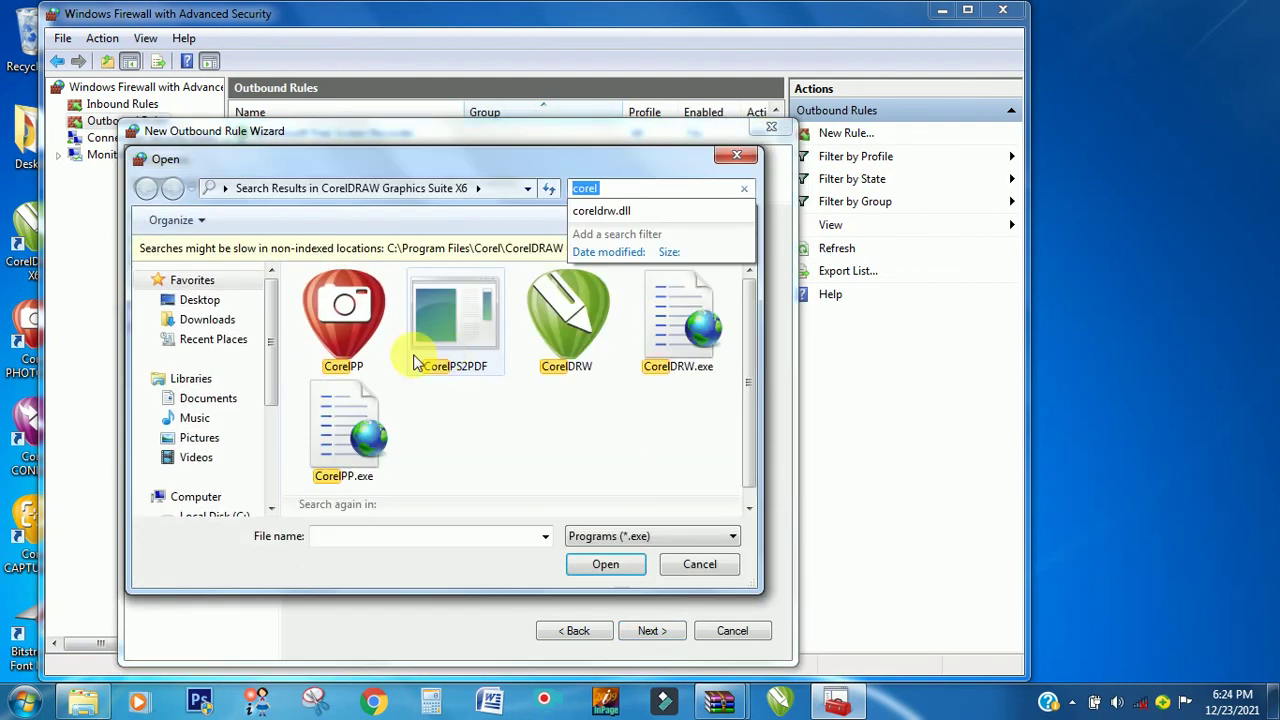
{"action": "double_click", "coordinate": [570, 335]}
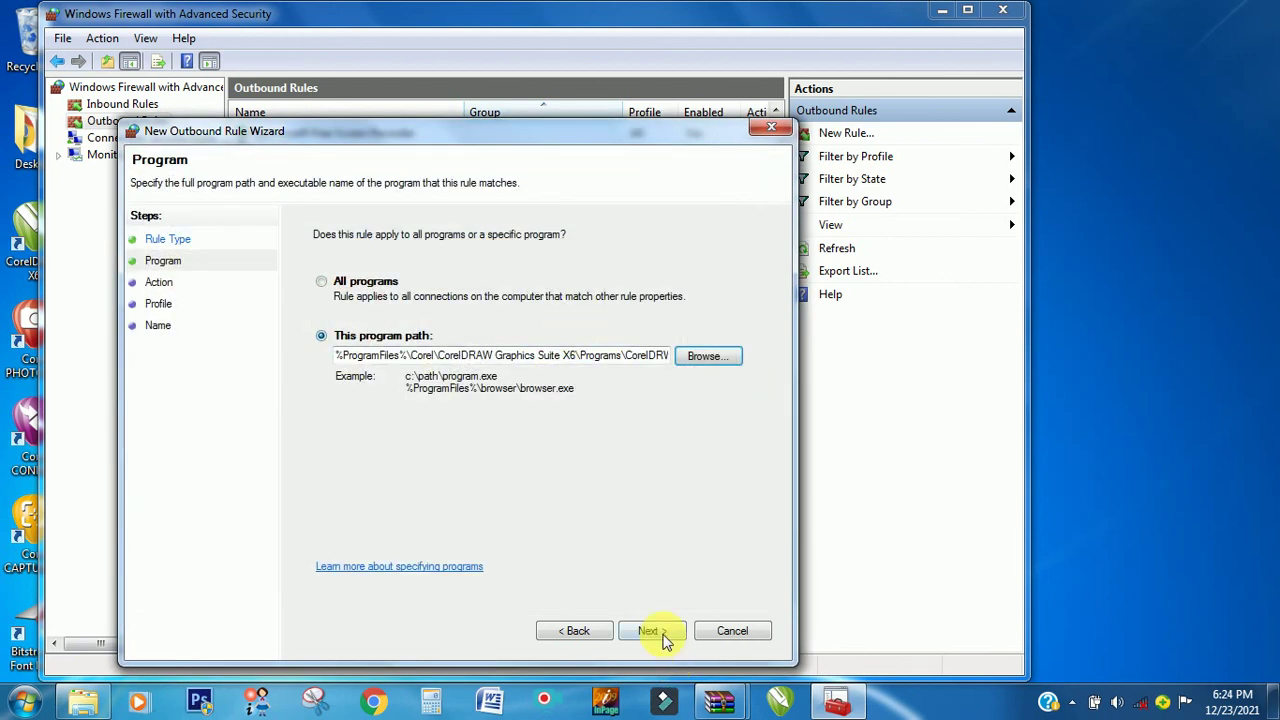
- Block the connection on all profiles, name it 'Corel Draw X6' with description 'Blocked', and finish
{"action": "left_click", "coordinate": [662, 636]}
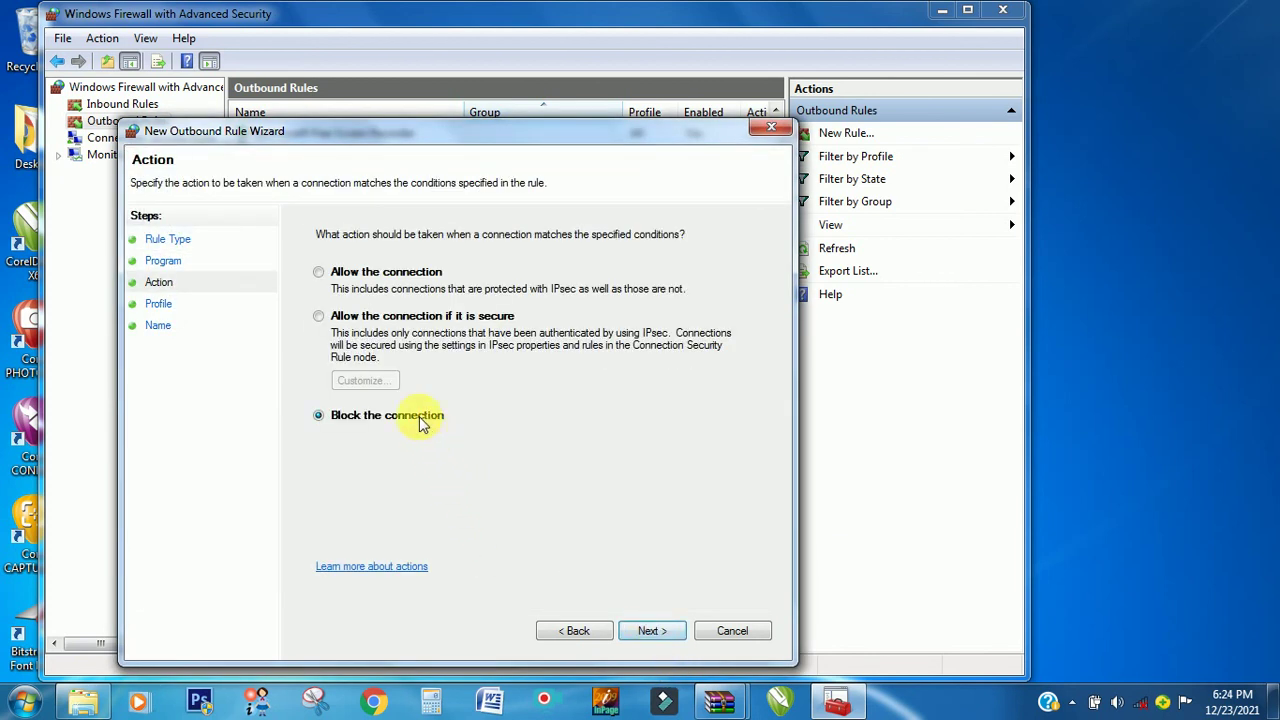
{"action": "left_click", "coordinate": [648, 636]}
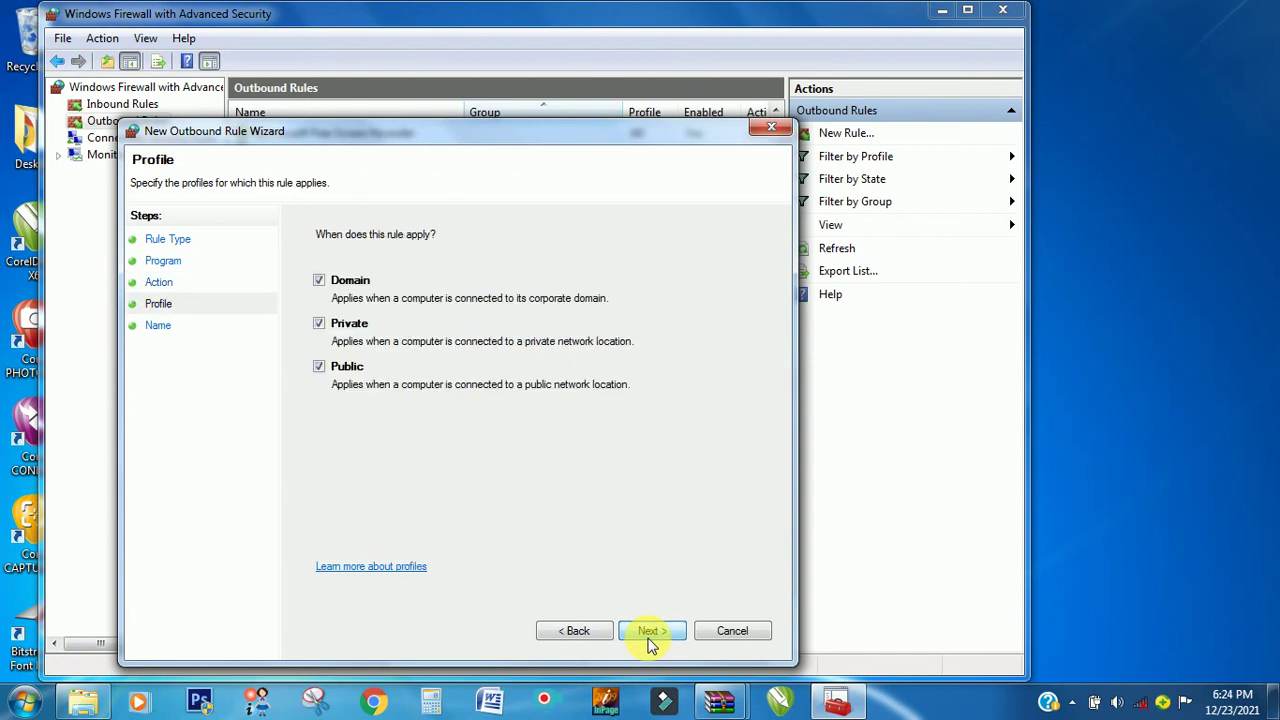
{"action": "left_click", "coordinate": [652, 637]}
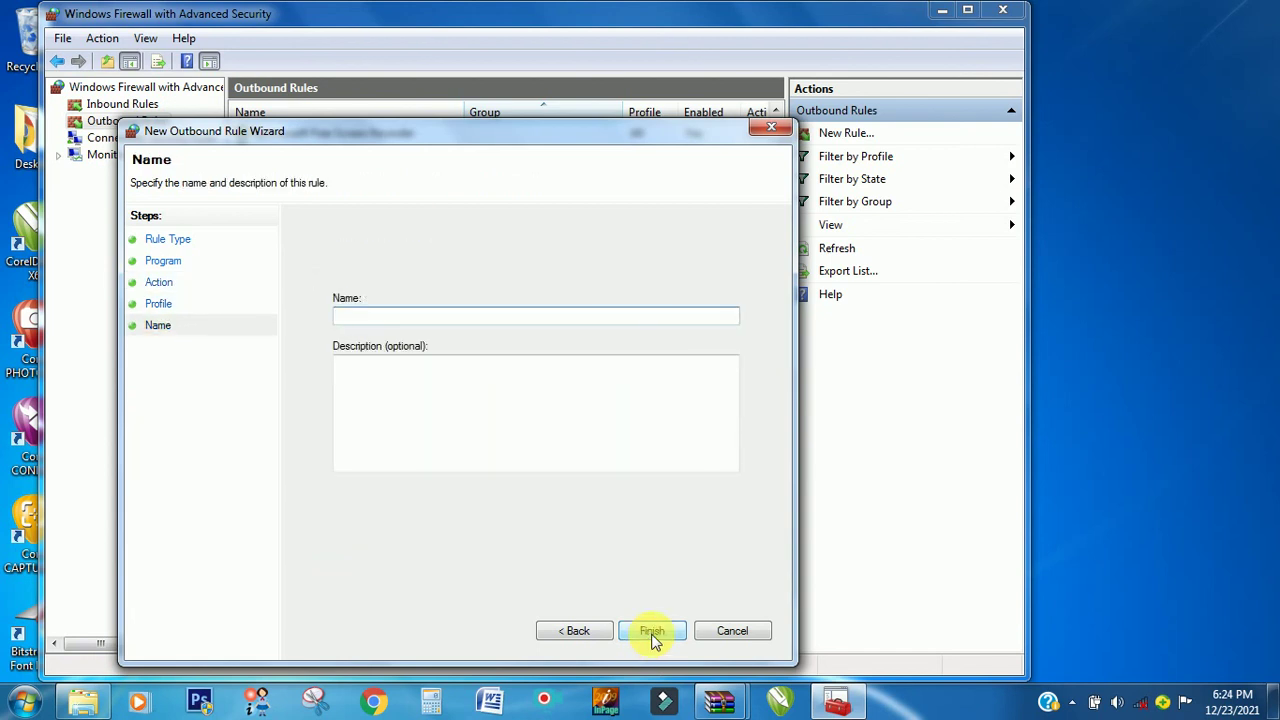
{"action": "type", "text": "Corel Dra"}
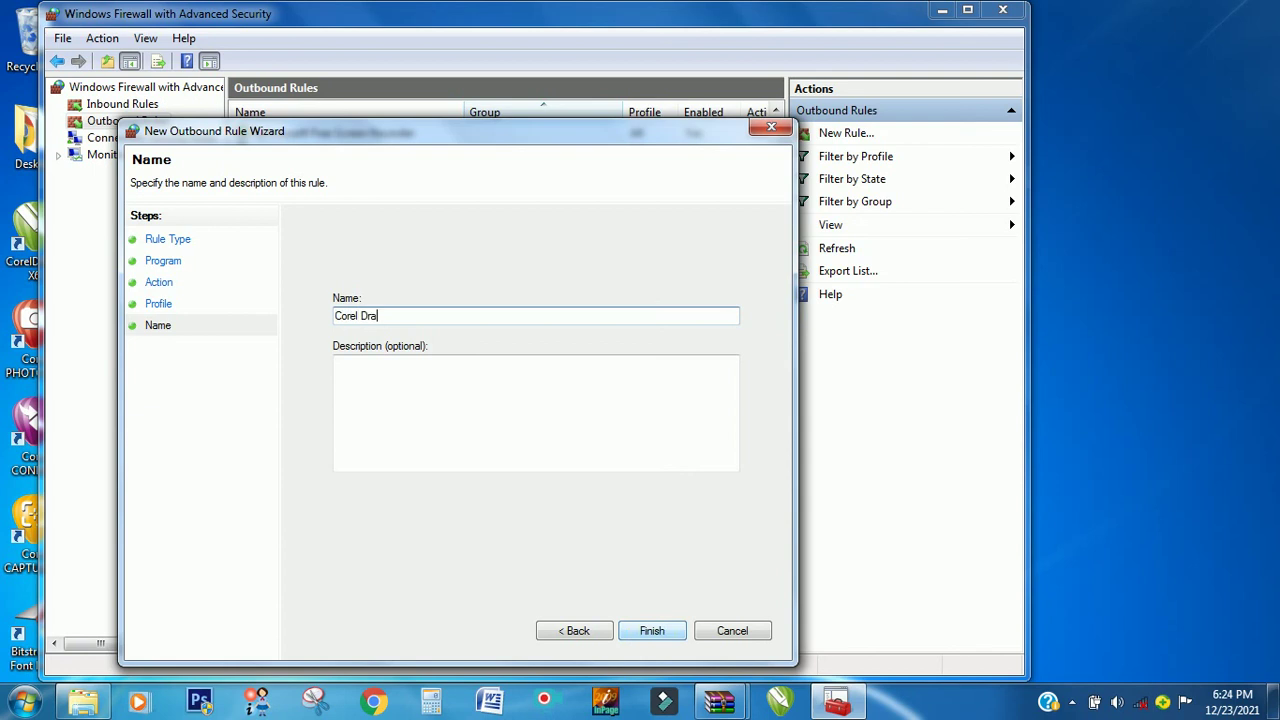
{"action": "type", "text": "w X6"}
{"action": "left_click", "coordinate": [476, 408]}
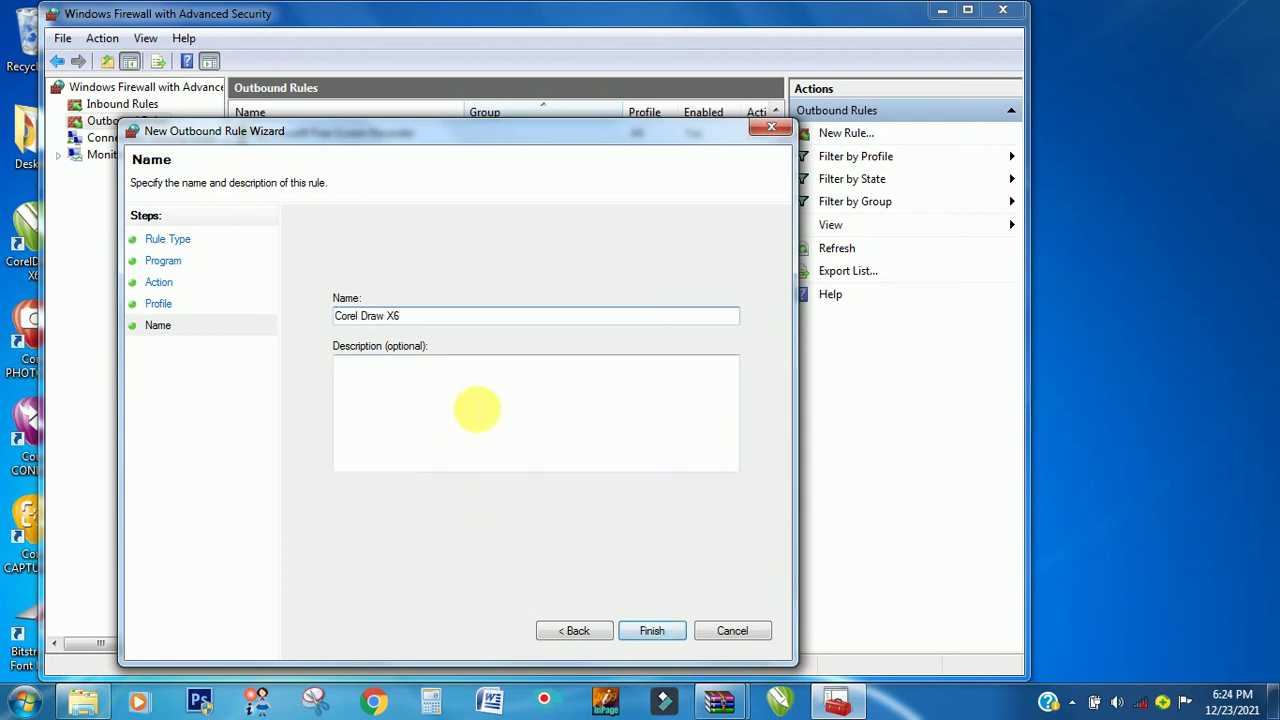
{"action": "type", "text": "Blocked"}
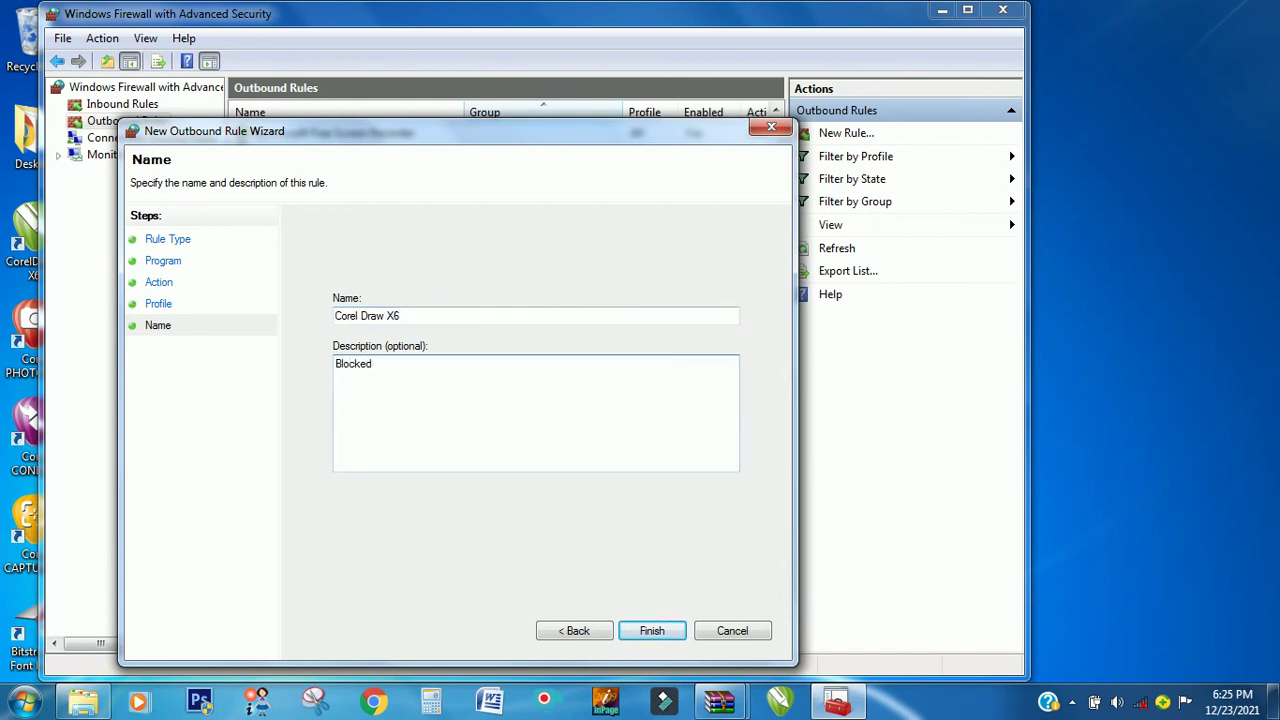
{"action": "left_click", "coordinate": [662, 629]}
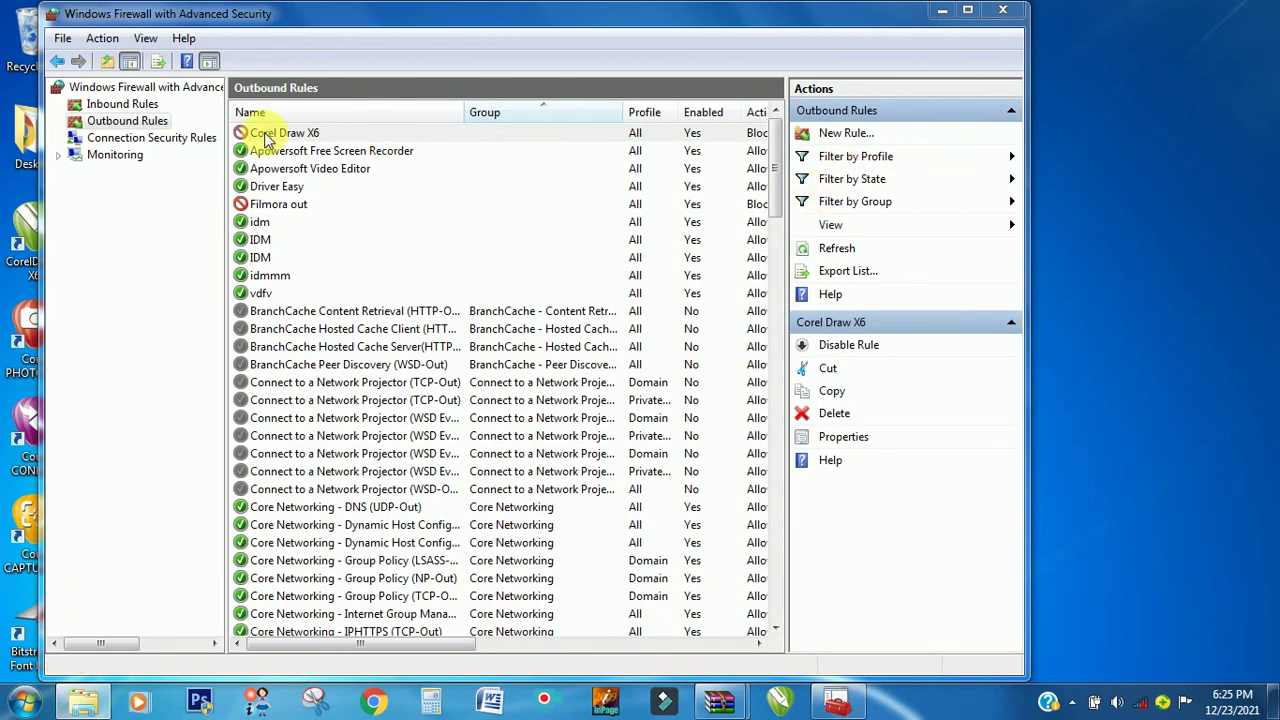
- Start a new inbound program rule targeting CorelPP.exe
{"action": "left_click", "coordinate": [147, 106]}
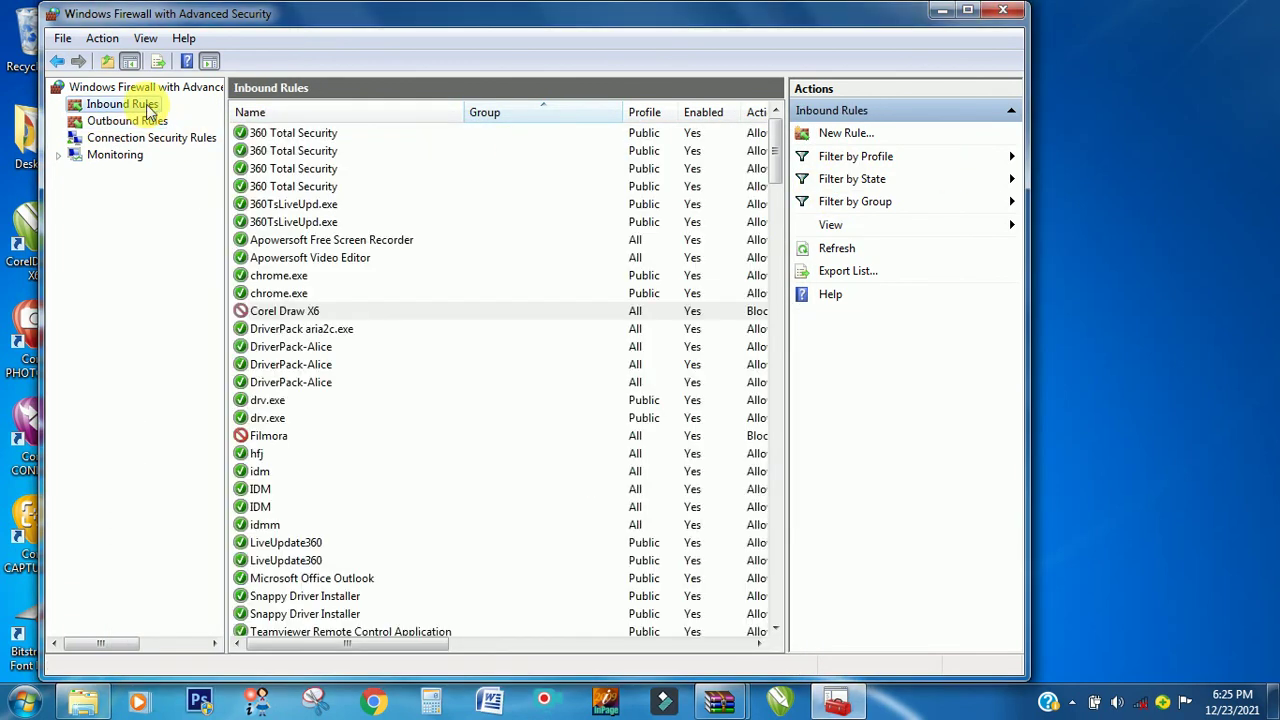
{"action": "left_click", "coordinate": [845, 133]}
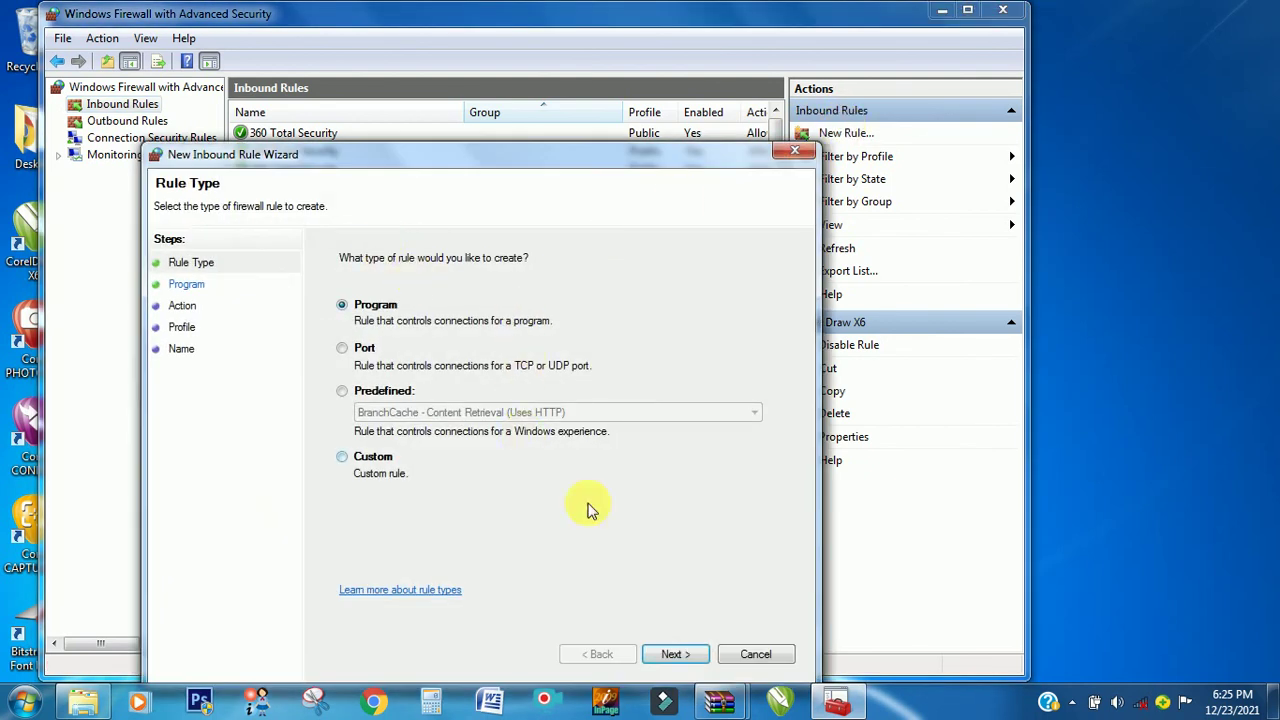
{"action": "left_click", "coordinate": [684, 658]}
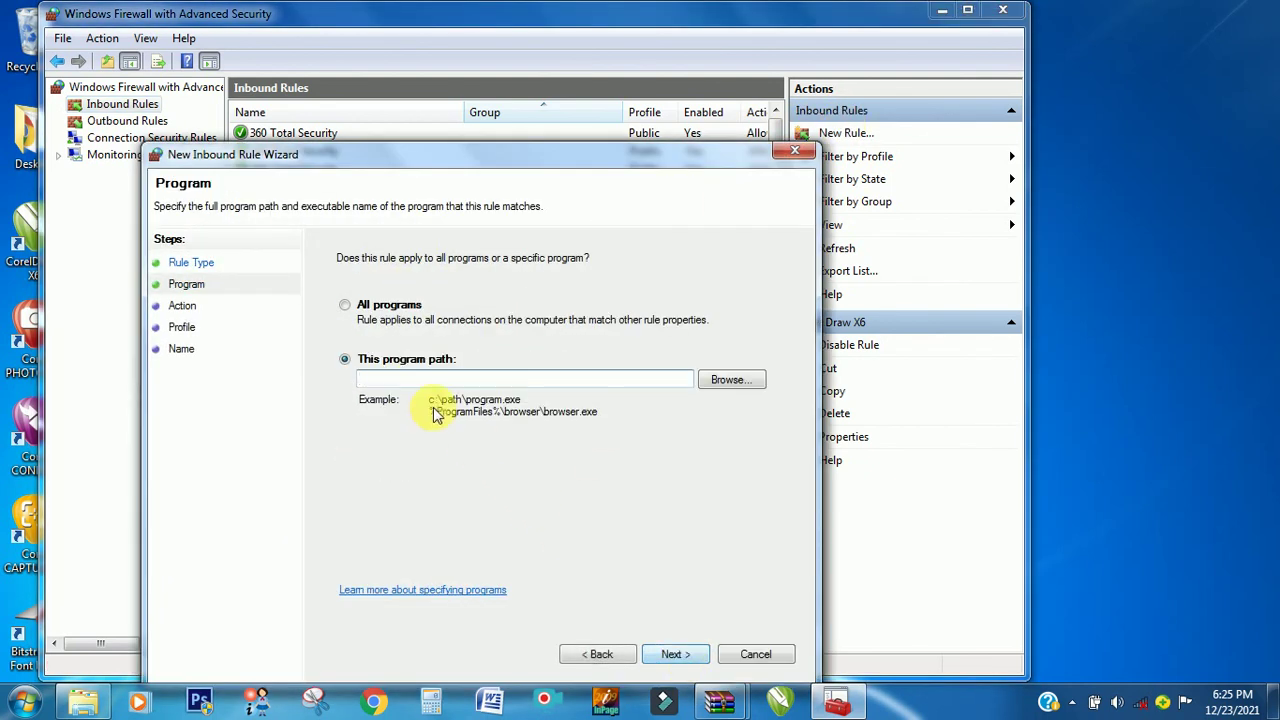
{"action": "left_click", "coordinate": [714, 383]}
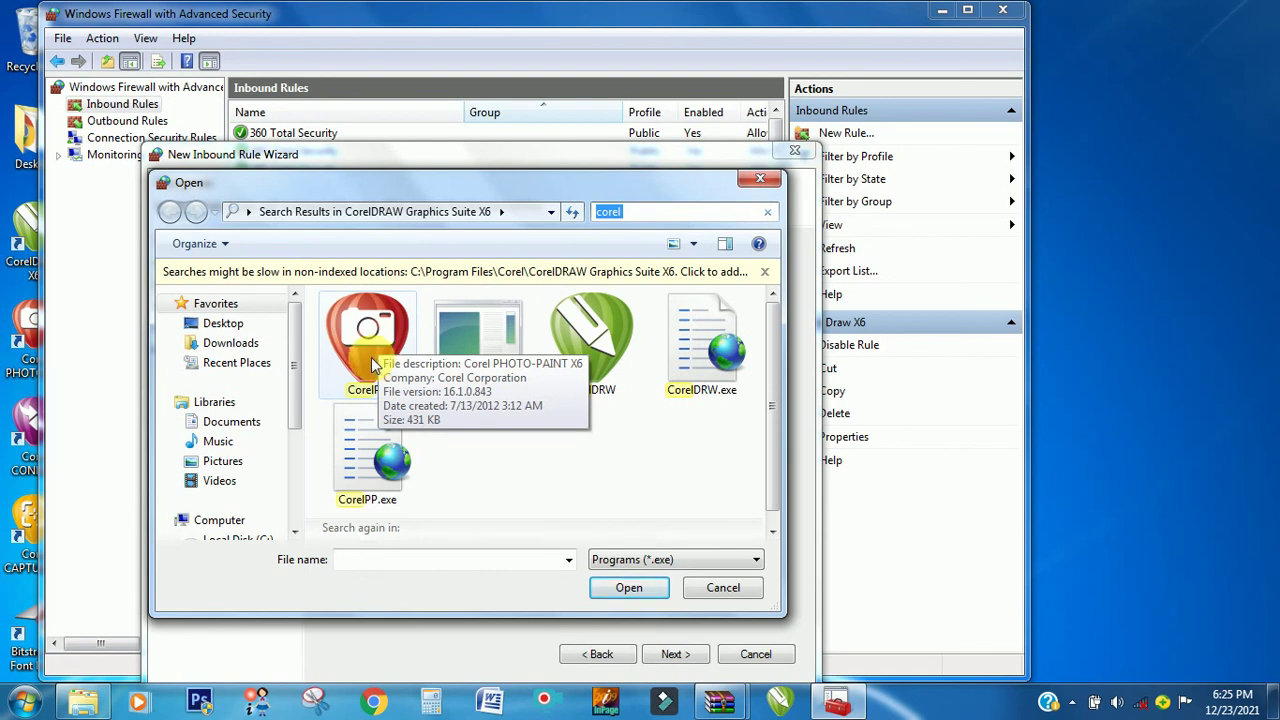
{"action": "double_click", "coordinate": [370, 360]}
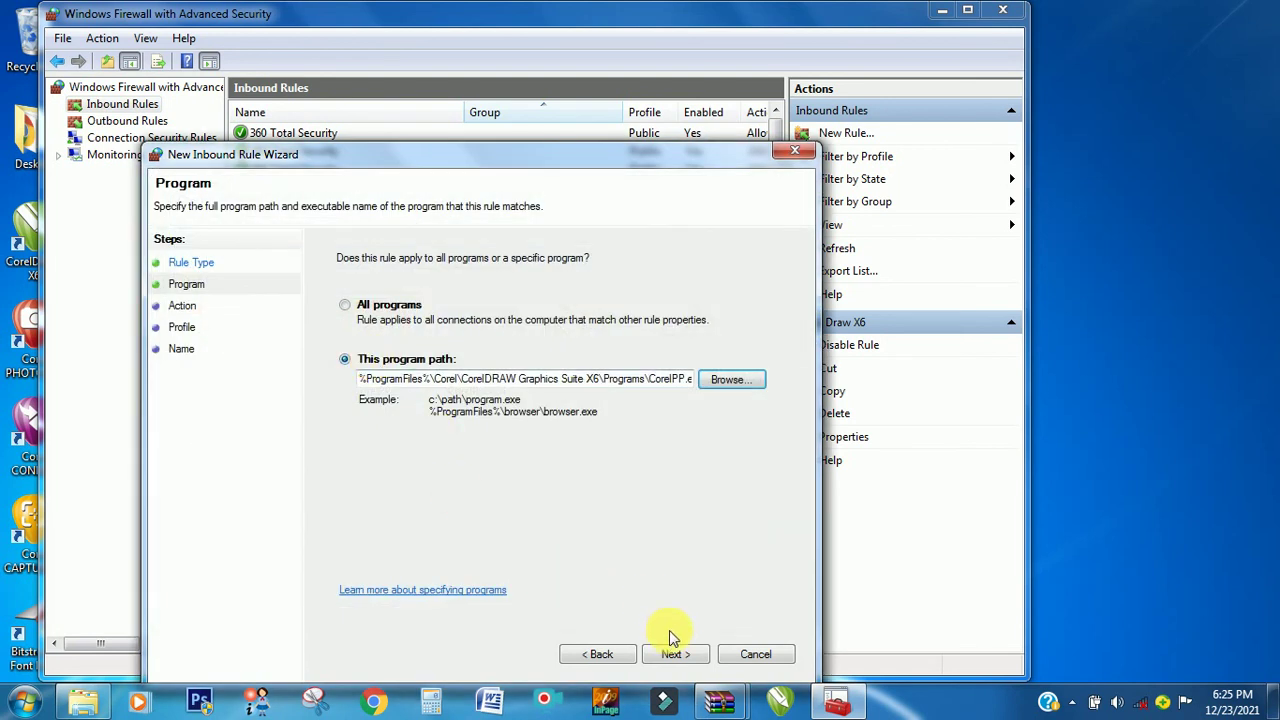
- Block CorelPP.exe on all profiles as 'Corel PP', described 'Blocked', then show Outbound Rules
{"action": "left_click", "coordinate": [674, 652]}
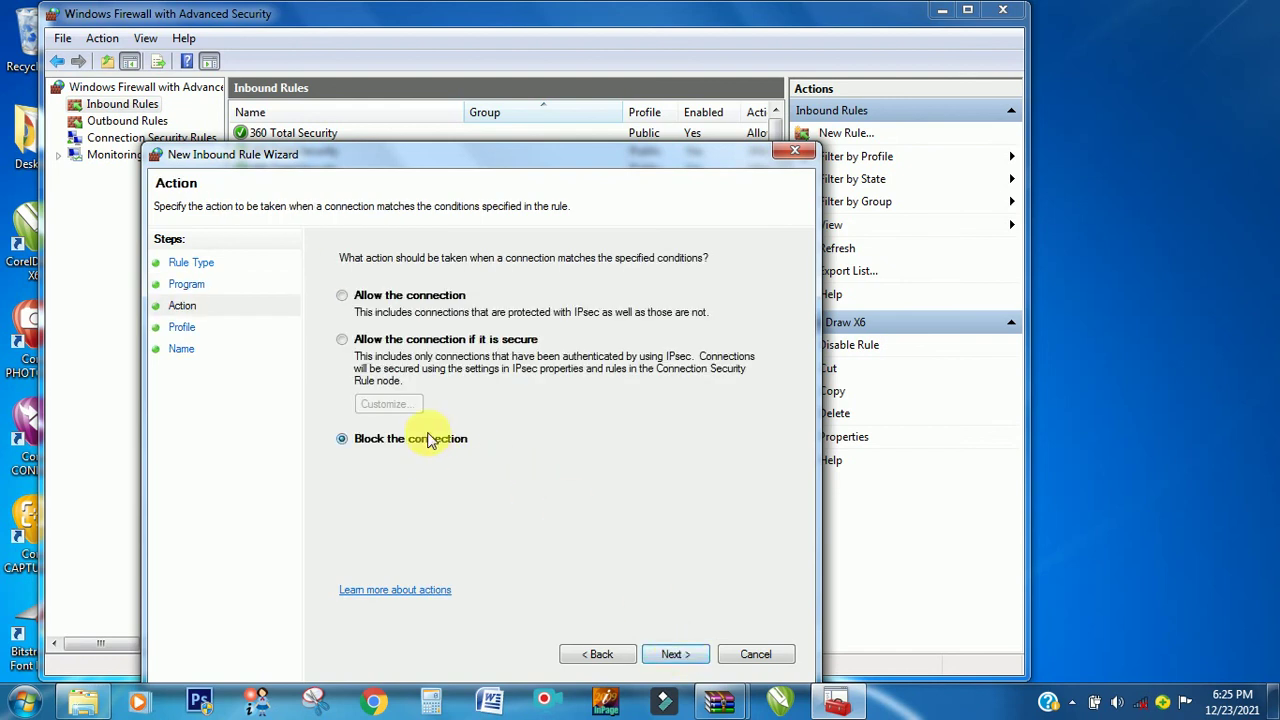
{"action": "left_click", "coordinate": [674, 654]}
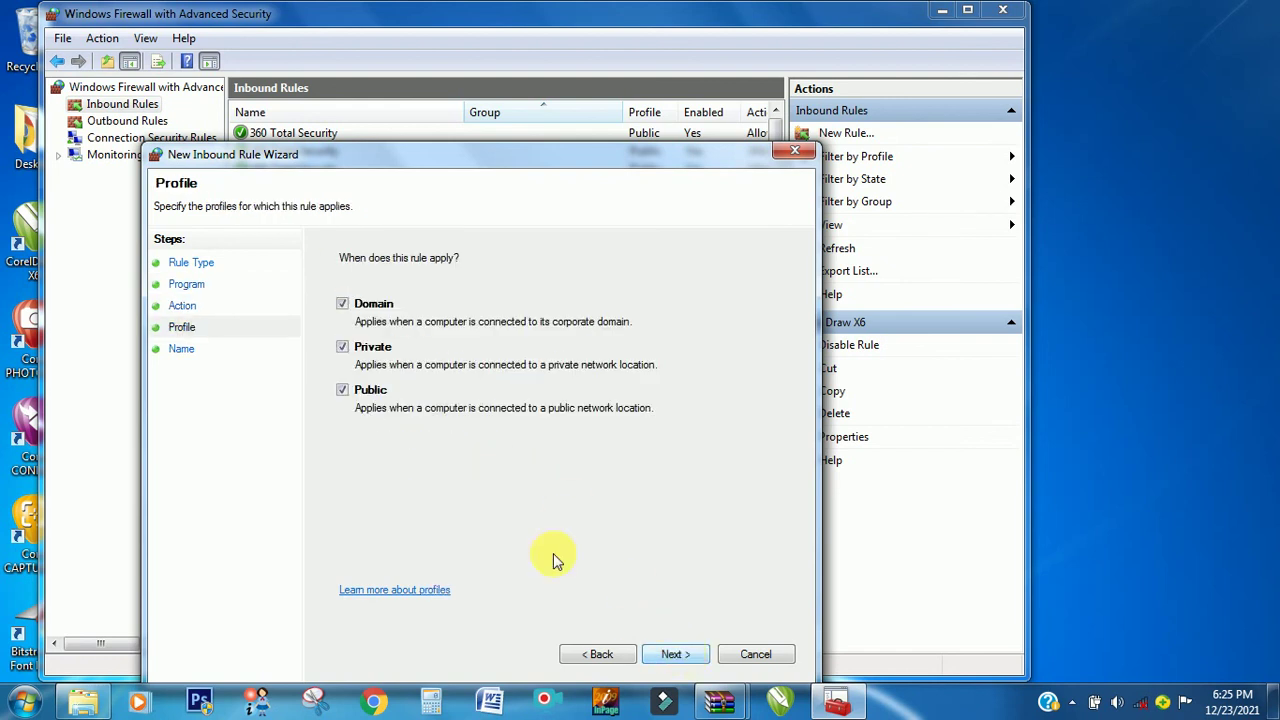
{"action": "left_click", "coordinate": [674, 654]}
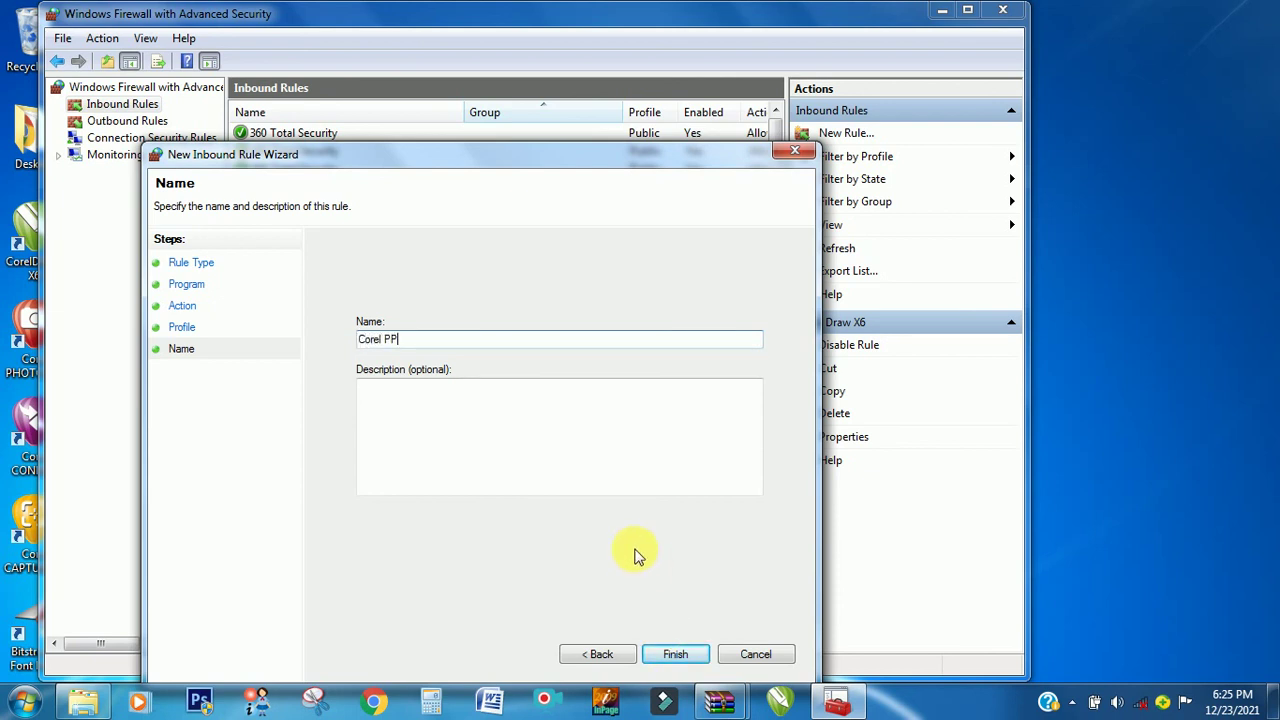
{"action": "type", "text": "Corel PP"}
{"action": "left_click", "coordinate": [606, 423]}
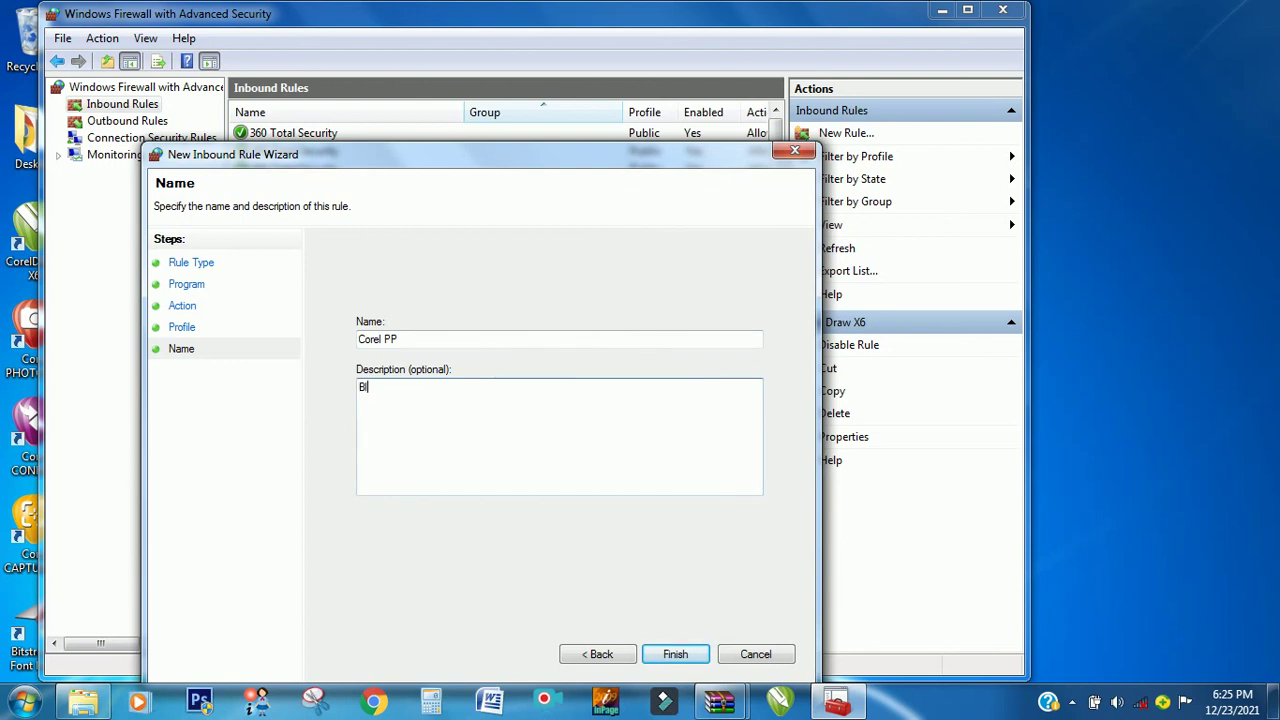
{"action": "left_click", "coordinate": [676, 654]}
{"action": "left_click", "coordinate": [127, 121]}
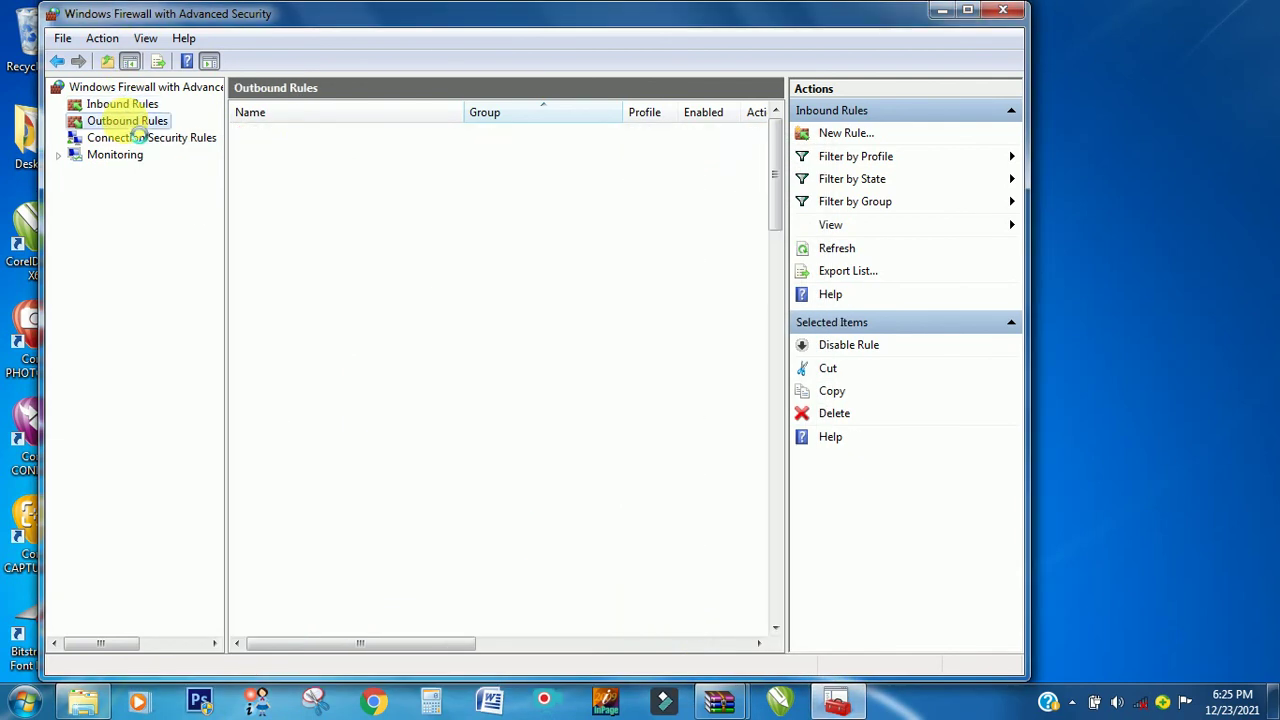
- Start a new outbound program rule targeting CorelPP.exe
{"action": "left_click", "coordinate": [845, 138]}
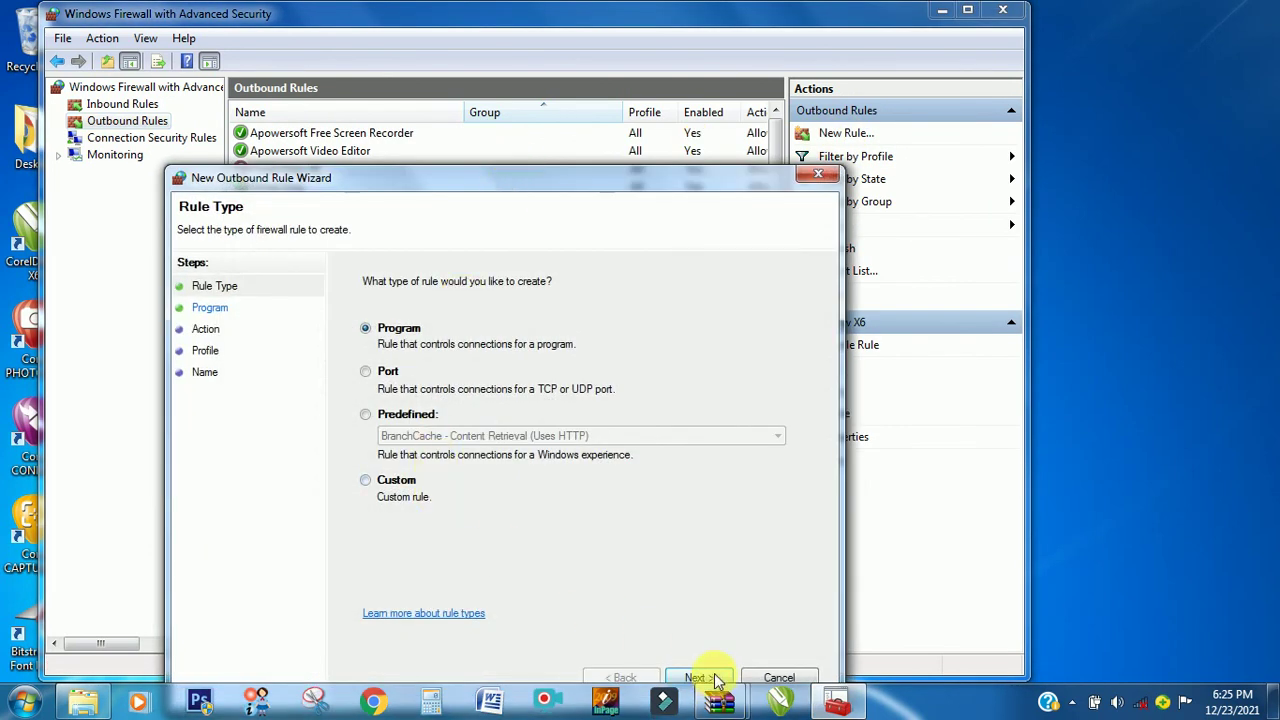
{"action": "left_click", "coordinate": [713, 679]}
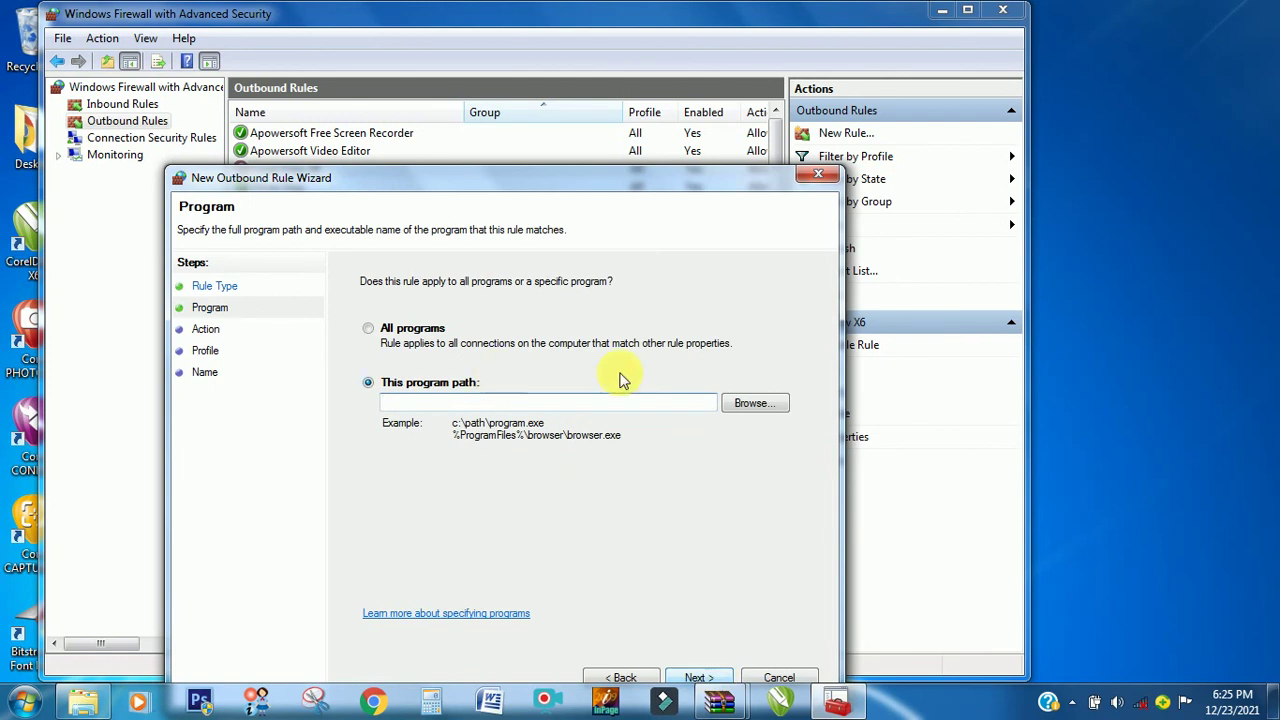
{"action": "left_click", "coordinate": [755, 403]}
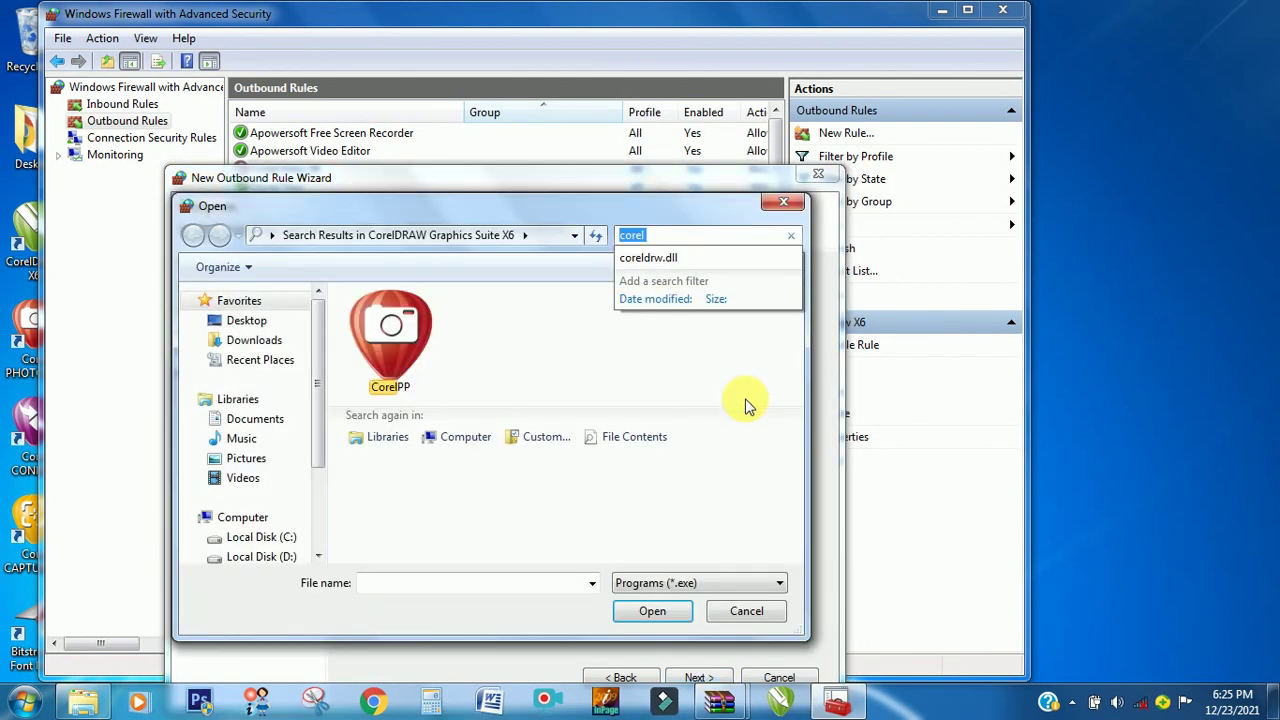
{"action": "double_click", "coordinate": [395, 375]}
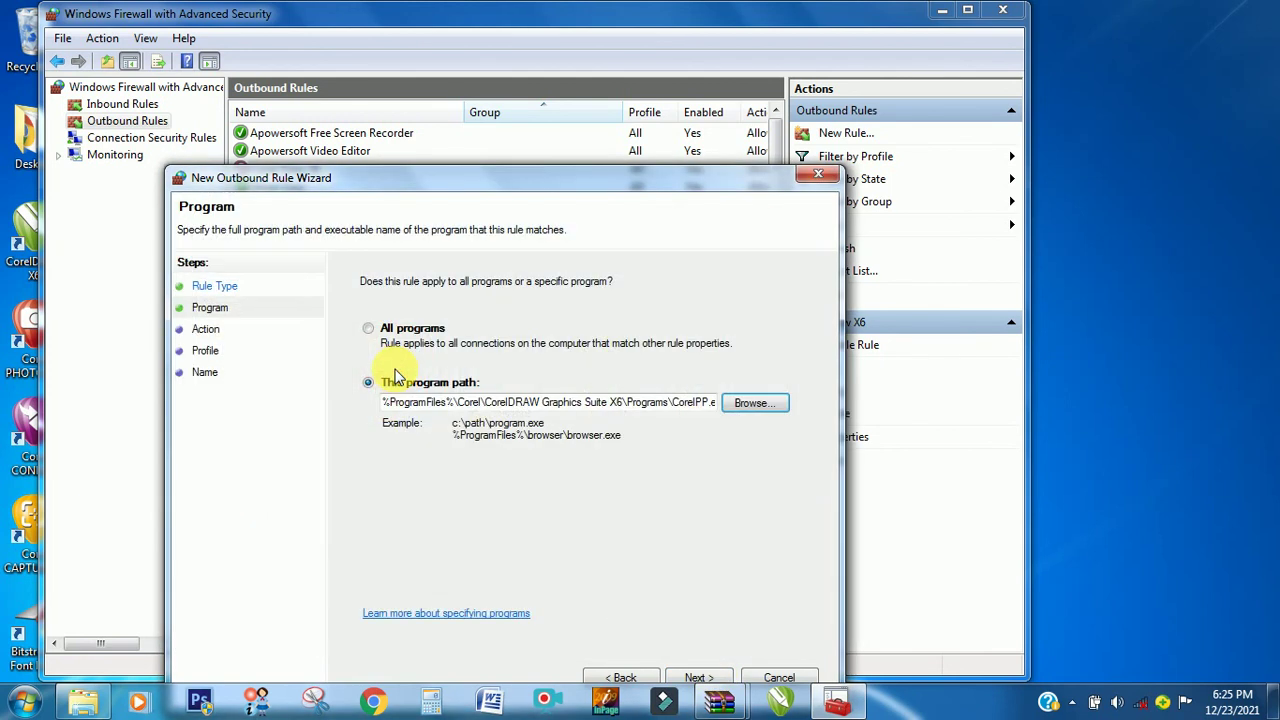
{"action": "left_click_drag", "start_coordinate": [552, 183], "coordinate": [690, 50]}
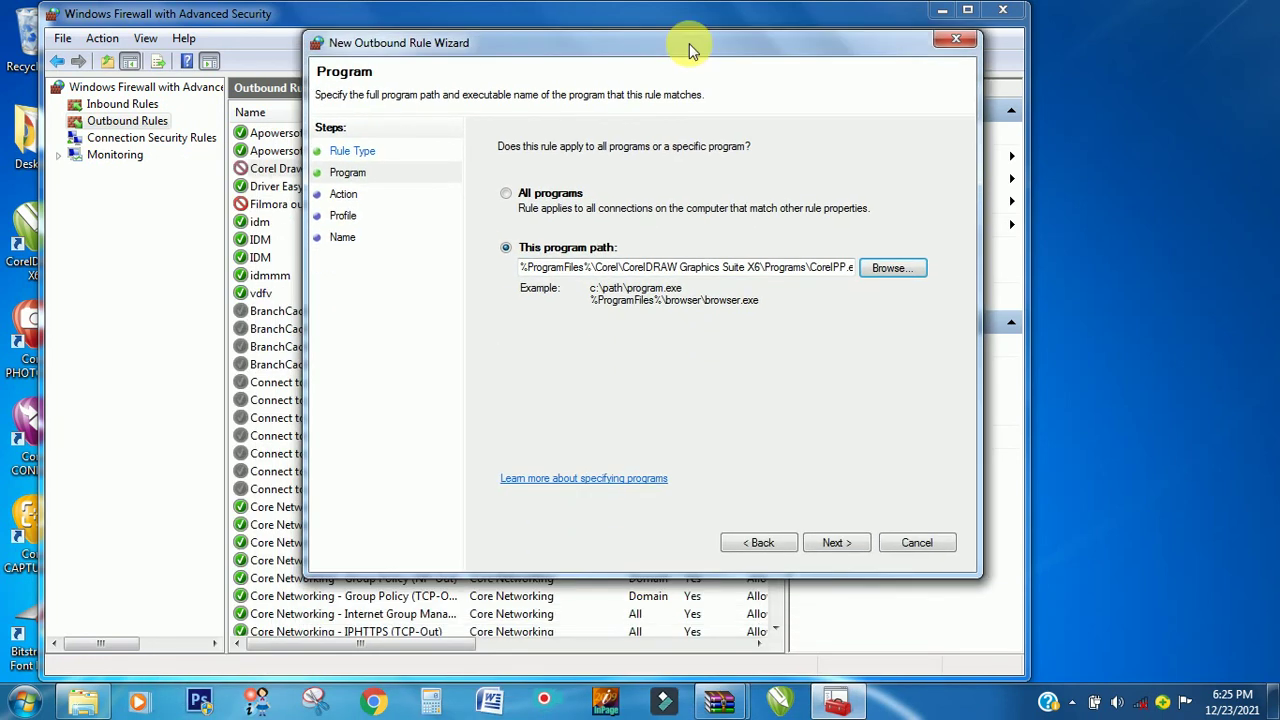
- Block the connection on all profiles, name it 'Corel PP' with description 'Blocked', and finish
{"action": "left_click", "coordinate": [836, 543]}
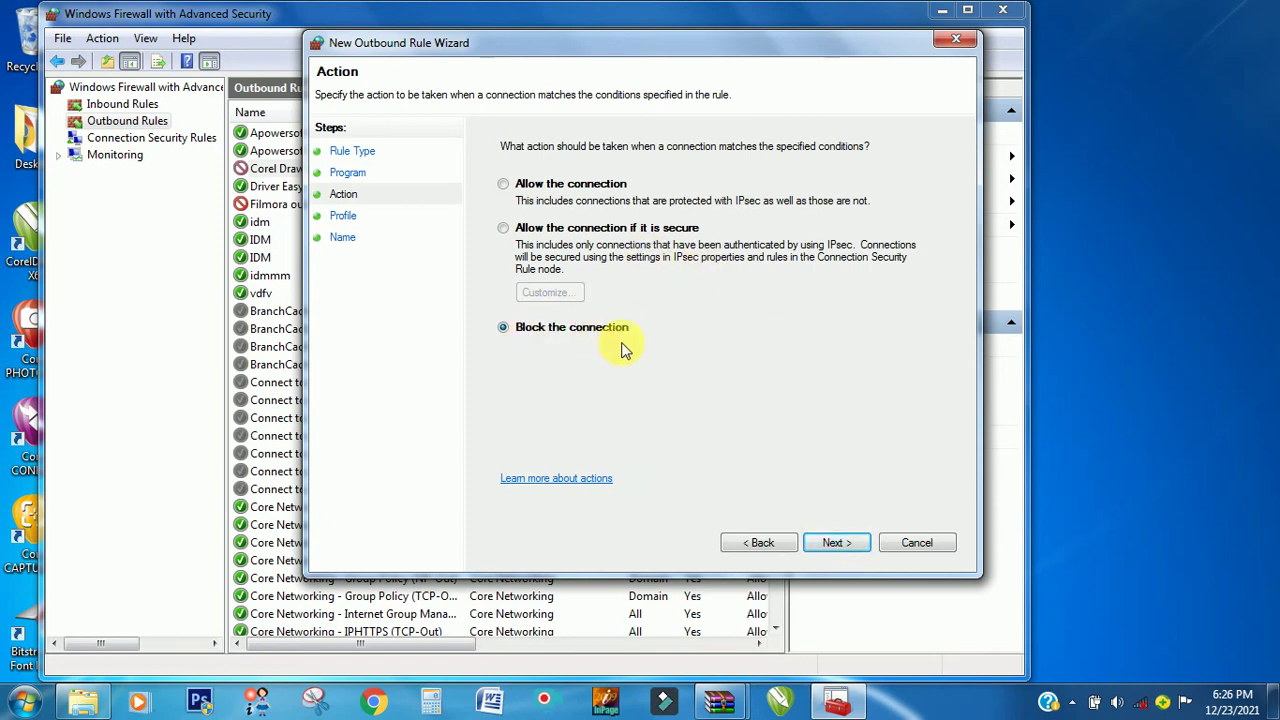
{"action": "left_click", "coordinate": [833, 545]}
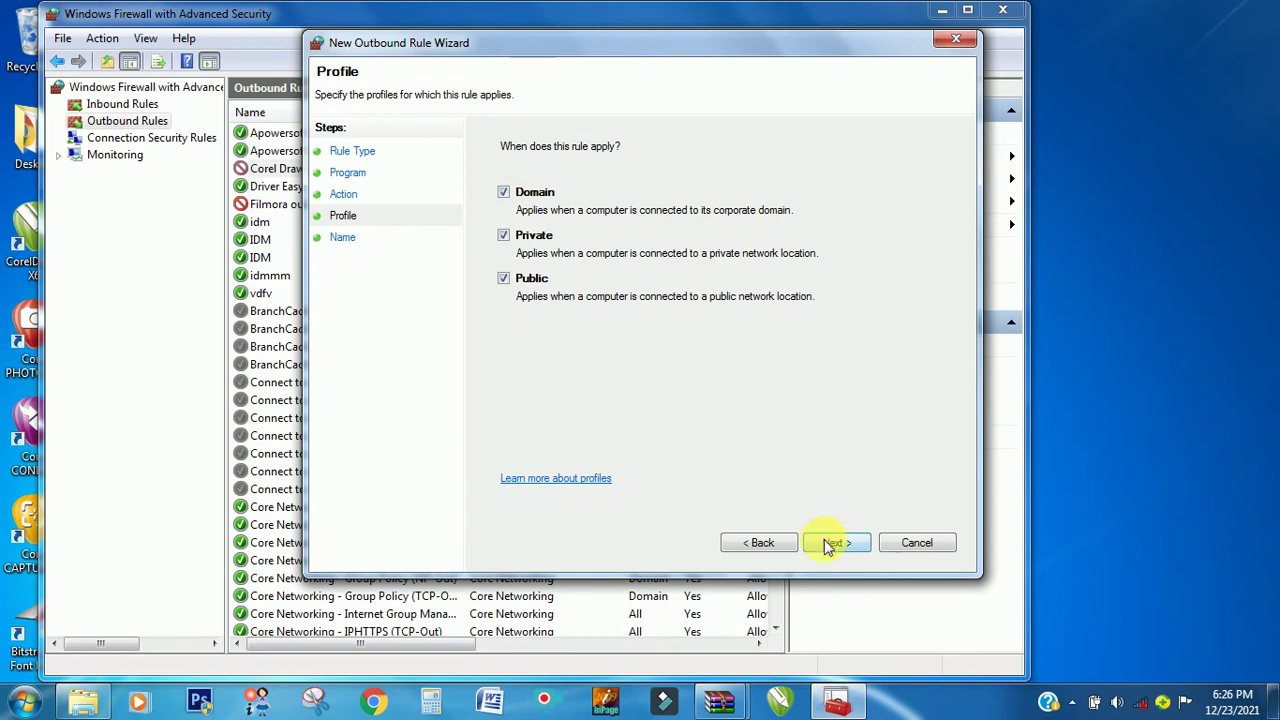
{"action": "left_click", "coordinate": [831, 543]}
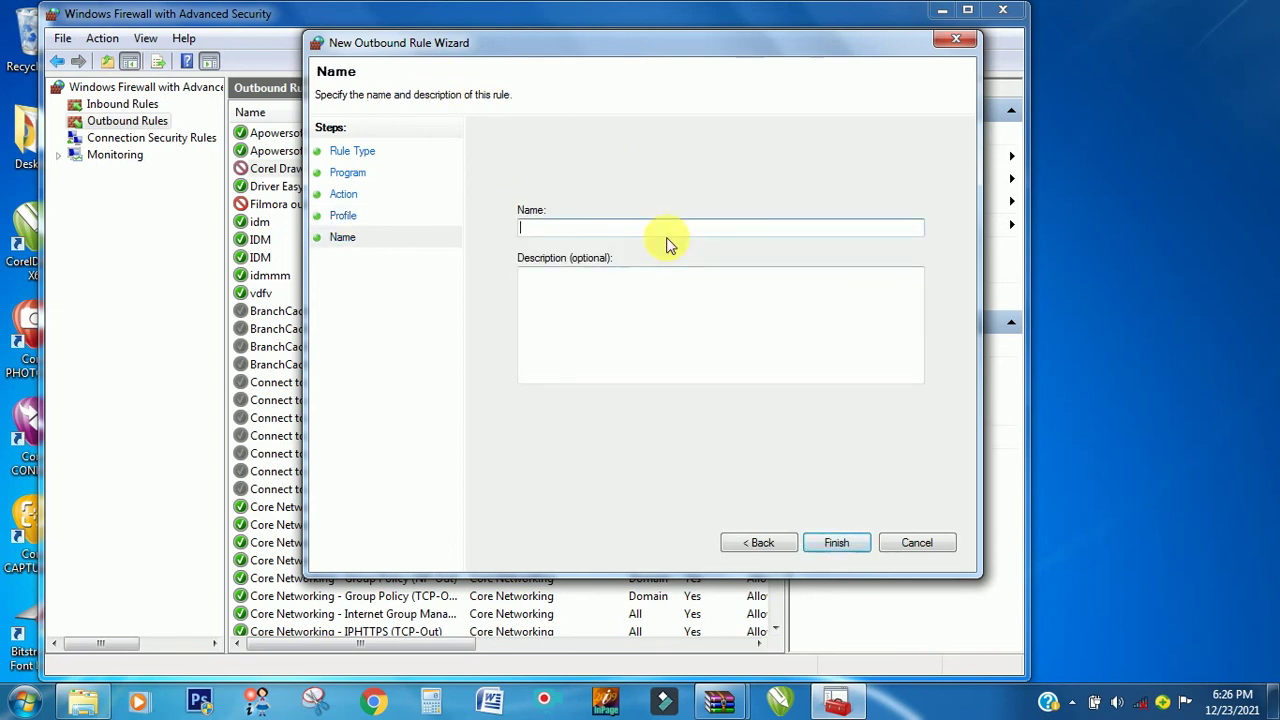
{"action": "type", "text": "Corel PP"}
{"action": "left_click", "coordinate": [656, 296]}
{"action": "type", "text": "Blocked"}
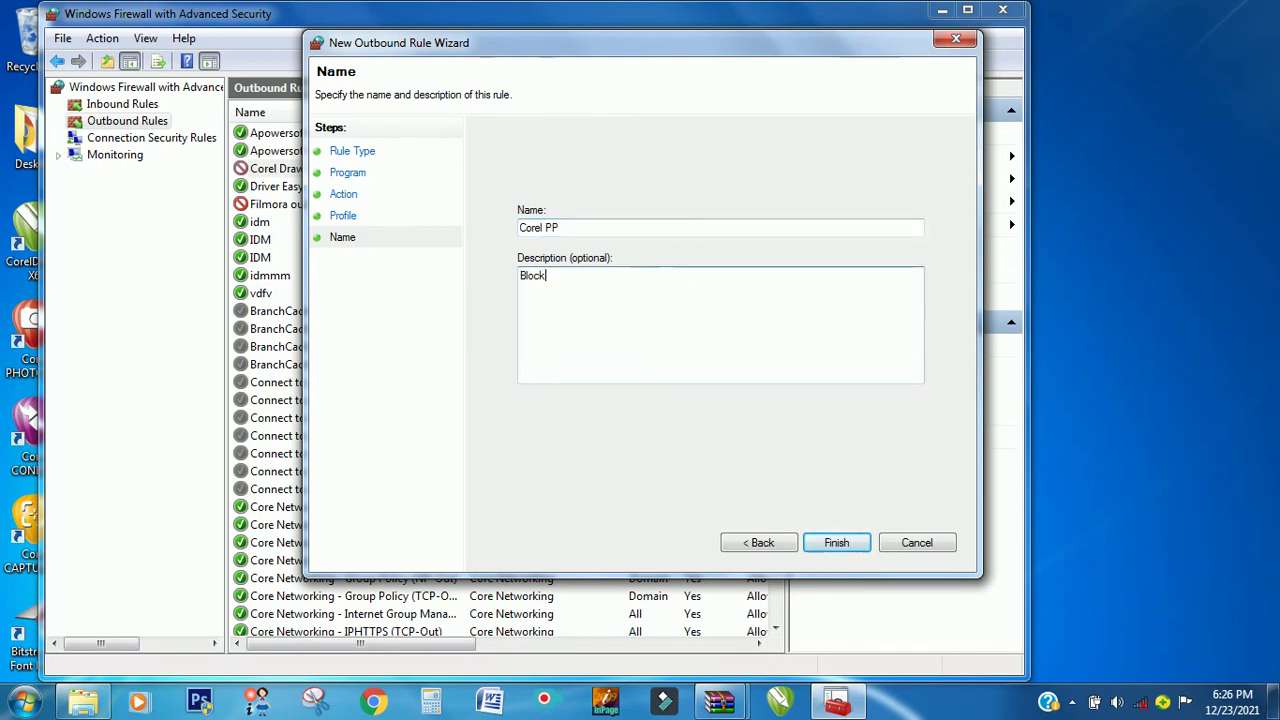
{"action": "left_click", "coordinate": [834, 541]}
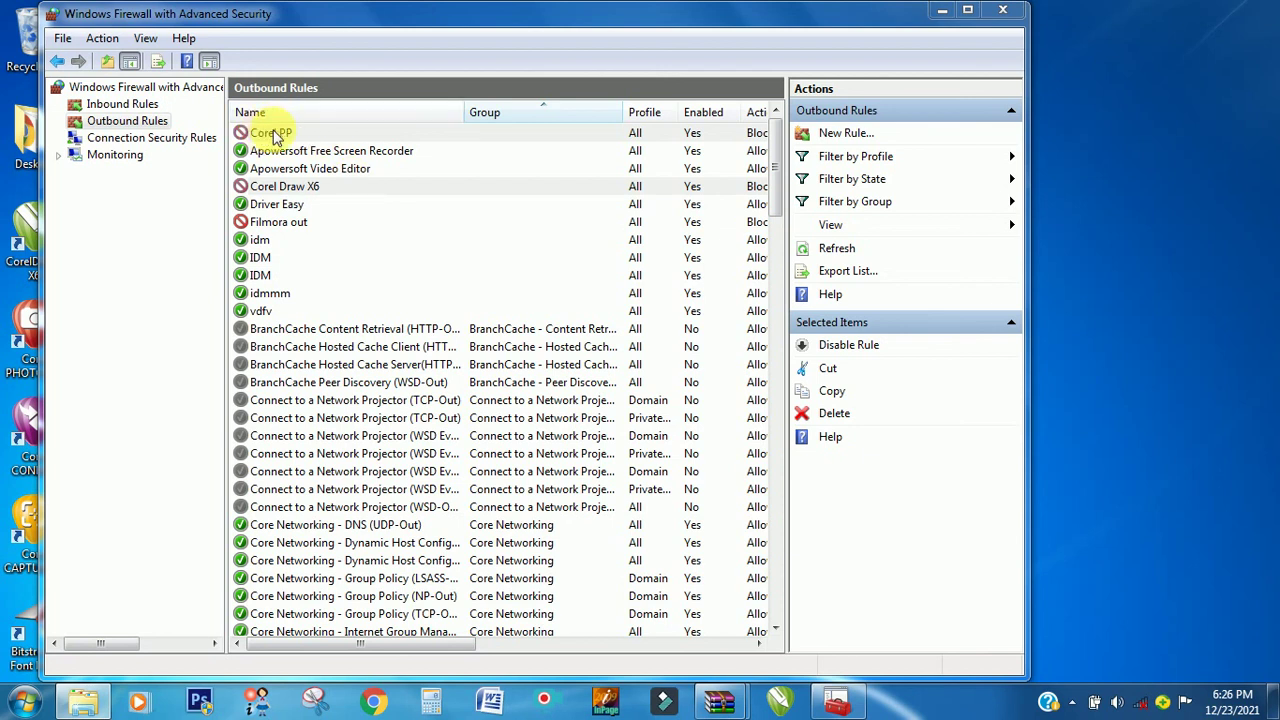
- Close the firewall window, then both WinRAR archive windows from their taskbar previews
{"action": "left_click", "coordinate": [1002, 11]}
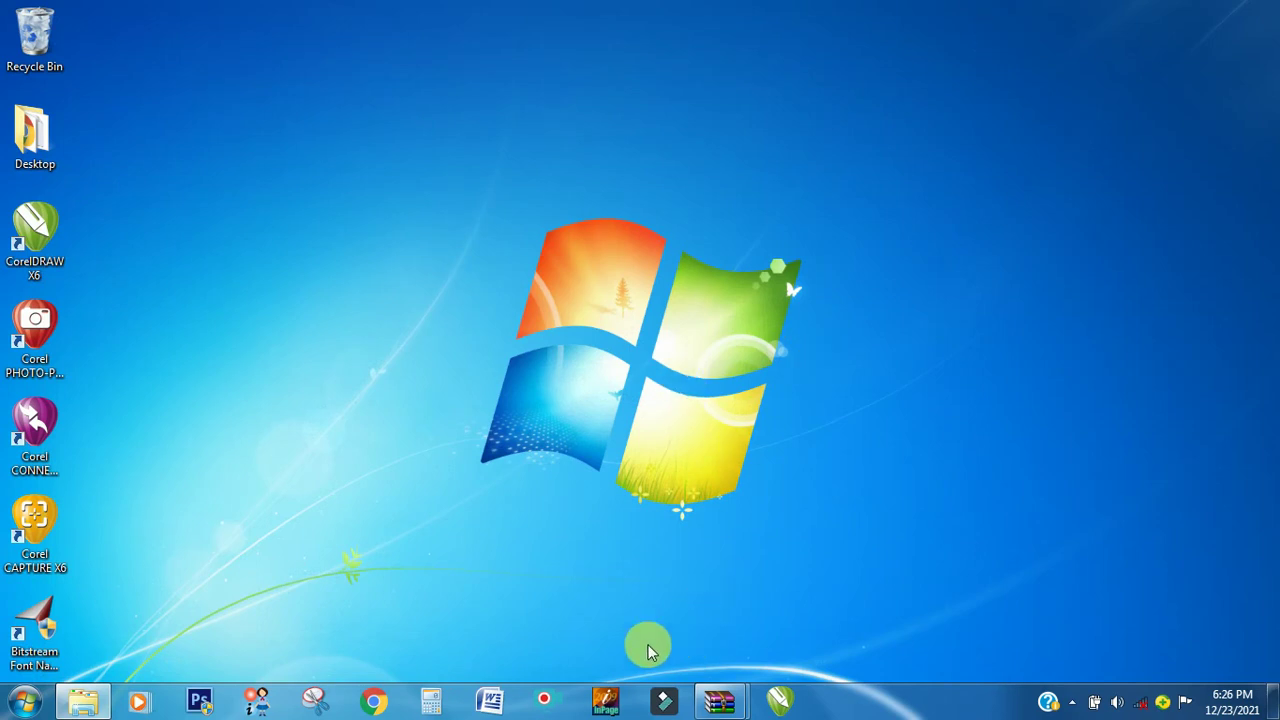
{"action": "mouse_move", "coordinate": [738, 702]}
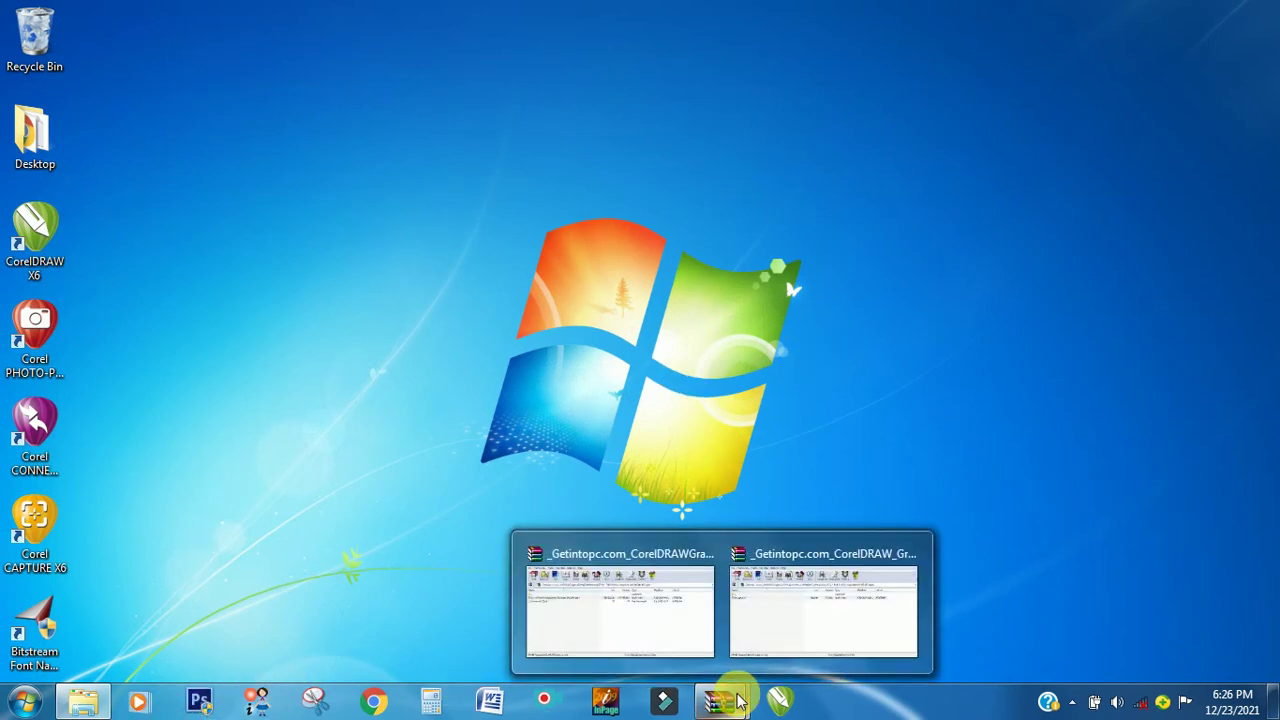
{"action": "mouse_move", "coordinate": [757, 643]}
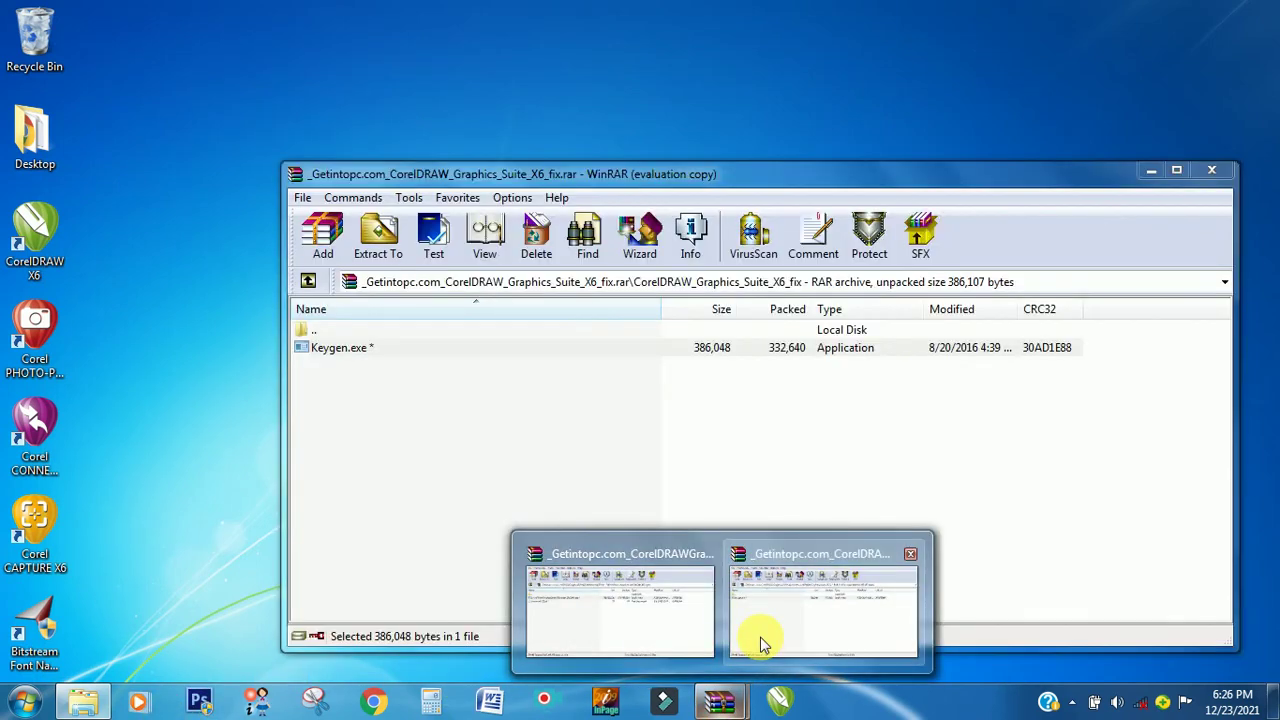
{"action": "left_click", "coordinate": [907, 557]}
{"action": "left_click", "coordinate": [813, 551]}
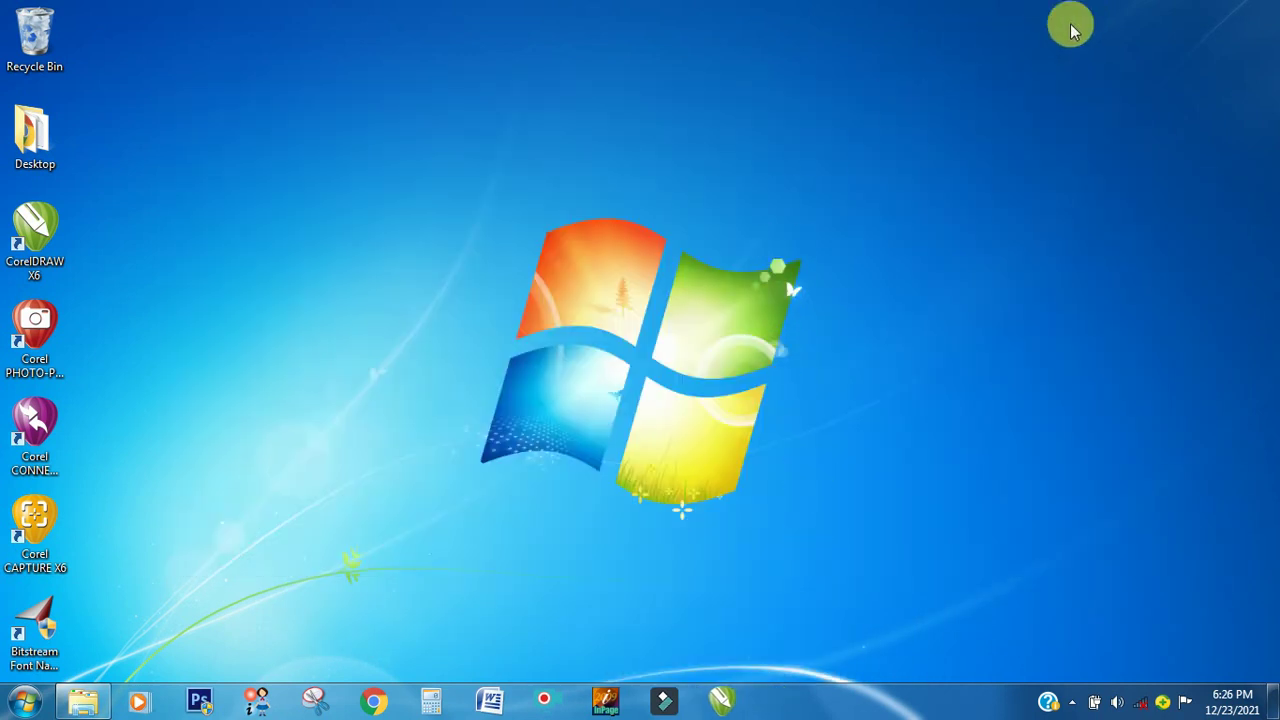
{"action": "left_click_drag", "start_coordinate": [984, 104], "coordinate": [359, 575]}
{"action": "left_click_drag", "start_coordinate": [451, 160], "coordinate": [419, 128]}
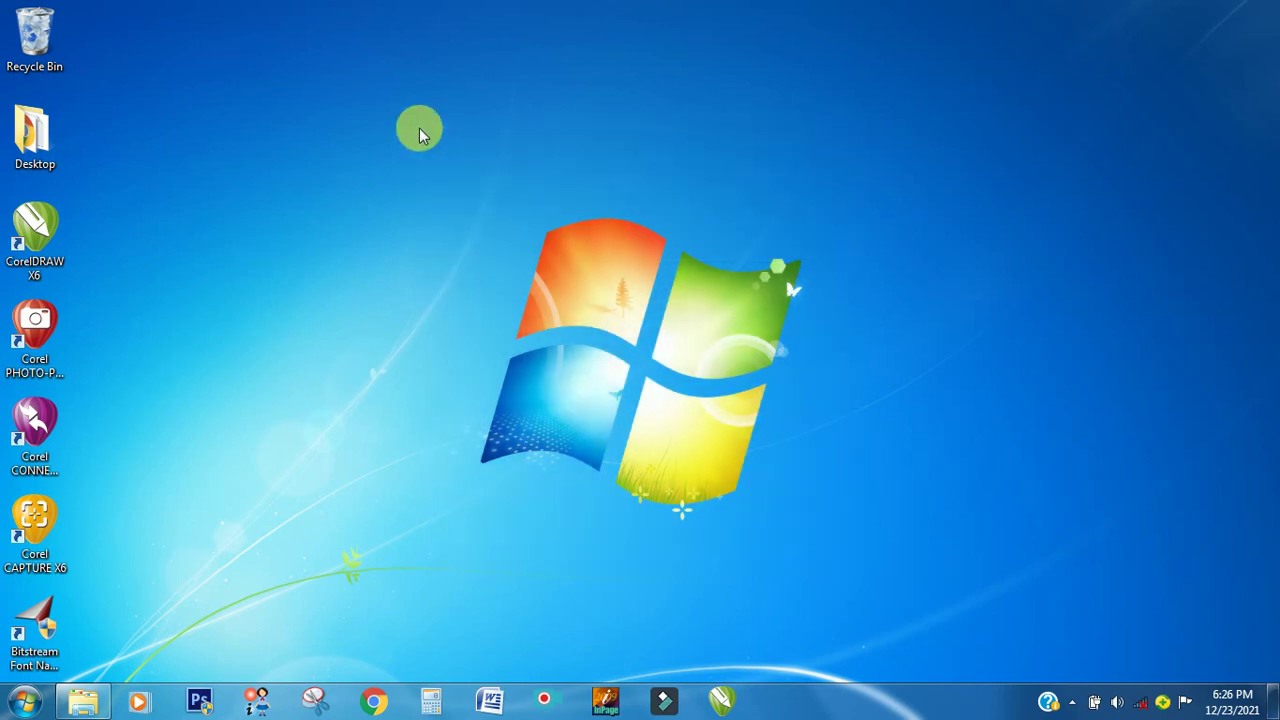